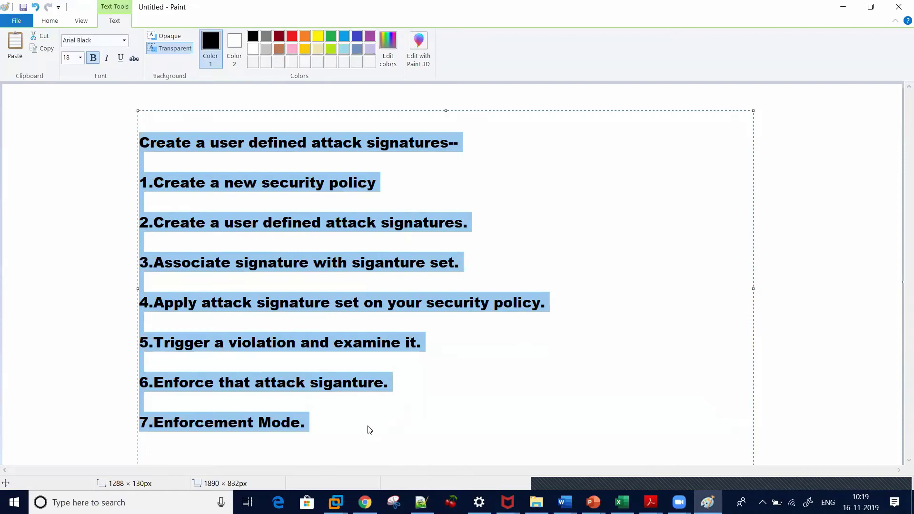
# Add the heading "Positive Security Policy Building ---" below the "7.Enforcement Mode." line, leaving a blank line between them
pyautogui.press('Return')
pyautogui.press('Return')
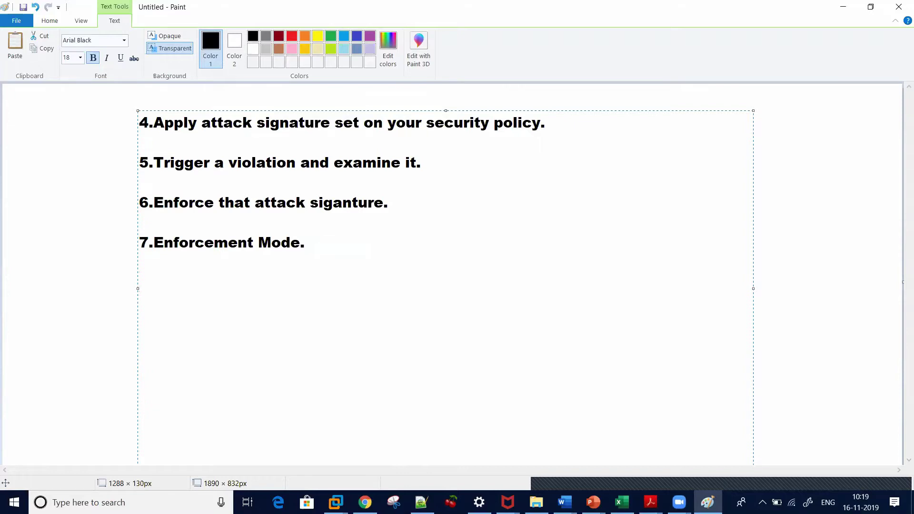
pyautogui.write('Positive Sec')
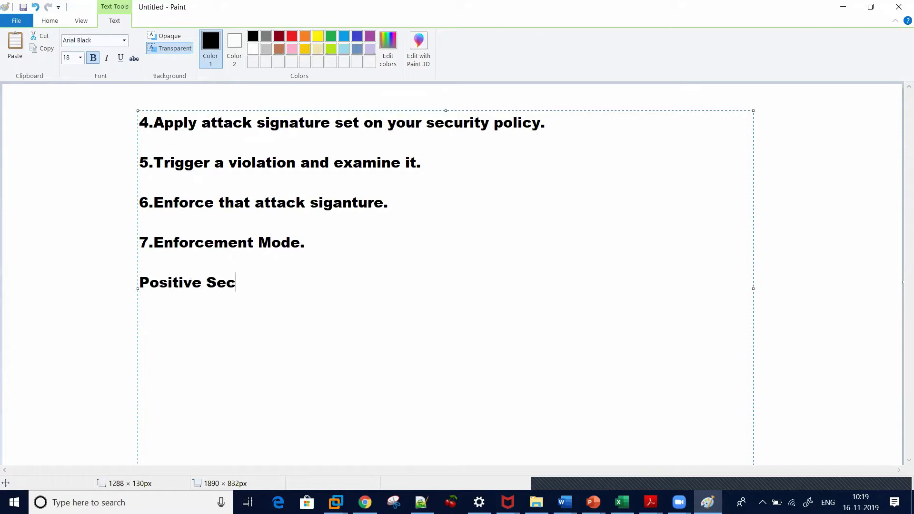
pyautogui.write('urity Policy BUildi')
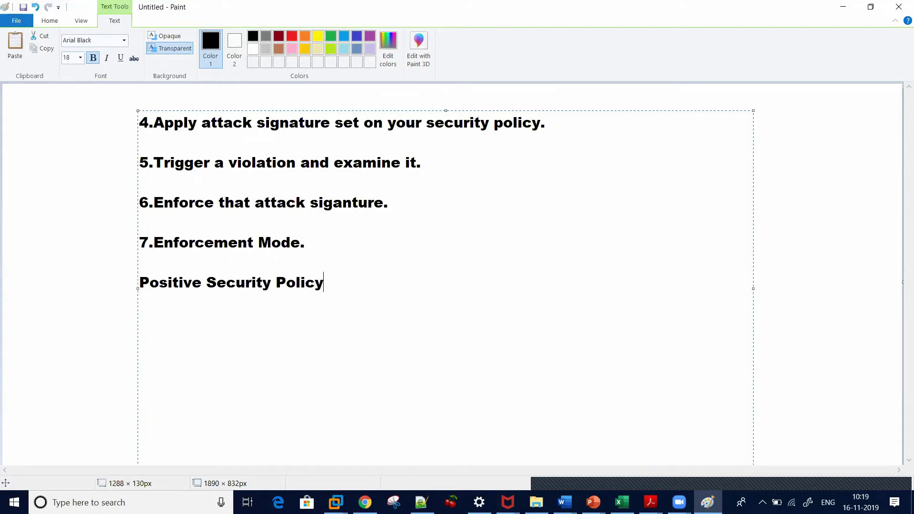
pyautogui.press('BackSpace')
pyautogui.press('BackSpace')
pyautogui.press('BackSpace')
pyautogui.press('BackSpace')
pyautogui.press('BackSpace')
pyautogui.write('uilding ')
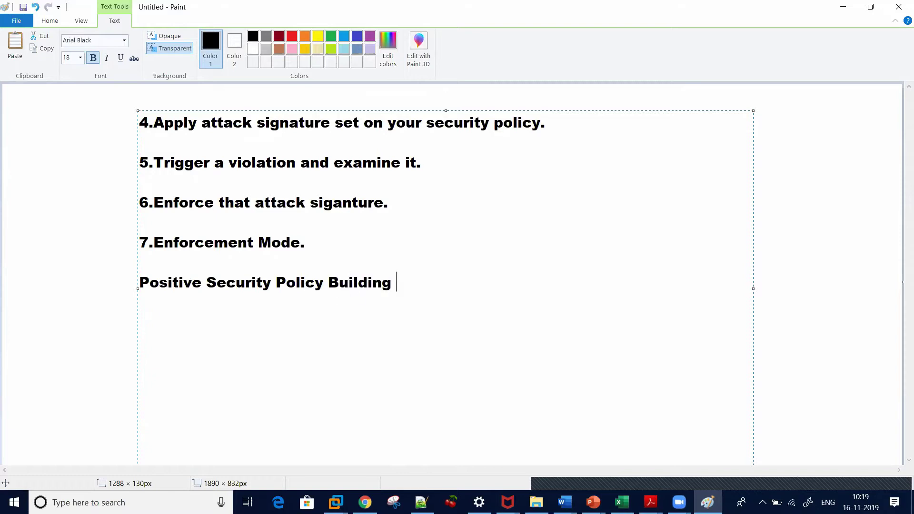
pyautogui.write('---')
# Add the line "-----Define FIle type ,URL and parameter" beneath the Positive Security Policy Building heading
pyautogui.press('Return')
pyautogui.press('Return')
pyautogui.write('-----Define F')
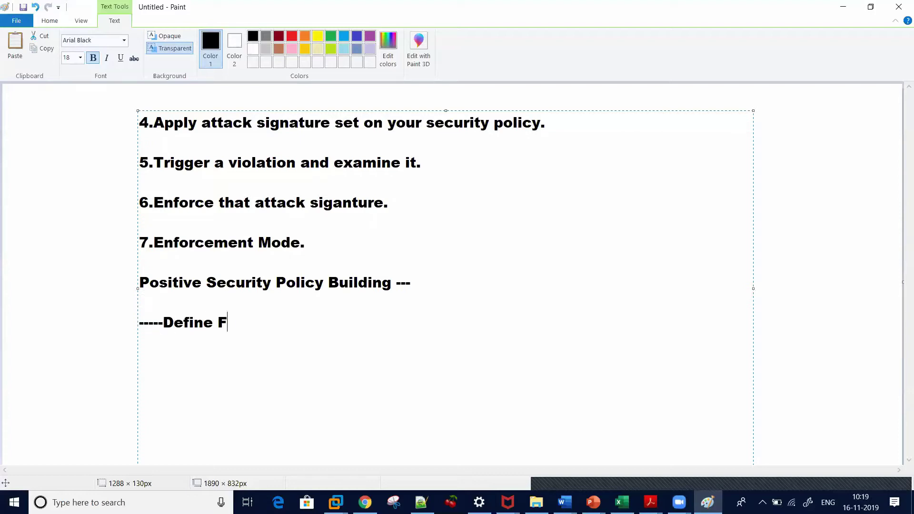
pyautogui.write('Ile type')
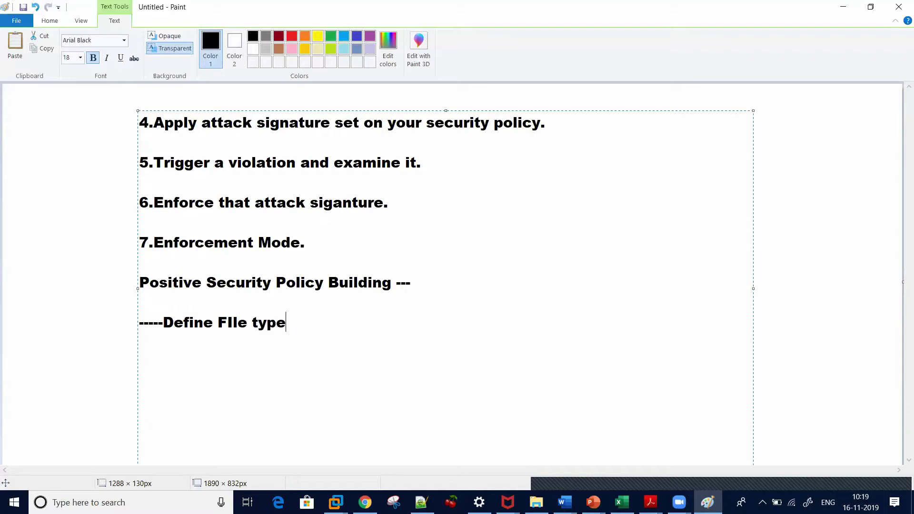
pyautogui.write(' ,URL and parameter')
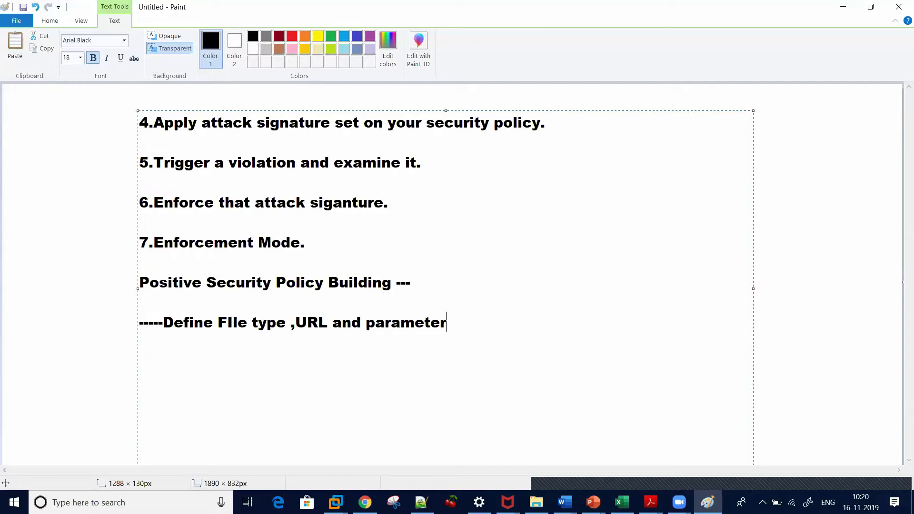
# Add the sample request line "GET /dir/file.ext?Param1=abc HTTP/1.1" below the definition line
pyautogui.press('Return')
pyautogui.press('Return')
pyautogui.write('GET /dir/')
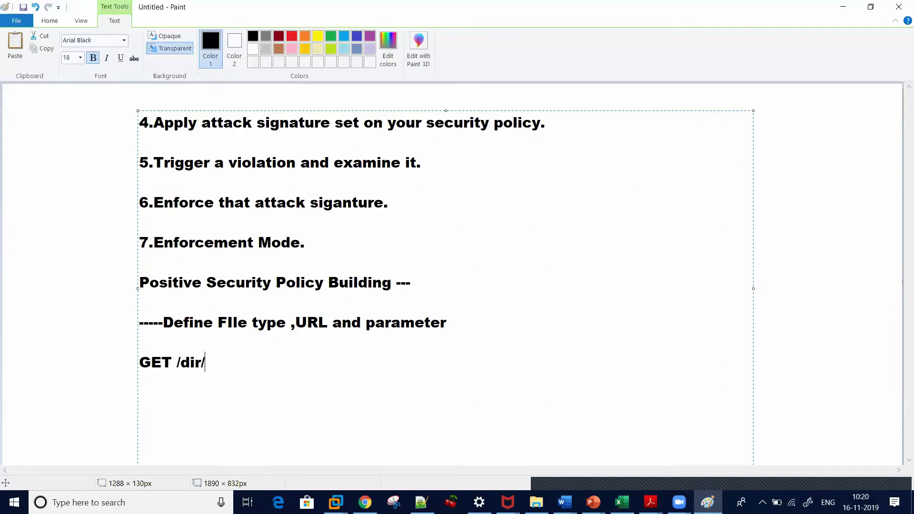
pyautogui.write('file.ext')
pyautogui.click(367, 424)
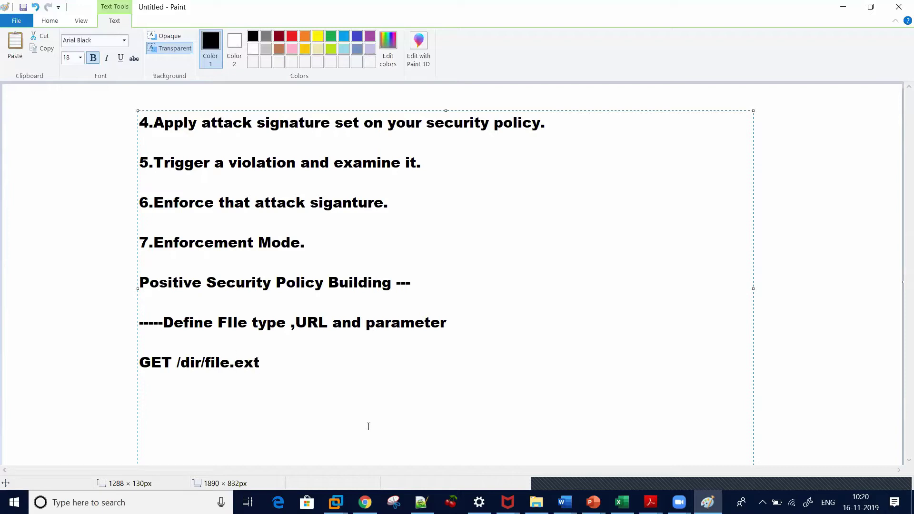
pyautogui.write('/')
pyautogui.press('BackSpace')
pyautogui.write('?Param1')
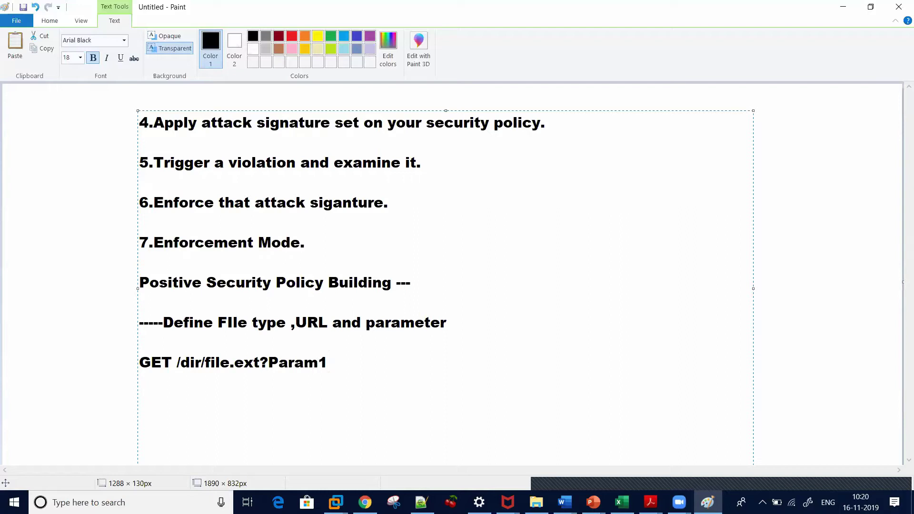
pyautogui.write('=abc HTTP')
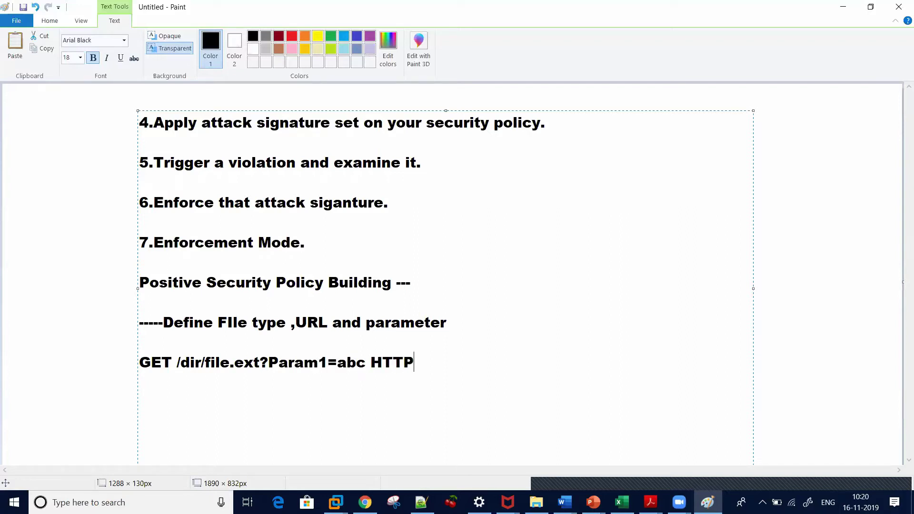
pyautogui.write('/1.1')
# Add the separate labels "File type--", "URL--" and "Parameter-" below the GET request line
pyautogui.press('Return')
pyautogui.write('File t')
pyautogui.press('BackSpace')
pyautogui.write('type--')
pyautogui.press('Return')
pyautogui.press('Return')
pyautogui.write('URL')
pyautogui.press('Return')
pyautogui.press('Return')
pyautogui.write('P')
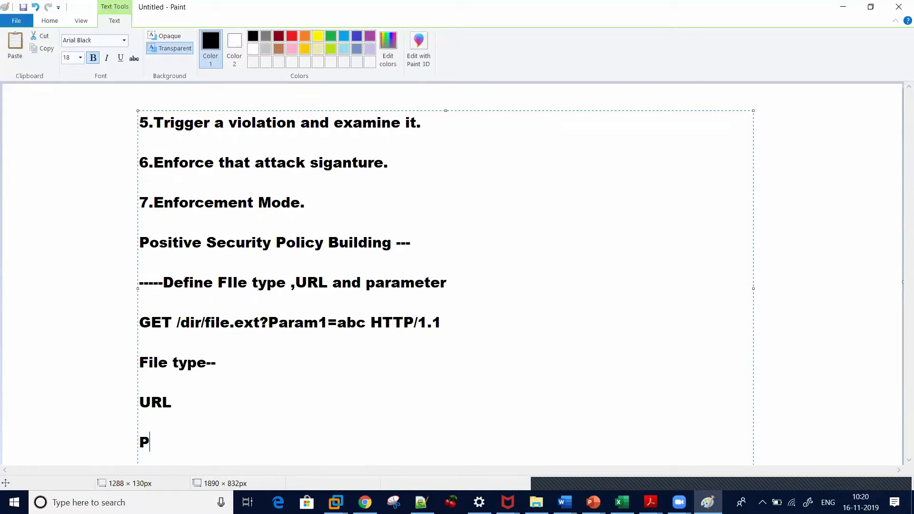
pyautogui.write('arameter-')
pyautogui.press('Up')
pyautogui.press('Left')
pyautogui.write('--')
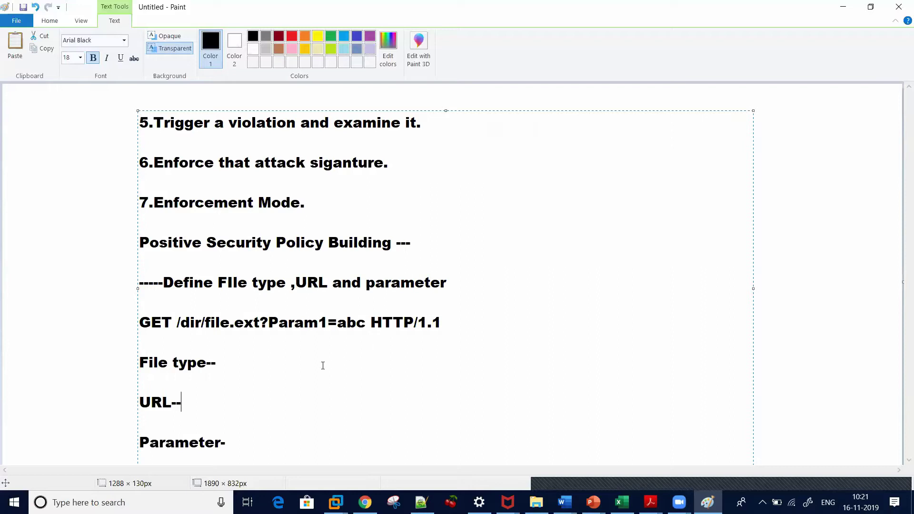
# Complete the File type label with ".ext" and the URL label with "/dir/file.ext" copied from the GET line
pyautogui.click(257, 363)
pyautogui.write('.ext')
pyautogui.click(232, 409)
pyautogui.moveTo(259, 323); pyautogui.dragTo(179, 324)
pyautogui.hotkey('ctrl', 'c')
pyautogui.click(200, 402)
pyautogui.hotkey('ctrl', 'v')
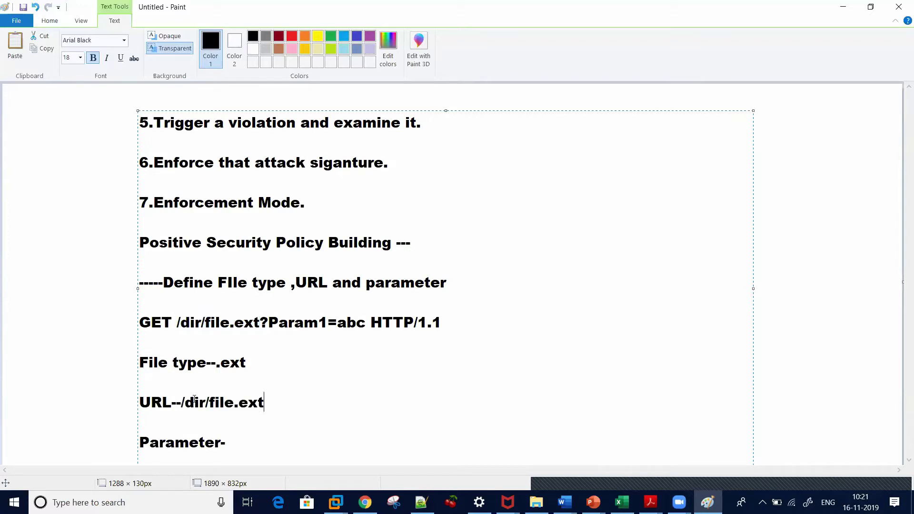
# Complete the Parameter label with "abc" and add blank lines around that line
pyautogui.click(268, 443)
pyautogui.write('abc')
pyautogui.press('Return')
pyautogui.press('Return')
pyautogui.press('Return')
pyautogui.press('BackSpace')
pyautogui.press('BackSpace')
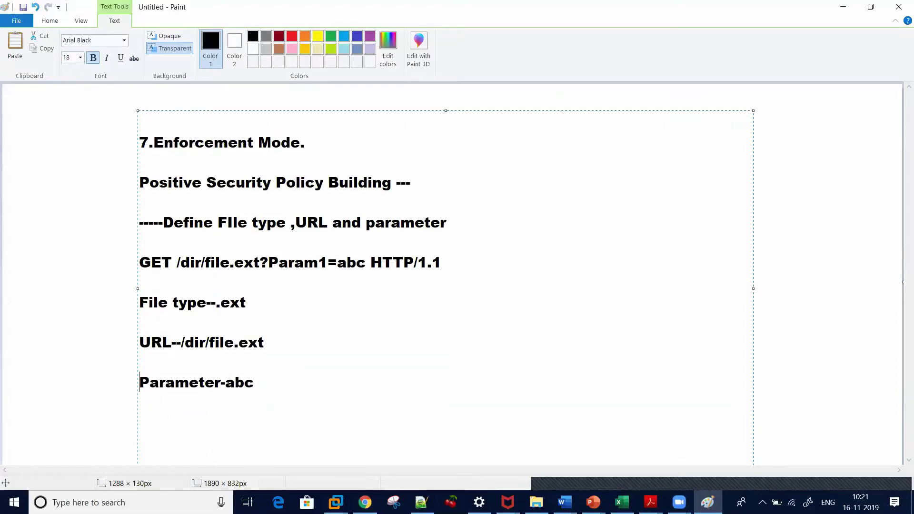
# Add the heading "Learning File Types, URL and Parameters--" below the Parameter line, with spare blank lines for more notes
pyautogui.press('Return')
pyautogui.press('Return')
pyautogui.press('Return')
pyautogui.press('Return')
pyautogui.press('Return')
pyautogui.press('Return')
pyautogui.press('Up')
pyautogui.press('Up')
pyautogui.press('Up')
pyautogui.press('Up')
pyautogui.press('Up')
pyautogui.write('Learni')
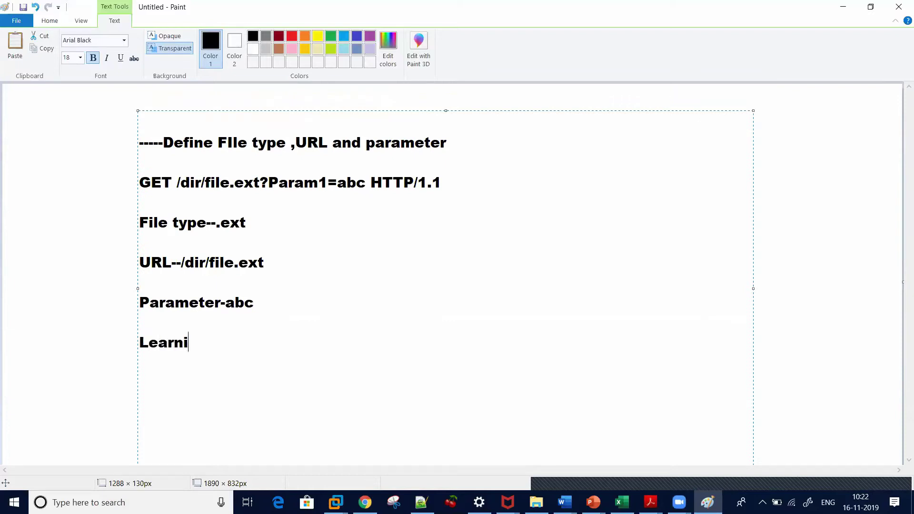
pyautogui.write('ng File T')
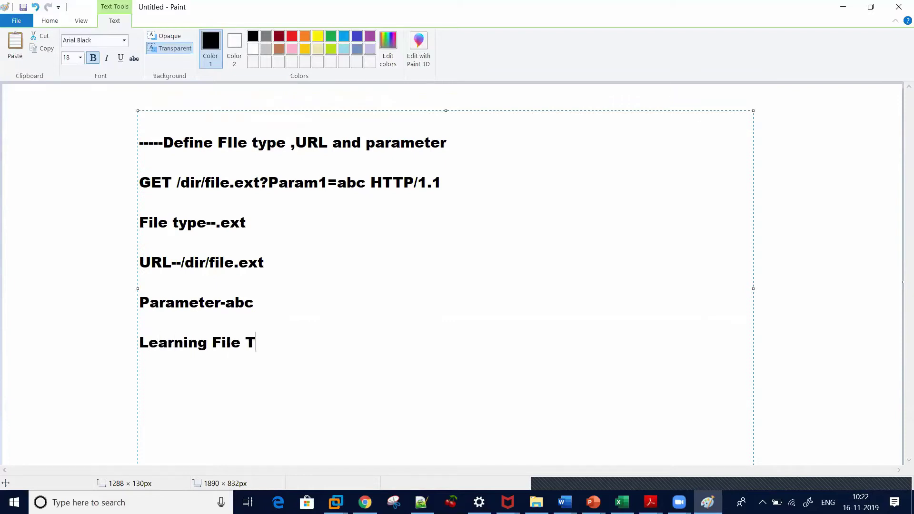
pyautogui.write('ypes, URL')
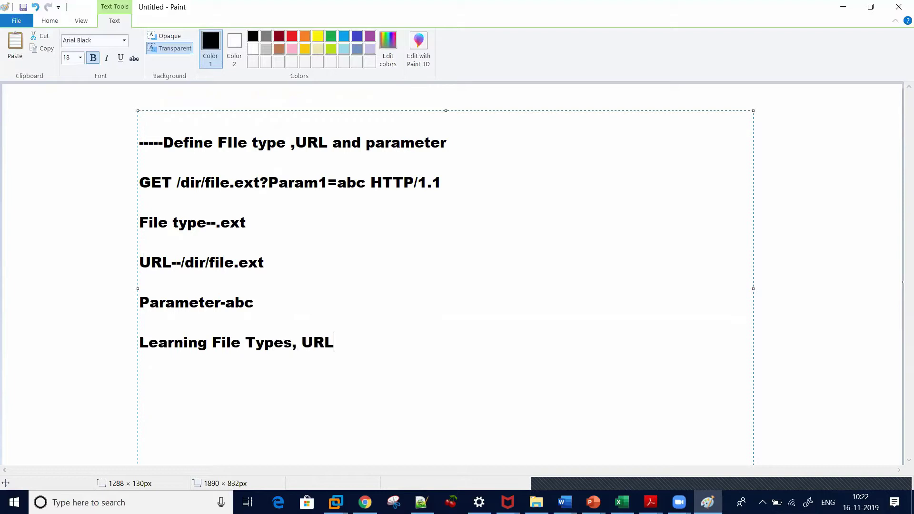
pyautogui.write(' and Param')
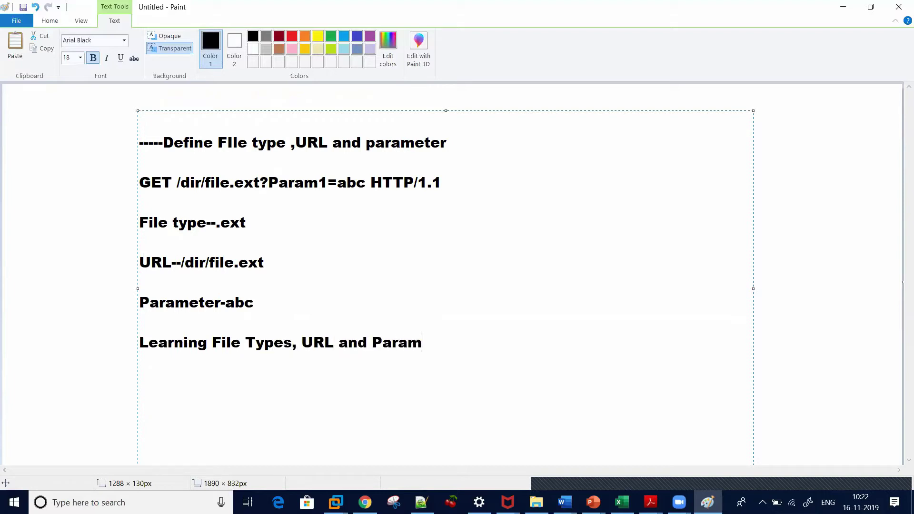
pyautogui.write('eters--')
# Add the line "FIle Types--.php,.gif,.txt." under the Learning heading
pyautogui.press('Return')
pyautogui.press('Return')
pyautogui.write('FIle ')
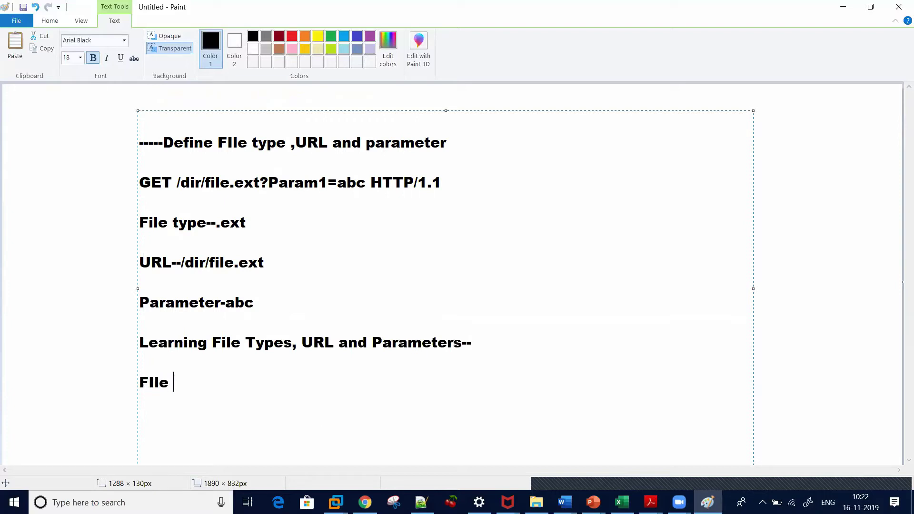
pyautogui.write('Types--.php,')
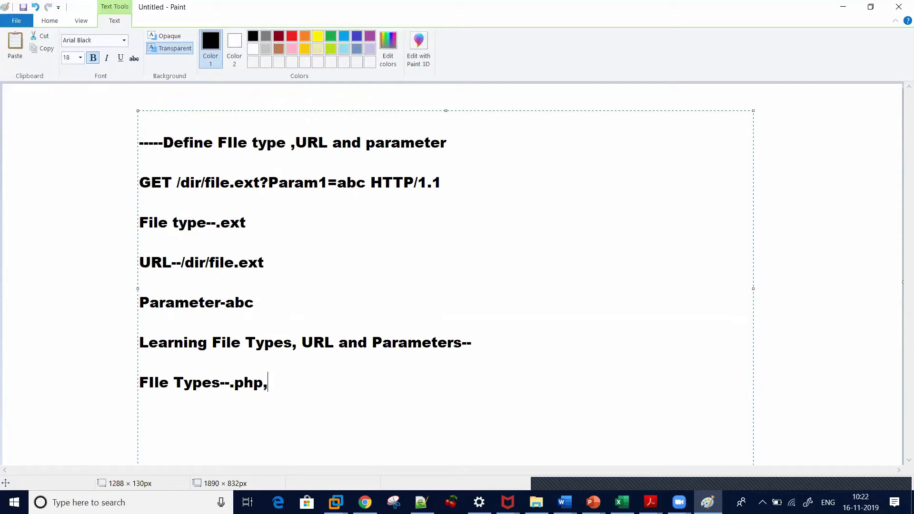
pyautogui.write('.gi')
pyautogui.press('BackSpace')
pyautogui.press('BackSpace')
pyautogui.write('.gif.')
pyautogui.press('BackSpace')
pyautogui.write(',.txt.')
# Add the entries "URL Length--" and "Request Length" on separate lines below the file types line
pyautogui.press('Return')
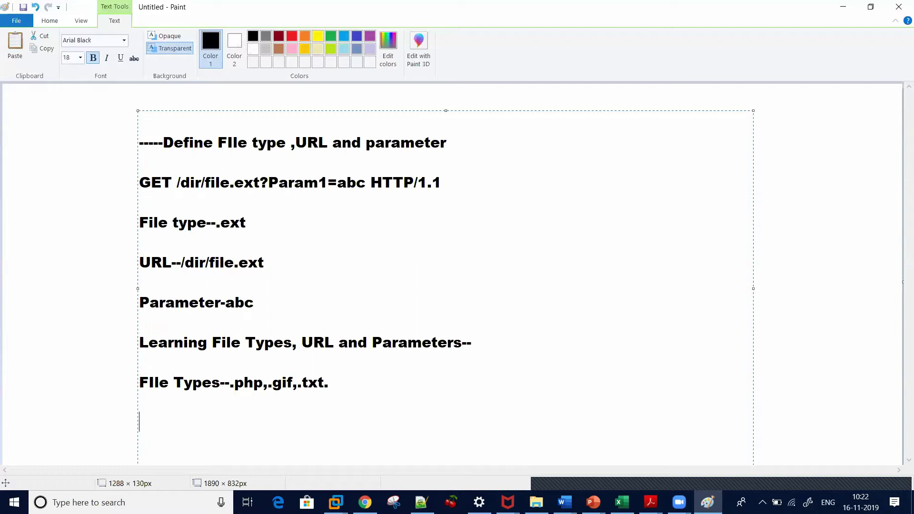
pyautogui.write('URL Len')
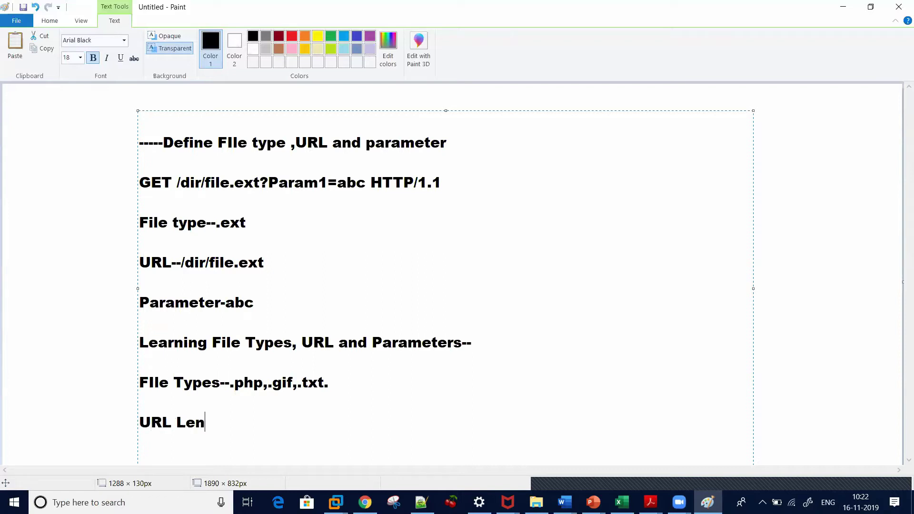
pyautogui.write('gth--')
pyautogui.press('Return')
pyautogui.press('Return')
pyautogui.write('Request Length')
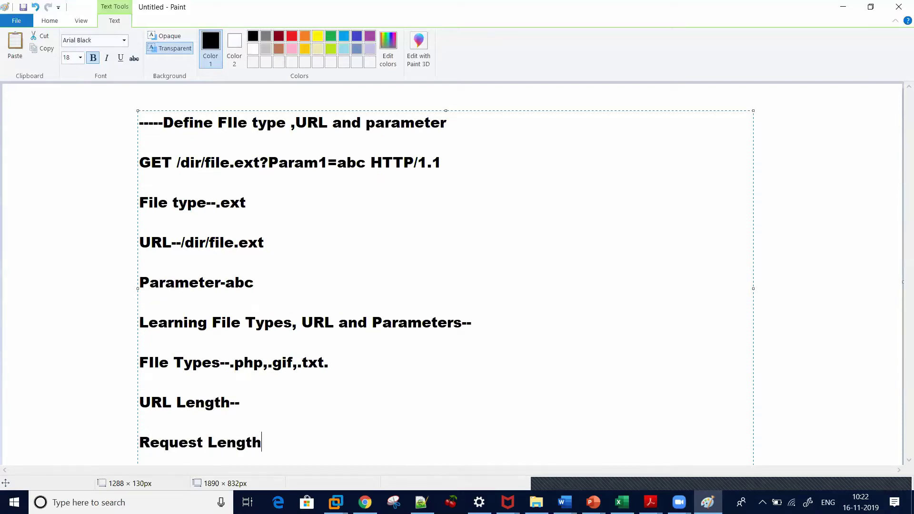
# Add the entry "Query String Lenght" below the Request Length entry
pyautogui.press('Return')
pyautogui.press('Return')
pyautogui.write('Q')
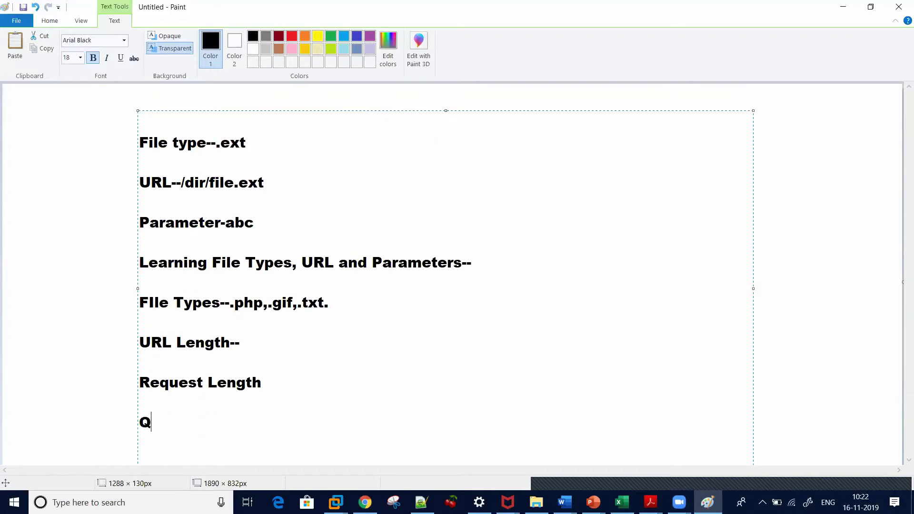
pyautogui.write('uery String Len')
pyautogui.write('t')
# Add the entry "Post Data Length" below the query string entry, followed by blank lines
pyautogui.press('Return')
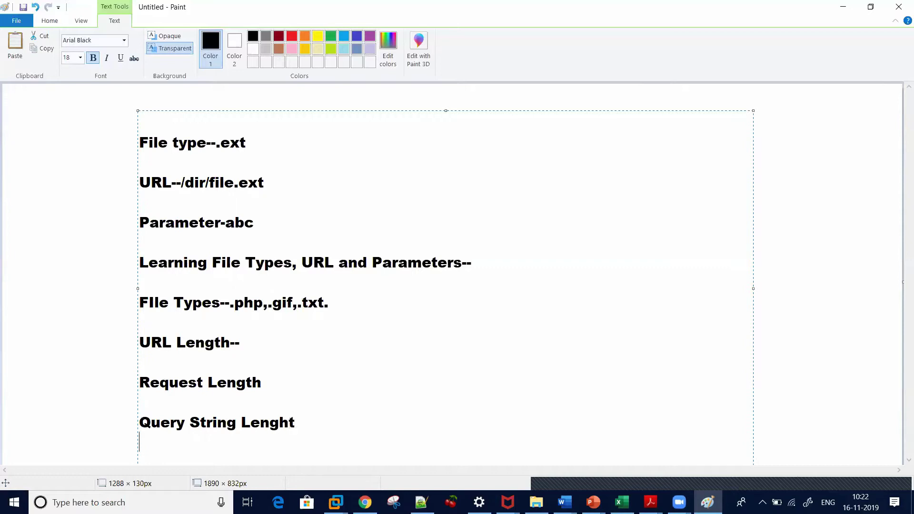
pyautogui.press('Return')
pyautogui.press('Return')
pyautogui.write('P')
pyautogui.press('BackSpace')
pyautogui.press('BackSpace')
pyautogui.write('Pos')
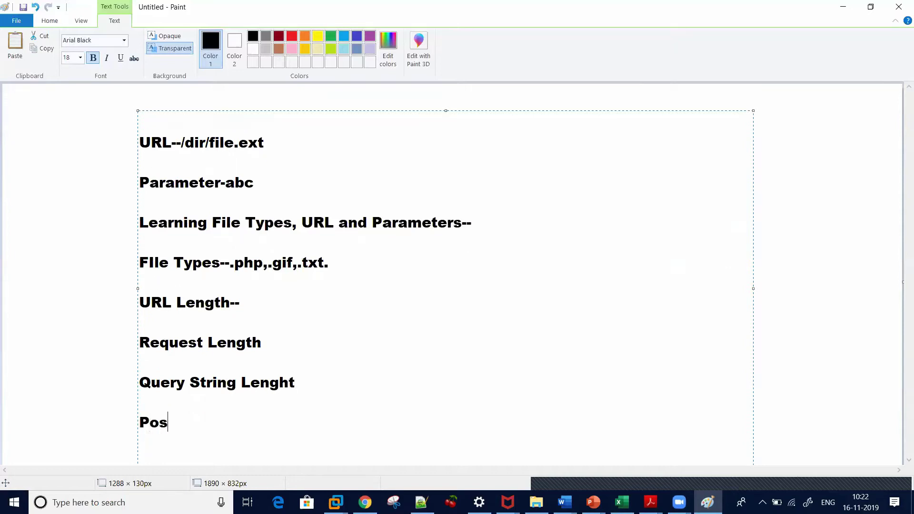
pyautogui.write('t Data Length')
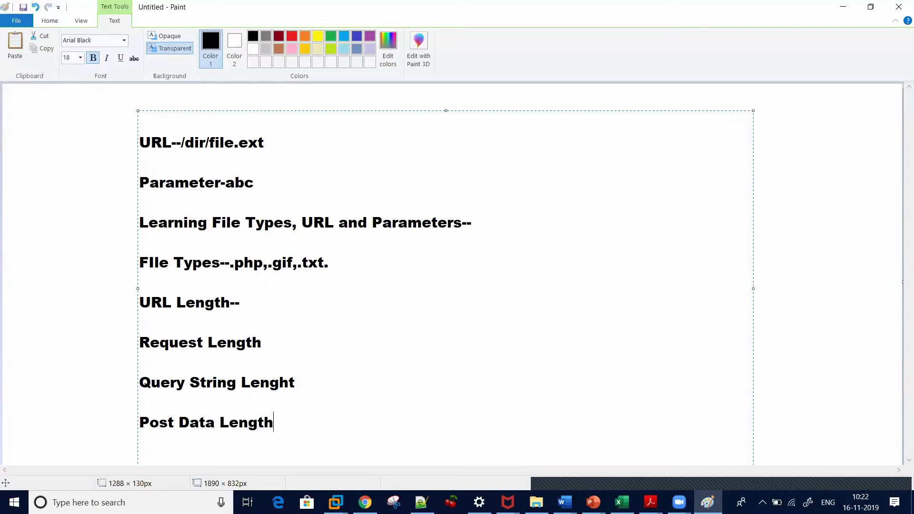
pyautogui.press('Return')
pyautogui.press('Return')
pyautogui.press('Return')
pyautogui.press('Return')
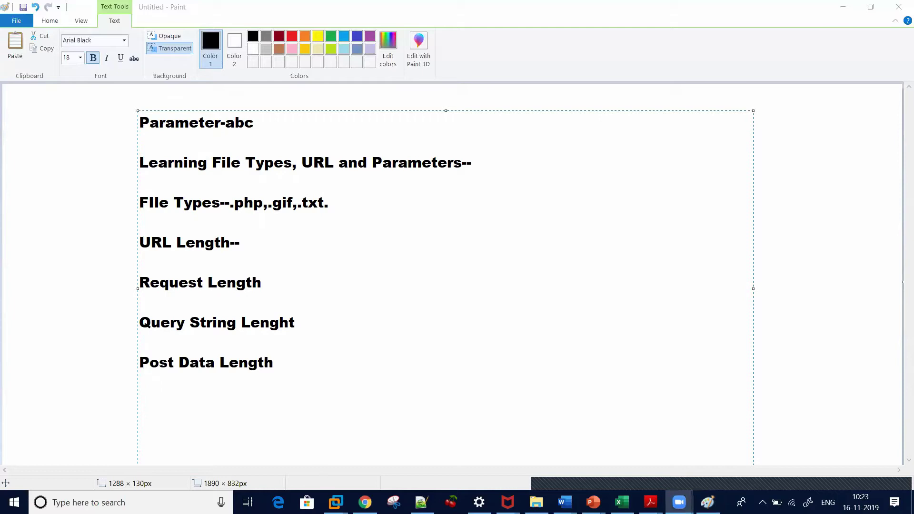
# Switch to the BIG-IP console in Chrome and open the application security policy's Allowed File Types list
pyautogui.click(365, 502)
pyautogui.moveTo(142, 327)
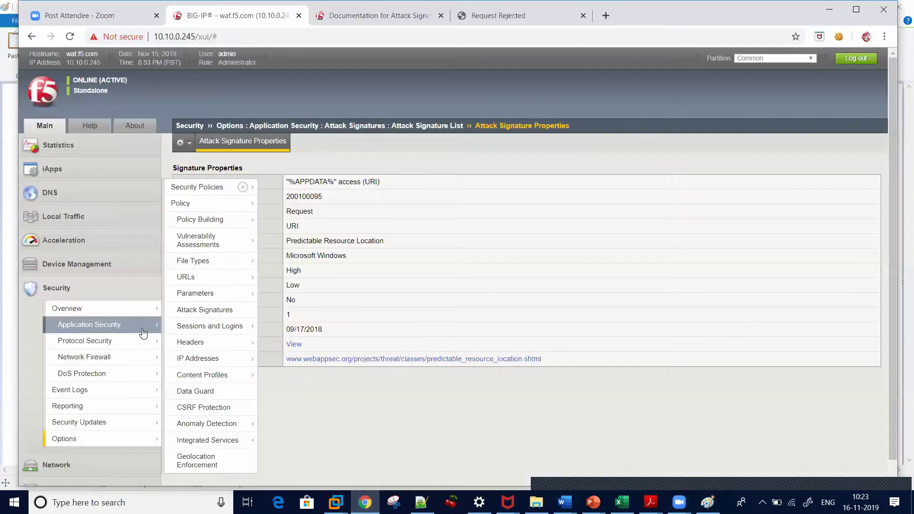
pyautogui.moveTo(188, 276)
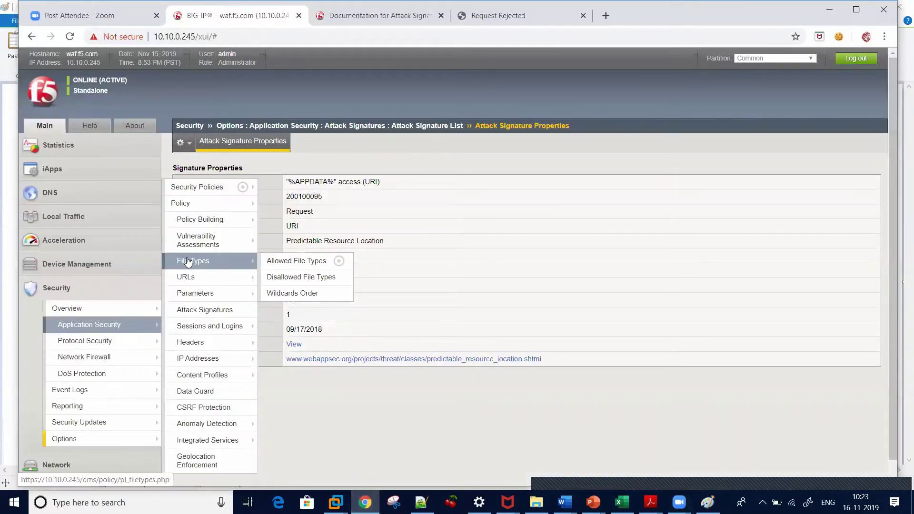
pyautogui.click(189, 261)
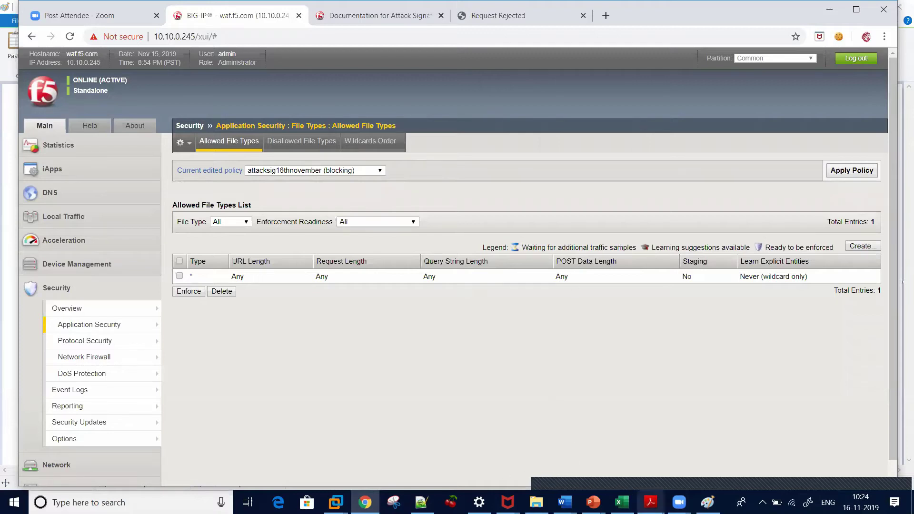
# Switch back to Paint and complete the URL Length entry with "length of the largets URL."
pyautogui.click(707, 502)
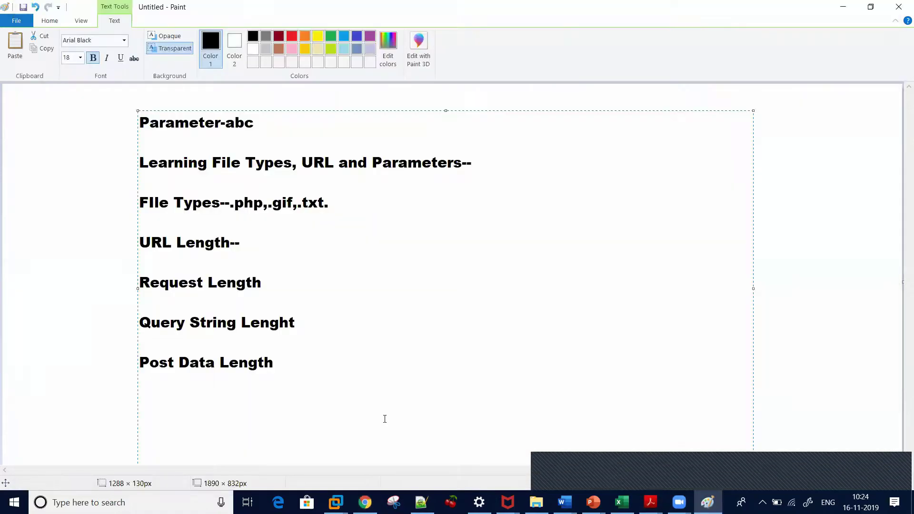
pyautogui.click(287, 243)
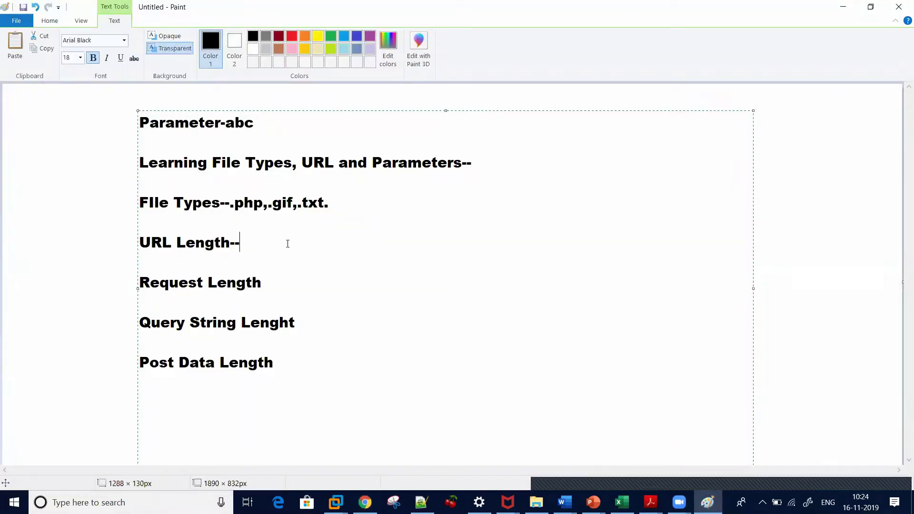
pyautogui.write('length of the lar')
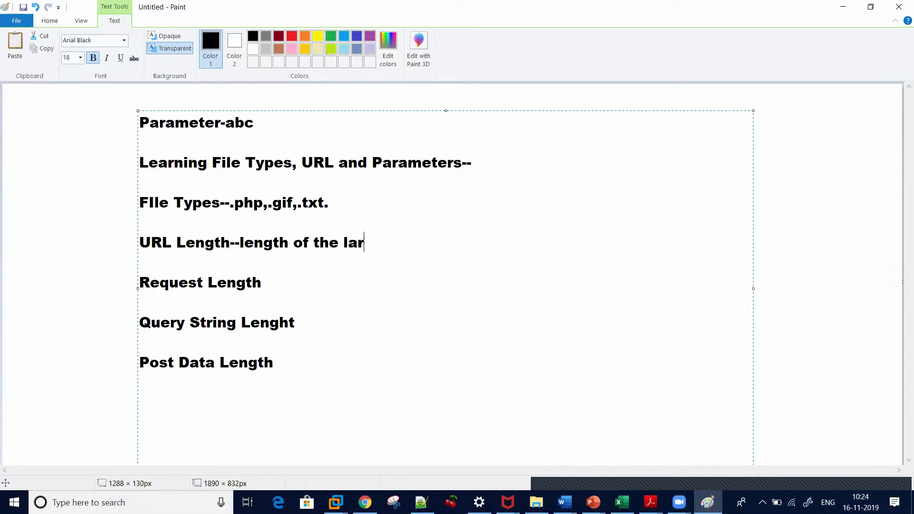
pyautogui.write('gets URL')
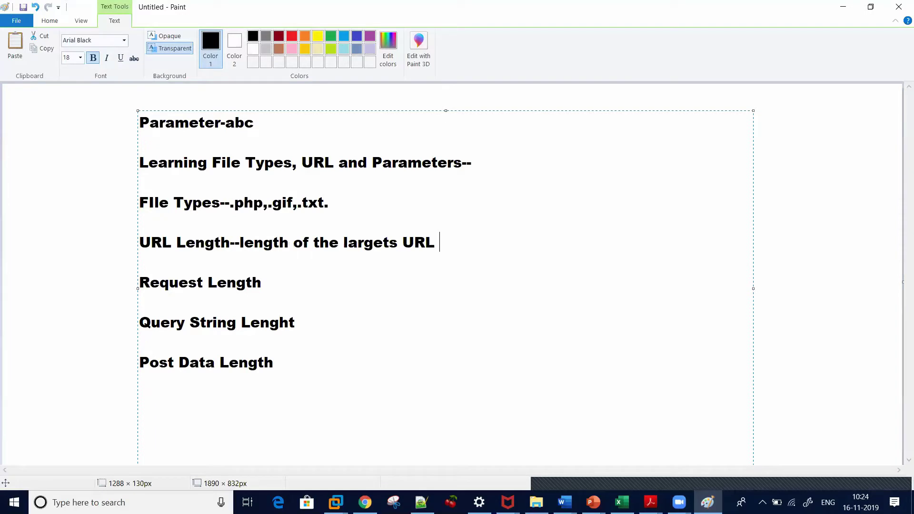
pyautogui.press('BackSpace')
pyautogui.write('.')
# Extend the Request Length entry with "--length of the largest request"
pyautogui.click(267, 286)
pyautogui.write('--lenght')
pyautogui.press('BackSpace')
pyautogui.press('BackSpace')
pyautogui.write('th ')
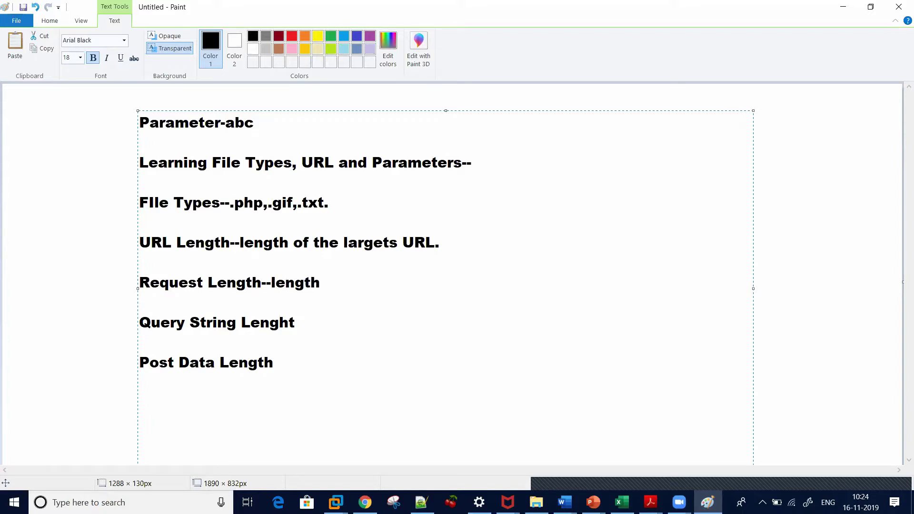
pyautogui.write('of the lareg')
pyautogui.press('BackSpace')
pyautogui.press('BackSpace')
pyautogui.write('ge')
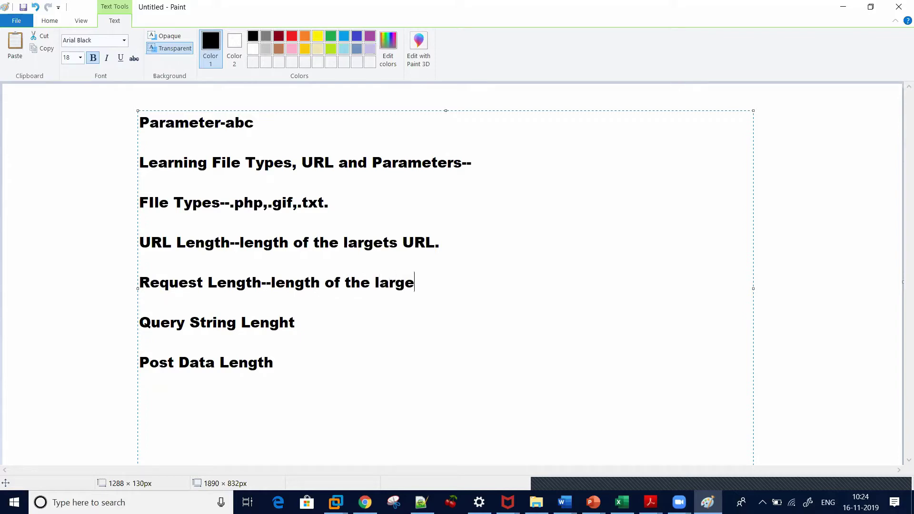
pyautogui.write('st request')
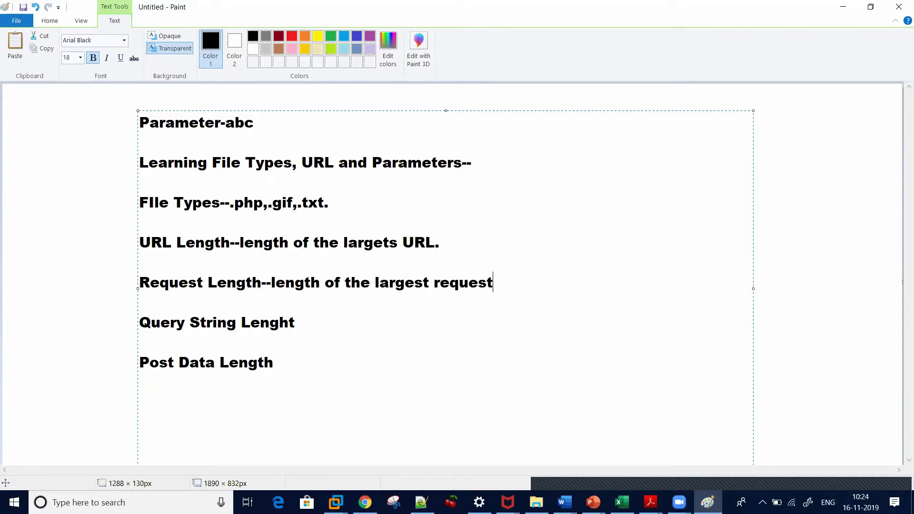
# Continue the Request Length description with "amongh all the request the system received for the file type"
pyautogui.write(' amongh all th')
pyautogui.press('BackSpace')
pyautogui.write('the request ')
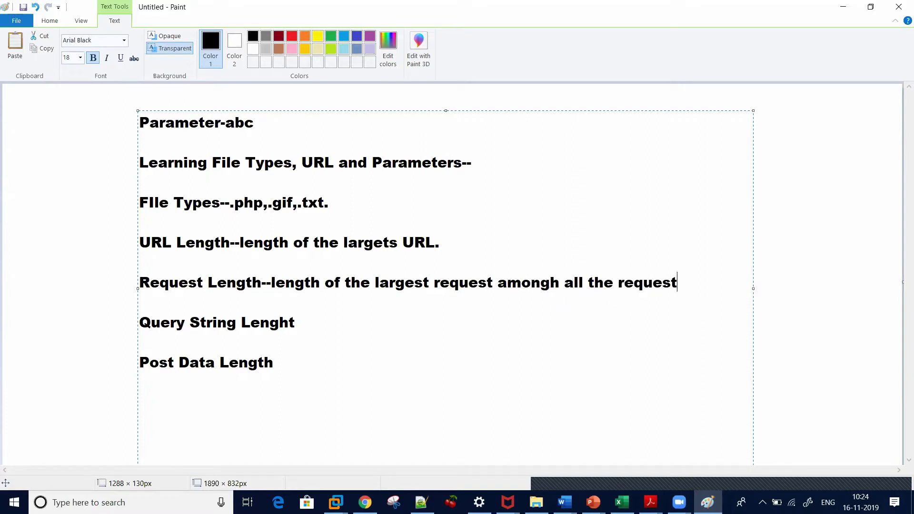
pyautogui.write('the system recev')
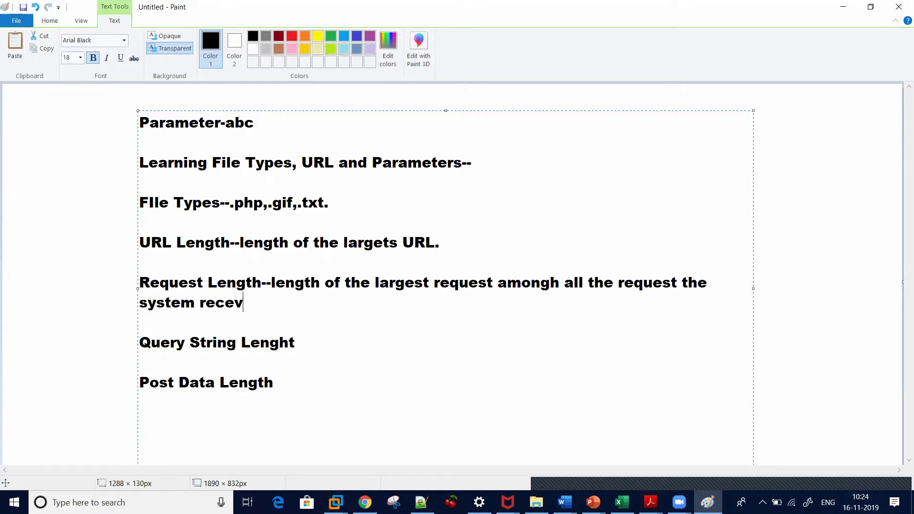
pyautogui.press('BackSpace')
pyautogui.write('ived fo')
pyautogui.write('r the fi')
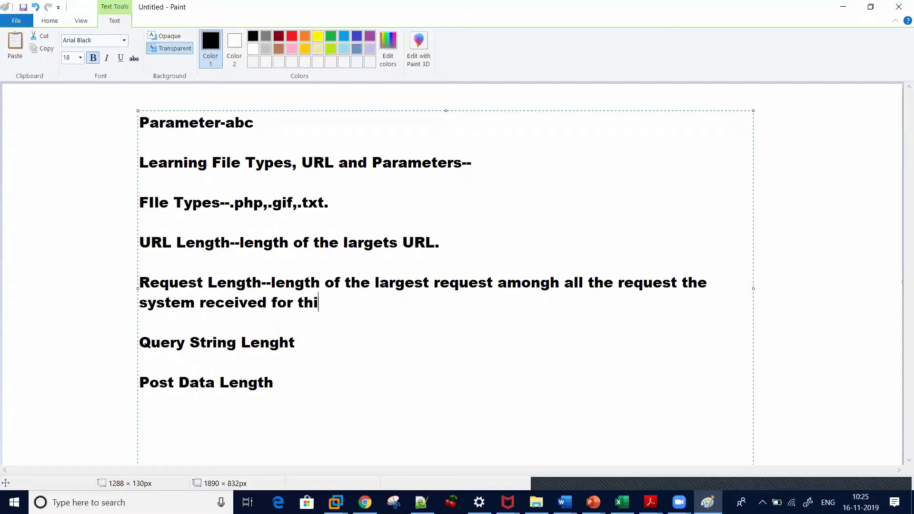
pyautogui.write('le type')
# Correct the query string entry's spelling and extend it to read "Query String Length--"
pyautogui.press('Return')
pyautogui.press('BackSpace')
pyautogui.press('BackSpace')
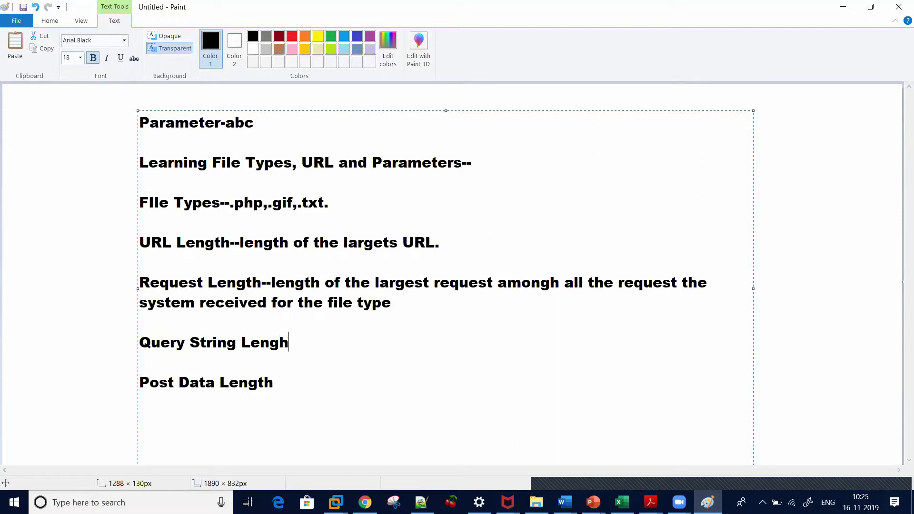
pyautogui.write('th--')
# Switch to Chrome, load flipkart.com in a new tab, and open the men's T-Shirts listing
pyautogui.click(364, 502)
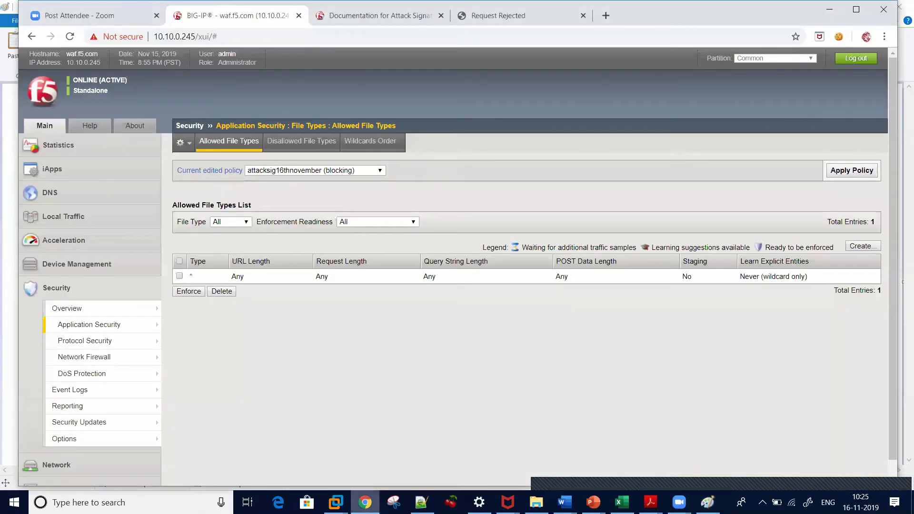
pyautogui.click(604, 17)
pyautogui.write('fl')
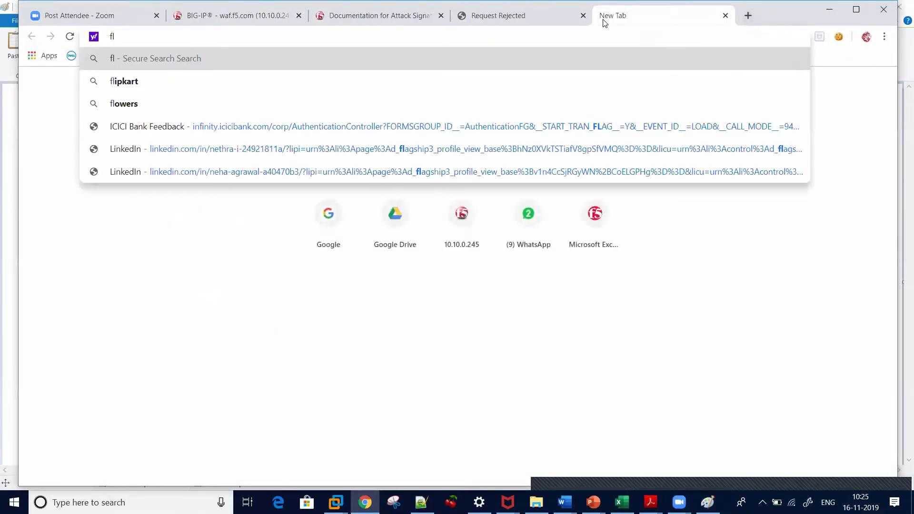
pyautogui.write('ipkart')
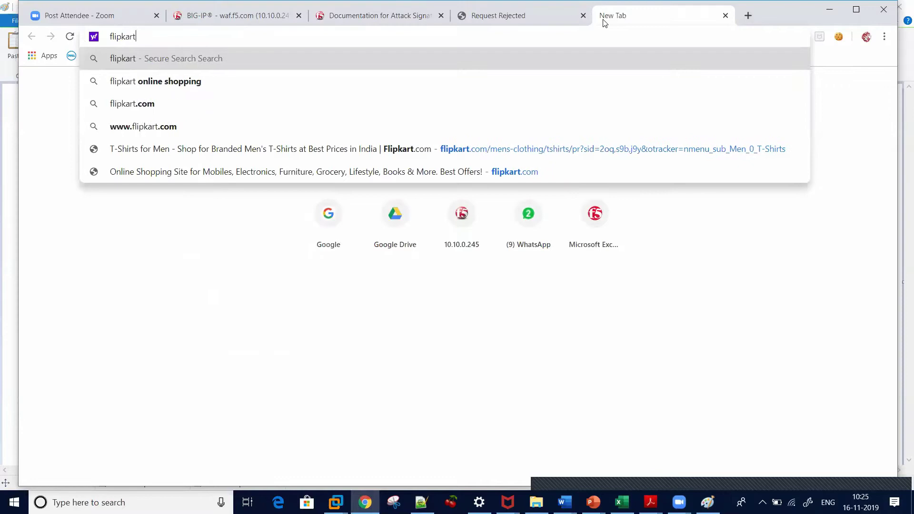
pyautogui.write('.co')
pyautogui.press('Return')
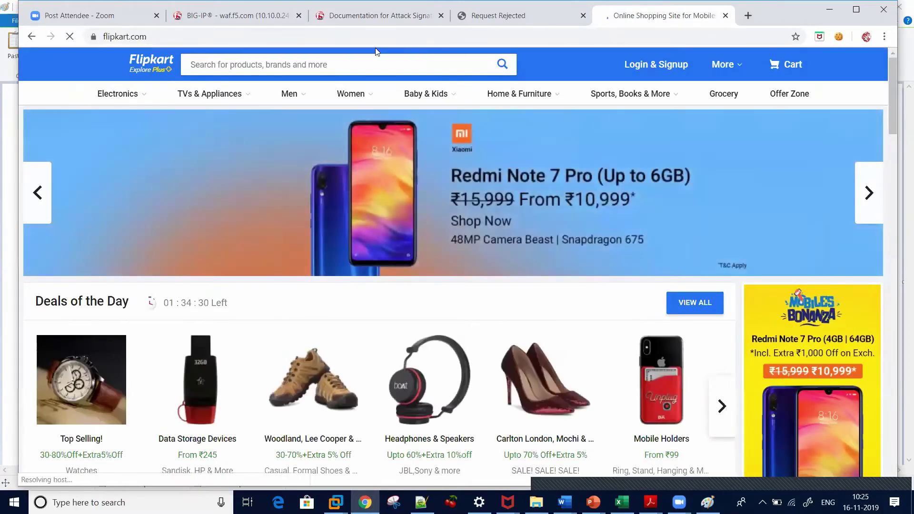
pyautogui.moveTo(294, 95)
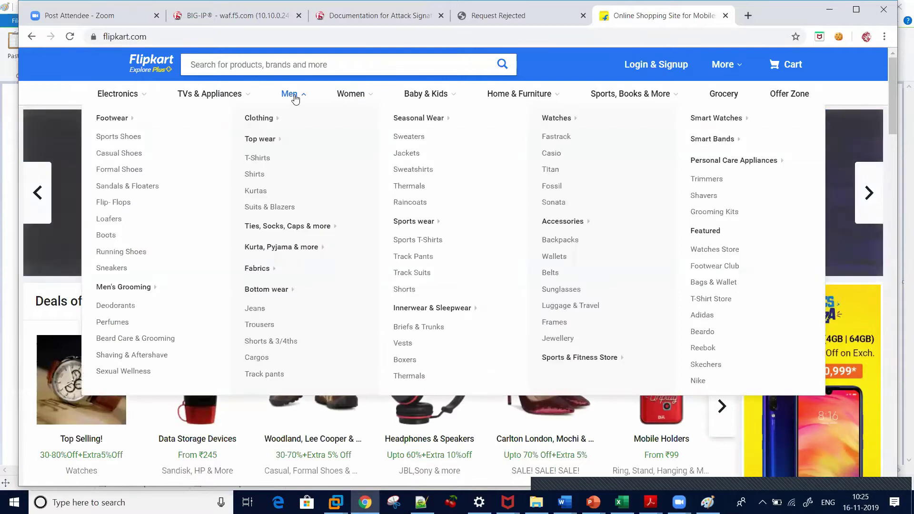
pyautogui.click(258, 158)
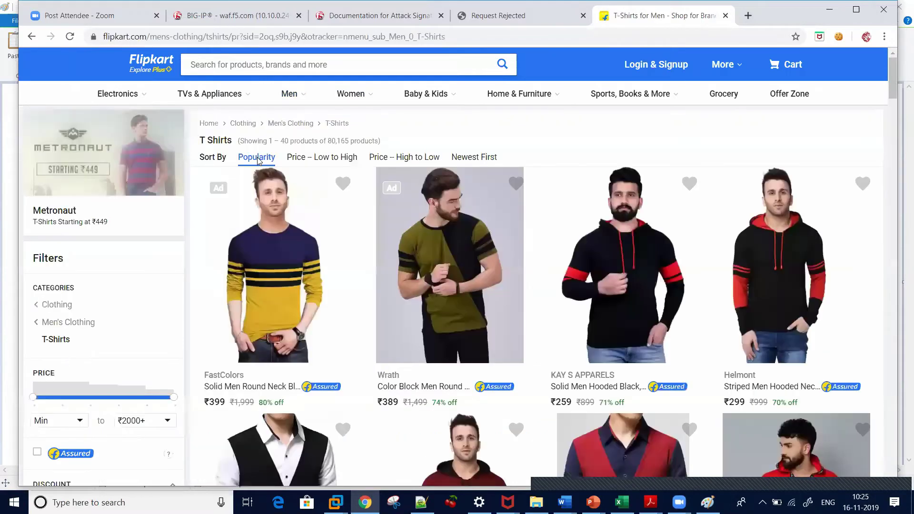
# Highlight the query string after "pr?" in the T-Shirts page address
pyautogui.moveTo(461, 34); pyautogui.dragTo(343, 21)
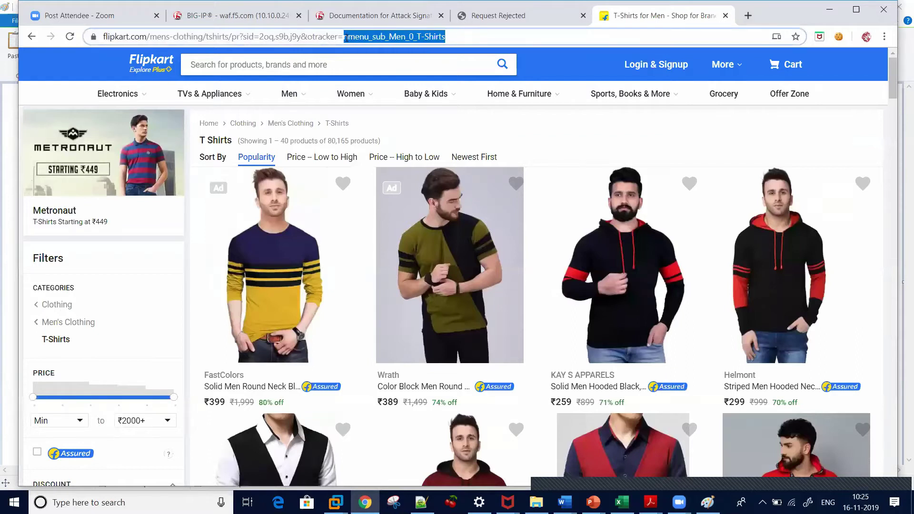
pyautogui.moveTo(346, 38); pyautogui.dragTo(398, 38)
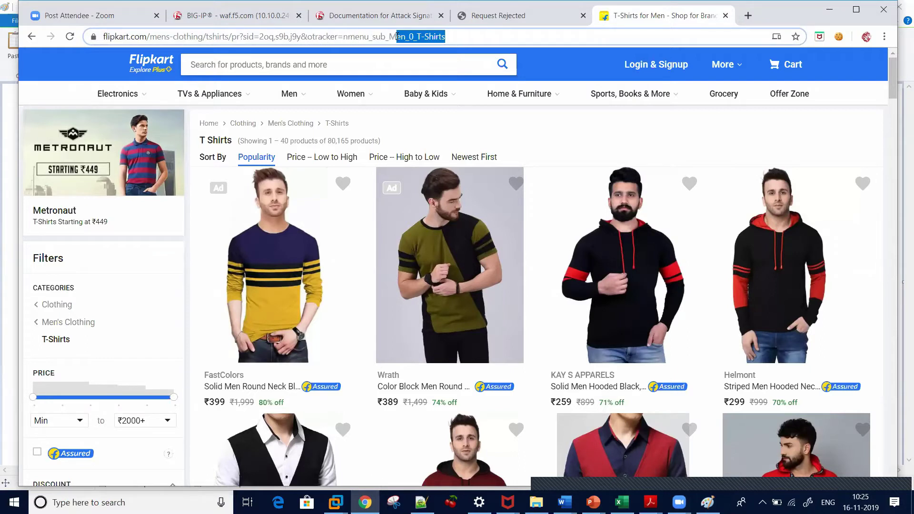
pyautogui.moveTo(398, 37); pyautogui.dragTo(500, 27)
pyautogui.click(298, 38)
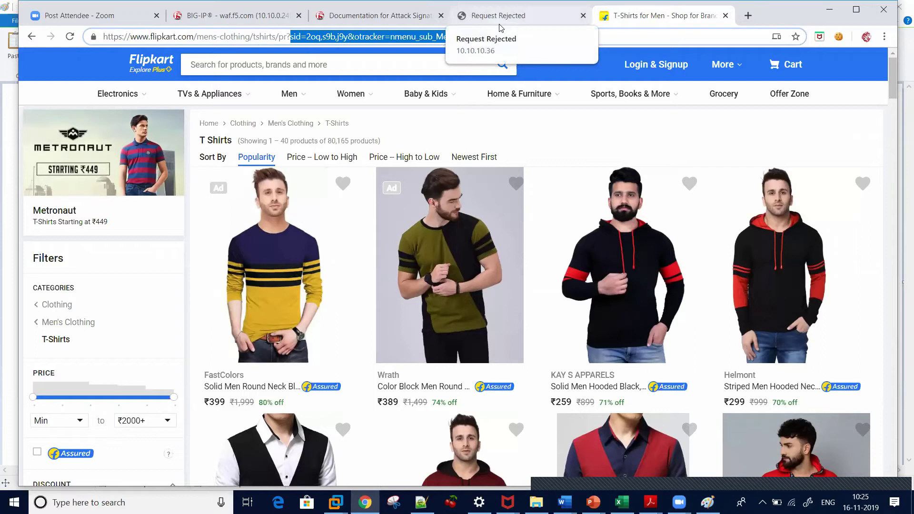
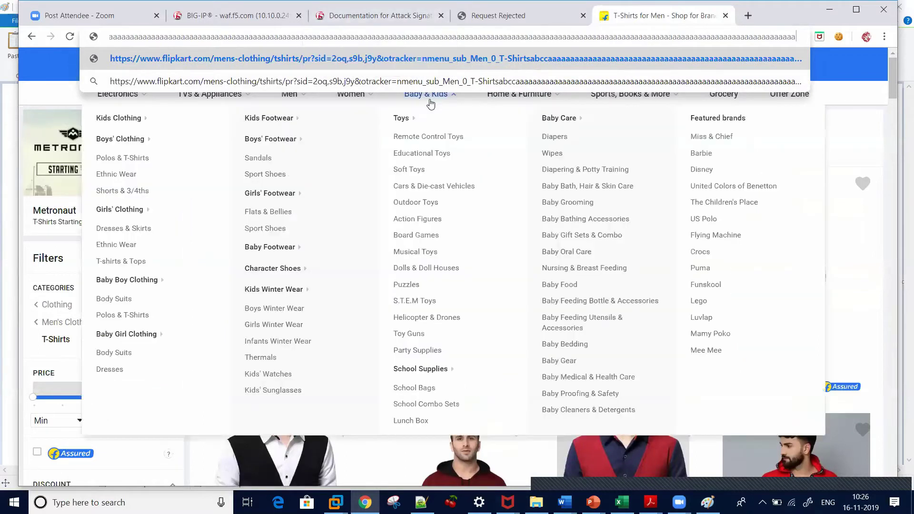
# In the BIG-IP console, open the * wildcard file type's properties and switch Query String Length from Any to the Length option
pyautogui.click(234, 17)
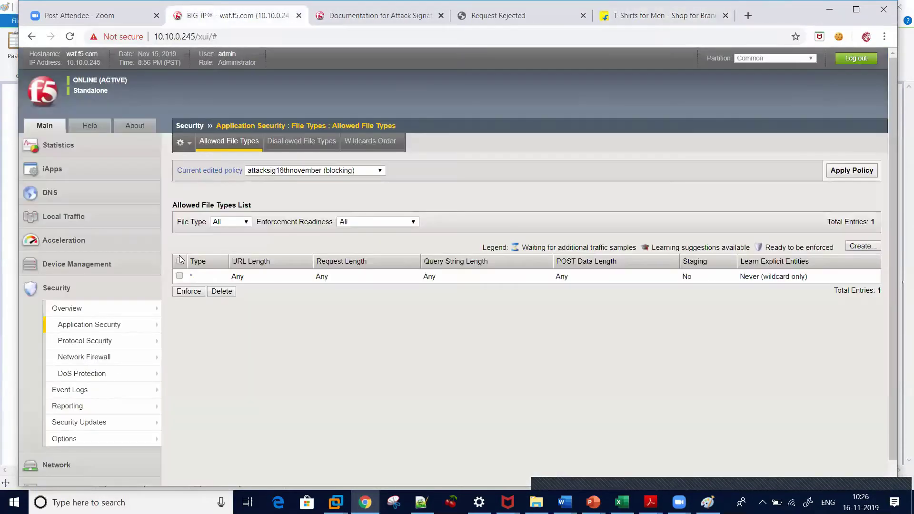
pyautogui.click(191, 278)
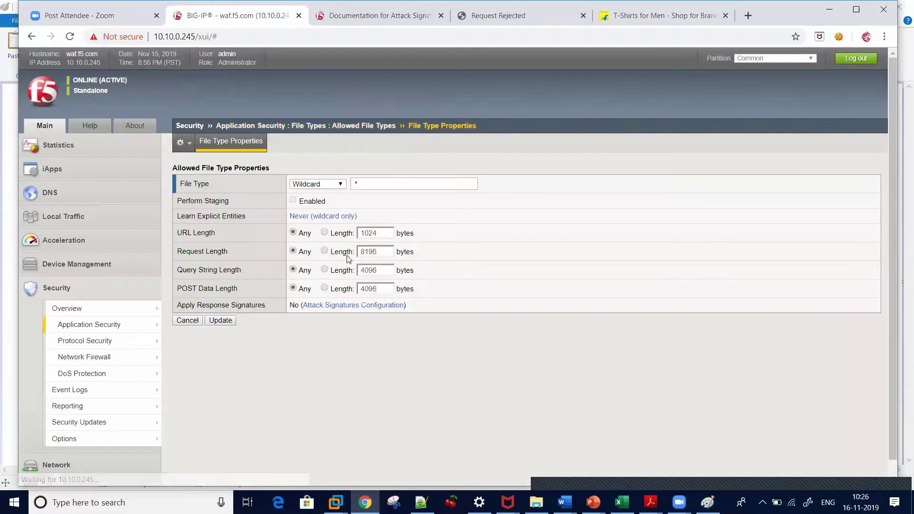
pyautogui.click(324, 270)
pyautogui.click(394, 271)
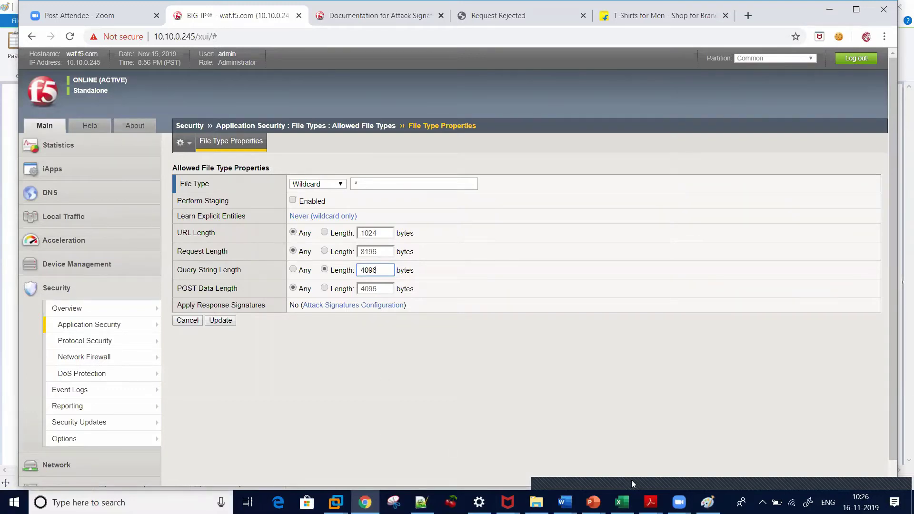
# Switch to Paint and start a new line below Post Data Length with "Positive security building--"
pyautogui.click(708, 502)
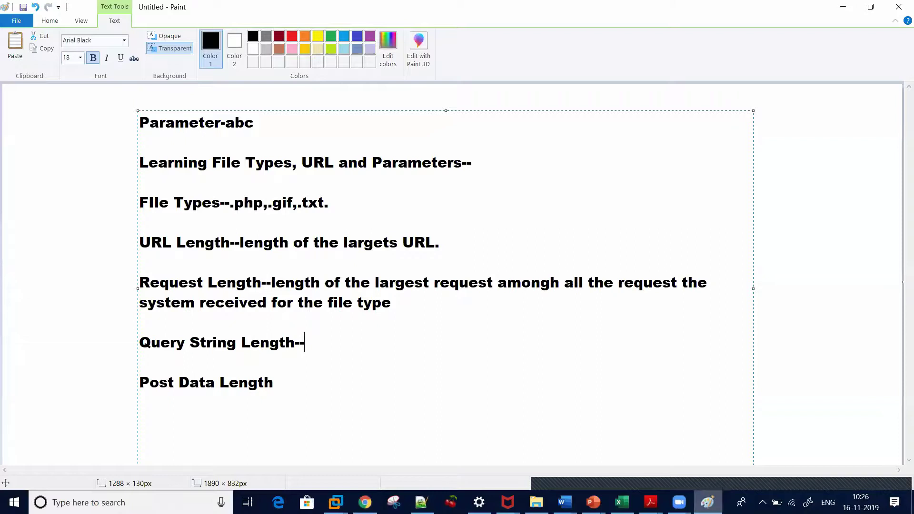
pyautogui.click(669, 445)
pyautogui.press('Return')
pyautogui.press('Return')
pyautogui.press('Return')
pyautogui.press('BackSpace')
pyautogui.press('BackSpace')
pyautogui.press('BackSpace')
pyautogui.write('Psotiv')
pyautogui.press('BackSpace')
pyautogui.press('BackSpace')
pyautogui.press('BackSpace')
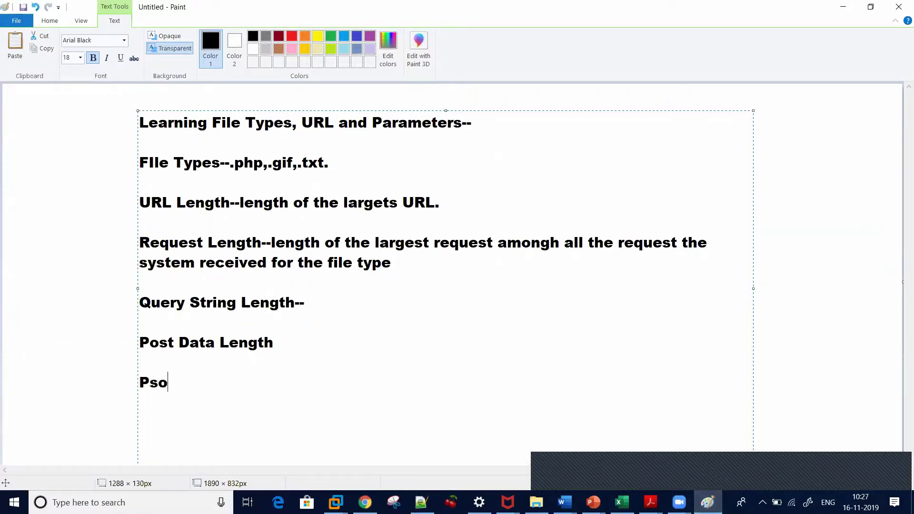
pyautogui.press('BackSpace')
pyautogui.press('BackSpace')
pyautogui.write('ositive security building--you can')
pyautogui.press('BackSpace')
pyautogui.press('BackSpace')
# Complete the positive security line with "you can deny request for a resource which is exceeding particular value." and add blank lines below
pyautogui.write('y')
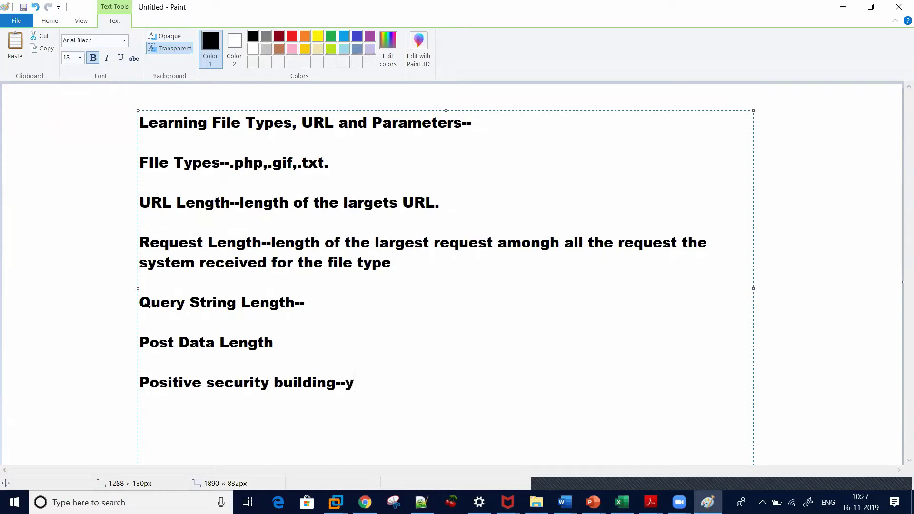
pyautogui.write('ou can deny req')
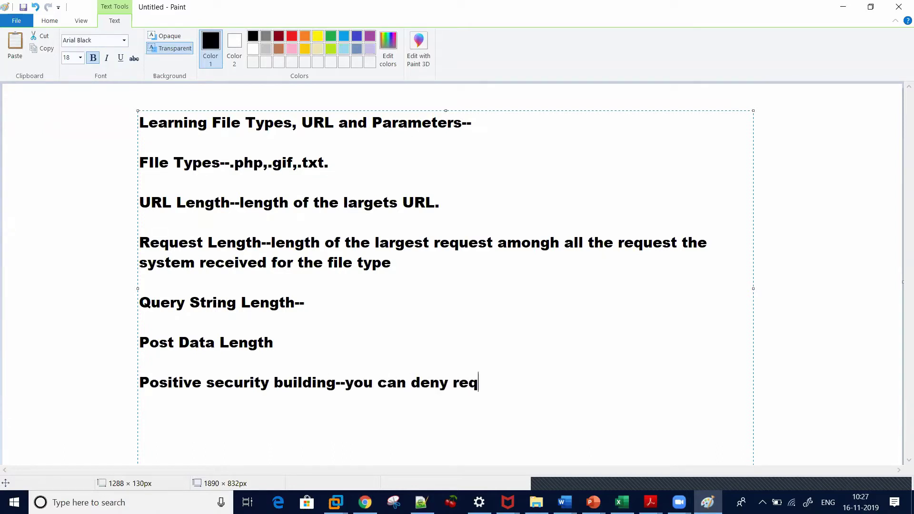
pyautogui.write('uest for a r')
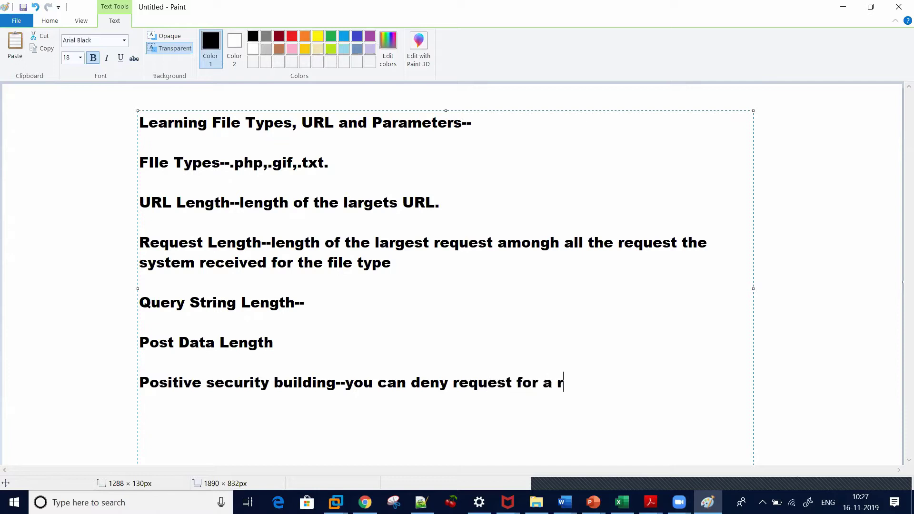
pyautogui.write('esource whi')
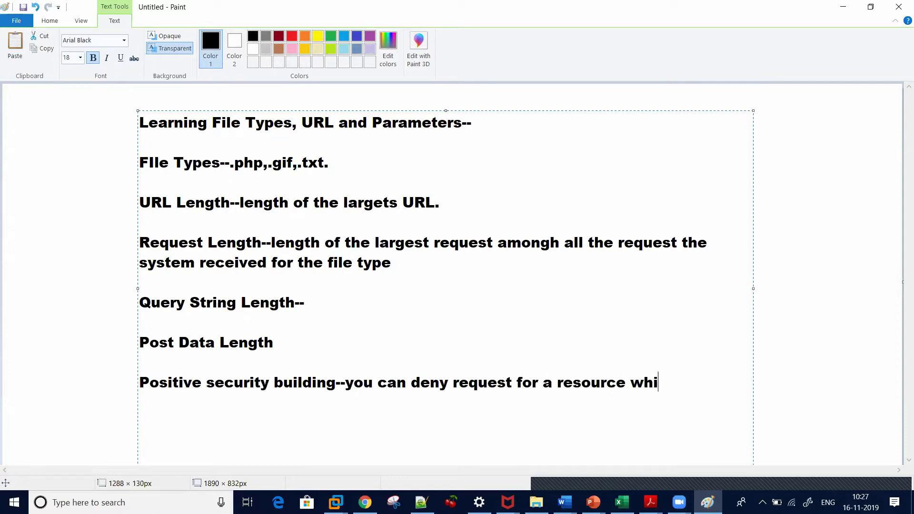
pyautogui.write('ch is excee')
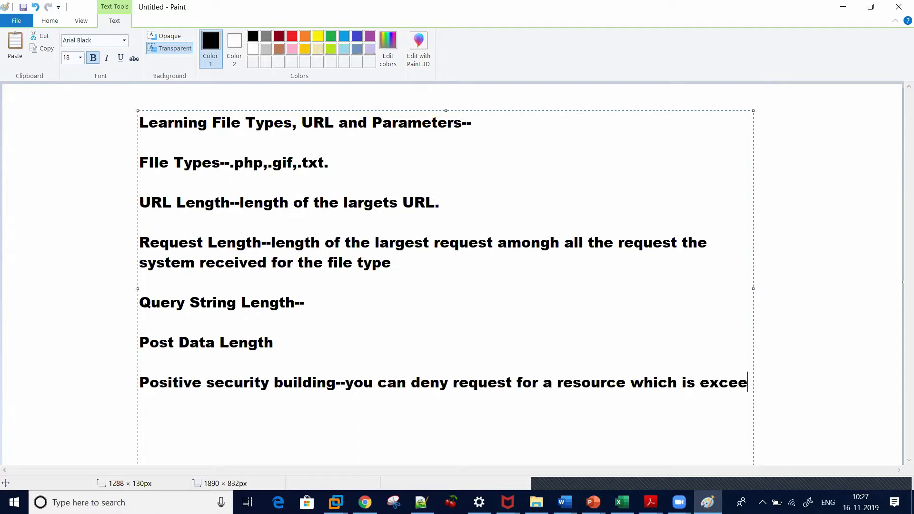
pyautogui.write('ding particular value.')
pyautogui.press('Return')
pyautogui.press('Return')
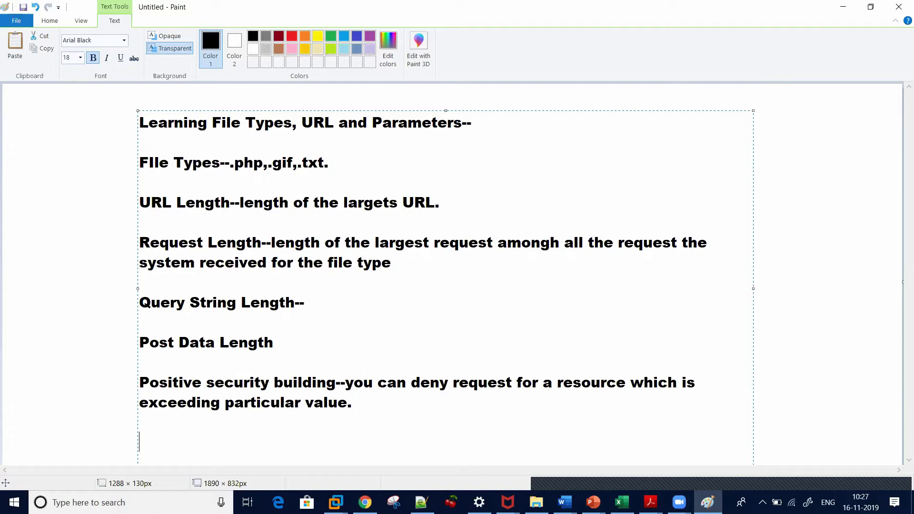
# Add the entries "Explicit Entities" and "Wildcard Entities" on separate lines below the positive security note
pyautogui.write('Expi')
pyautogui.press('BackSpace')
pyautogui.write('licit Entities')
pyautogui.press('Return')
pyautogui.press('Return')
pyautogui.press('Return')
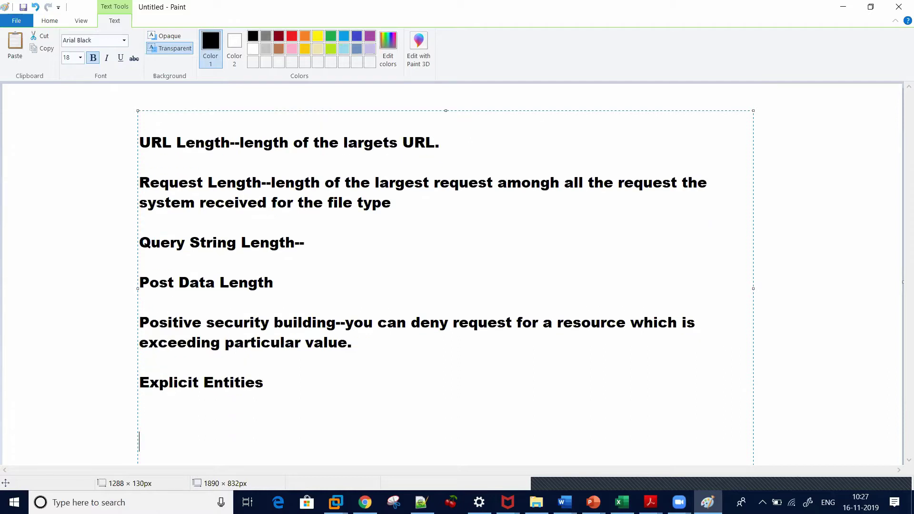
pyautogui.write('Wildcard Ent')
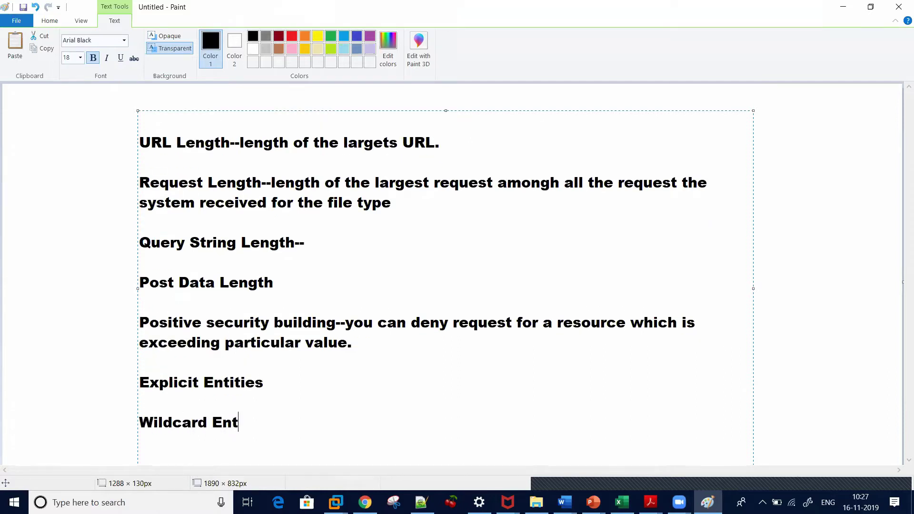
pyautogui.write('ities')
# Append "--" to the Explicit Entities line and "---File type which is indicated by * which" to the Wildcard Entities line
pyautogui.press('Up')
pyautogui.press('Up')
pyautogui.write('--')
pyautogui.press('Down')
pyautogui.press('Down')
pyautogui.press('Down')
pyautogui.press('Up')
pyautogui.write('---File type')
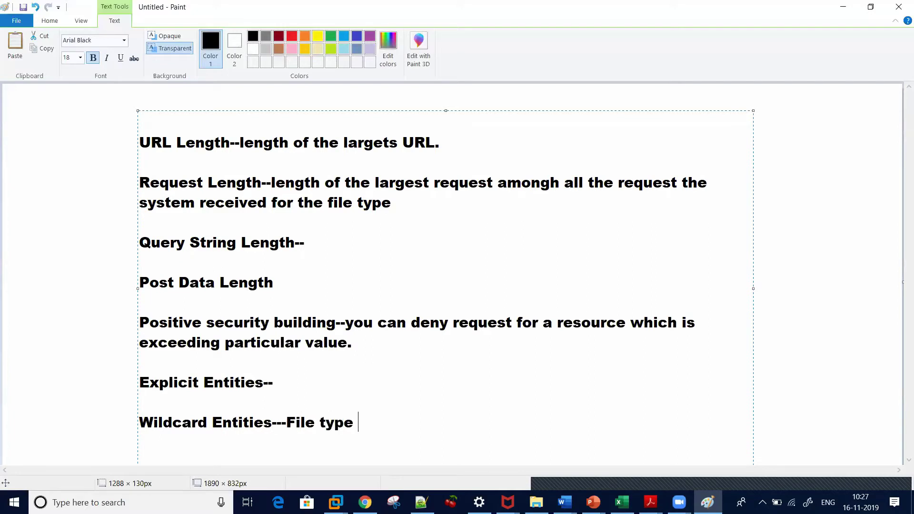
pyautogui.write(' which is indicat')
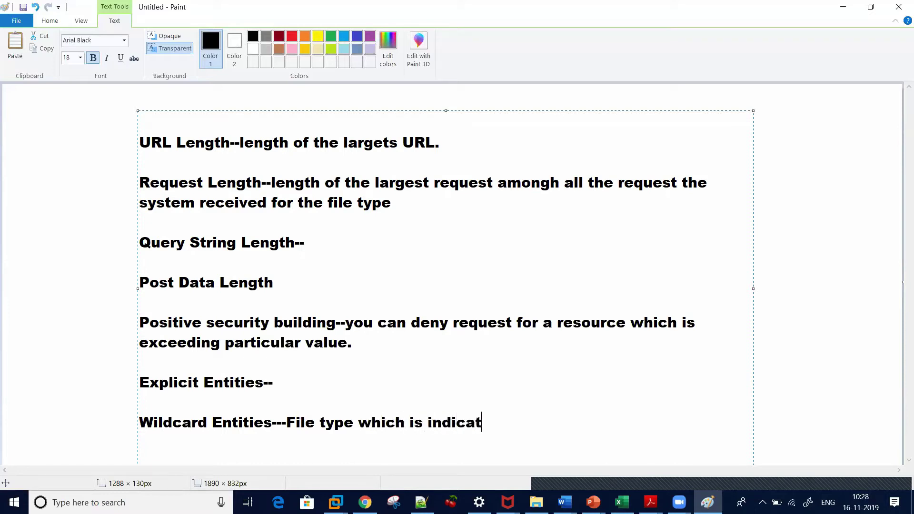
pyautogui.write('ed by *>')
pyautogui.press('BackSpace')
pyautogui.write('which ')
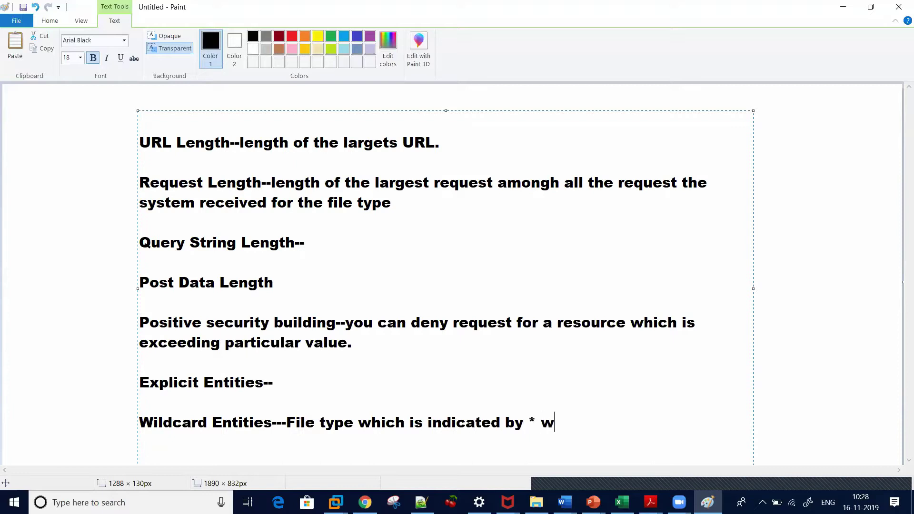
# Complete the Wildcard Entities definition with "will allow everything and there is no restrcition on file type attributes."
pyautogui.write('will ')
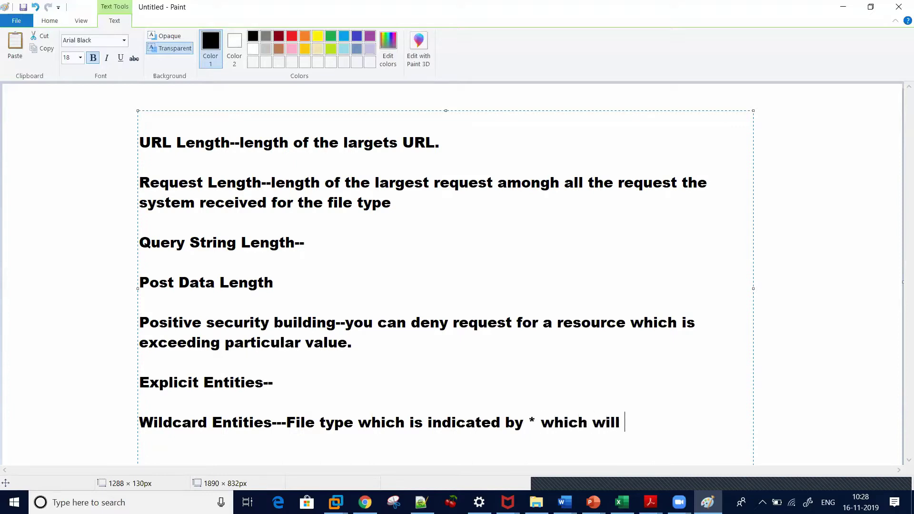
pyautogui.write('allow eve')
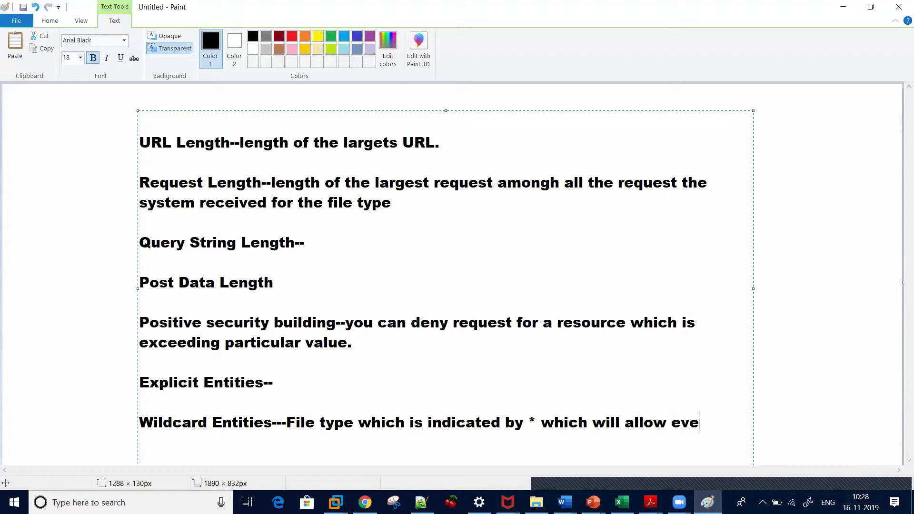
pyautogui.write('rything ')
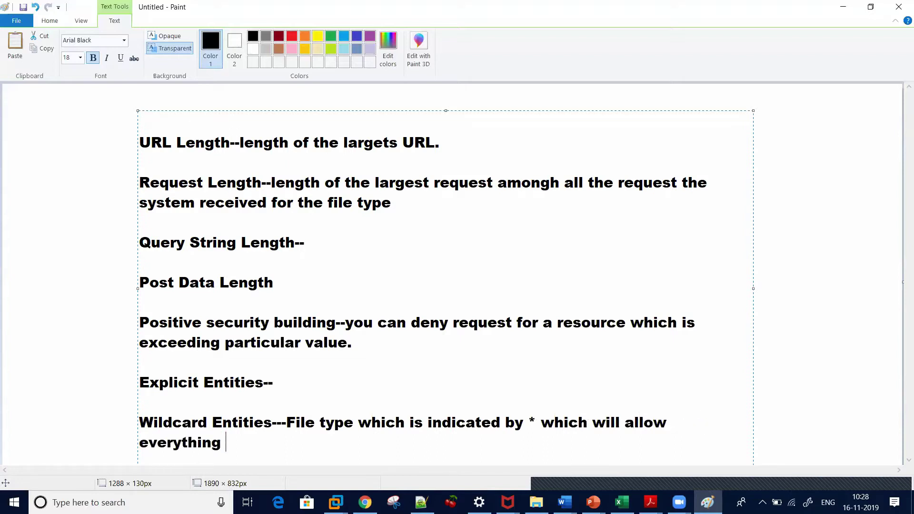
pyautogui.write('and thire is')
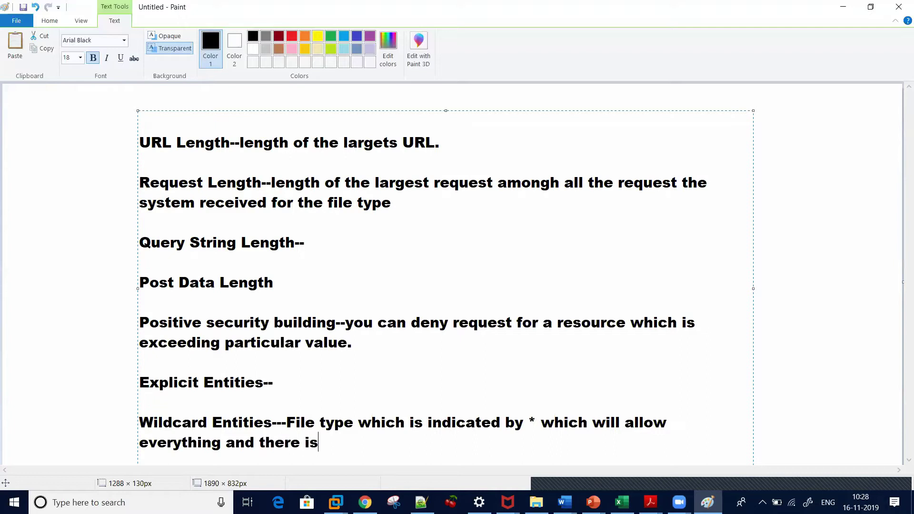
pyautogui.write(' no restr')
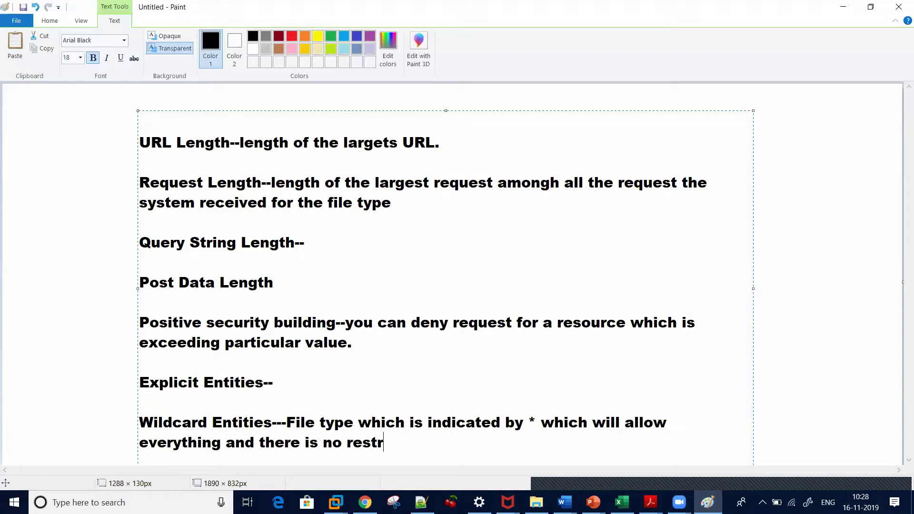
pyautogui.write('cition on file')
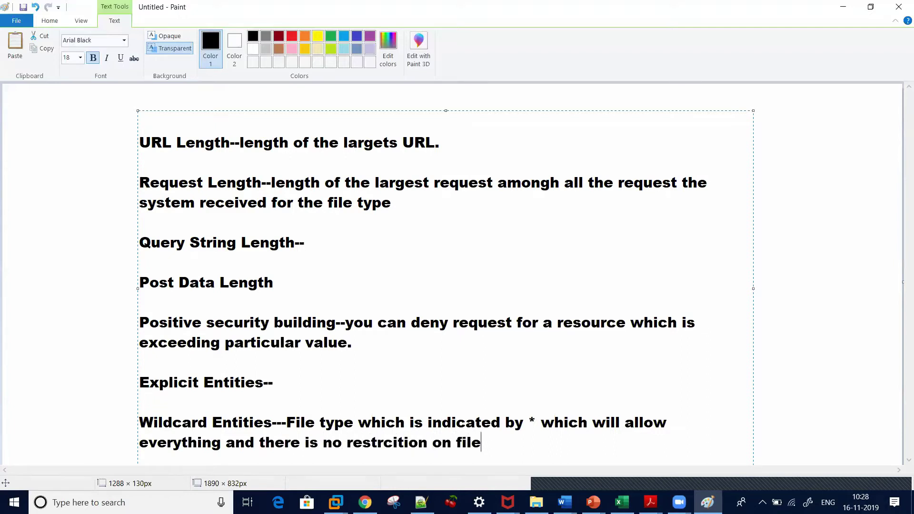
pyautogui.write(' type attributes.')
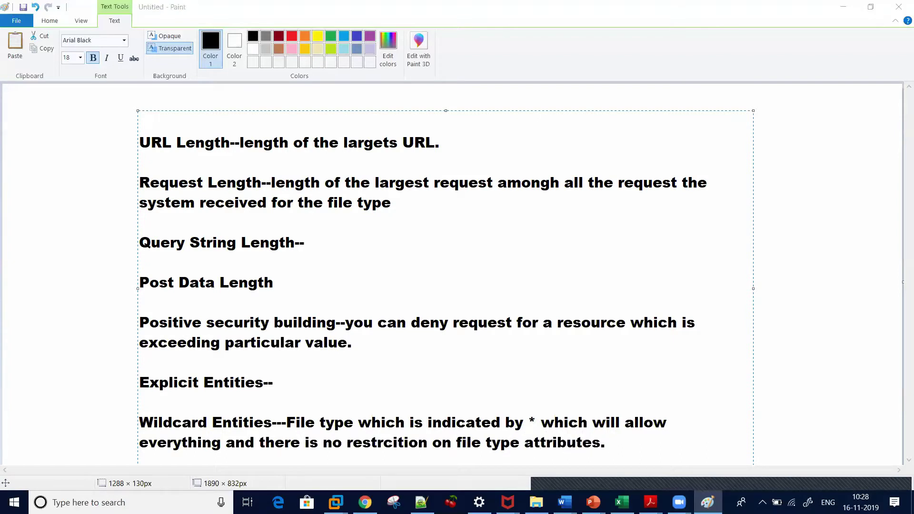
# Switch to the BIG-IP console and change the * entry's File Type from Wildcard to Explicit
pyautogui.hotkey('alt', 'Tab')
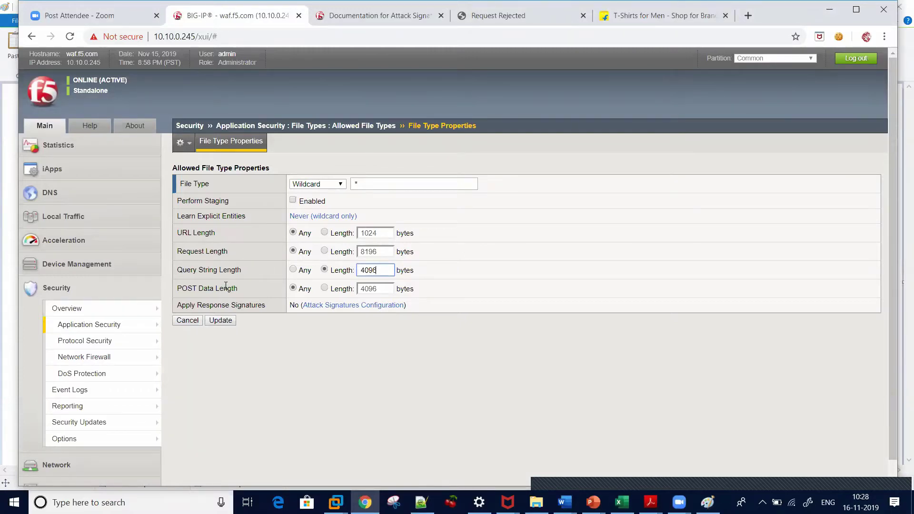
pyautogui.hotkey('alt', 'Tab')
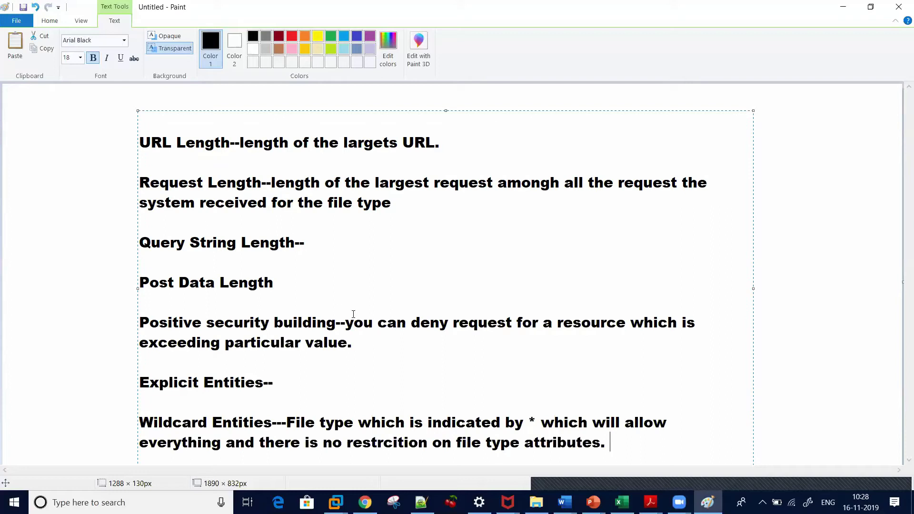
pyautogui.hotkey('alt', 'Tab')
pyautogui.click(320, 184)
pyautogui.click(319, 194)
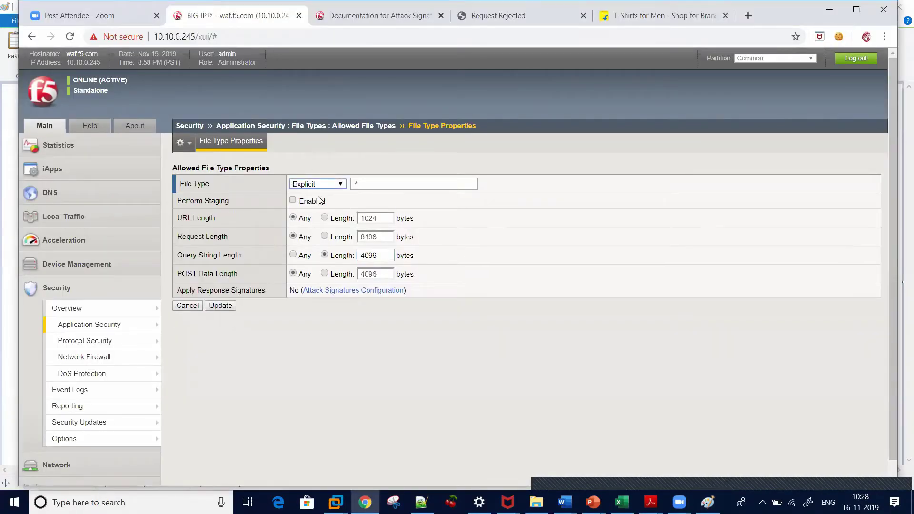
# Switch to Paint and define Explicit Entities as "are thoe file types that are not wildcard expressions such as .gif and .php."
pyautogui.hotkey('alt', 'Tab')
pyautogui.click(354, 379)
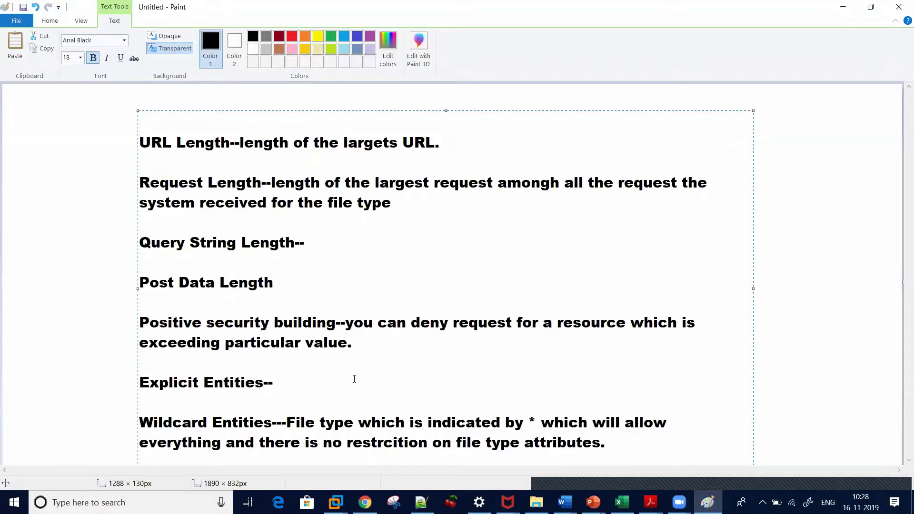
pyautogui.write('are thos')
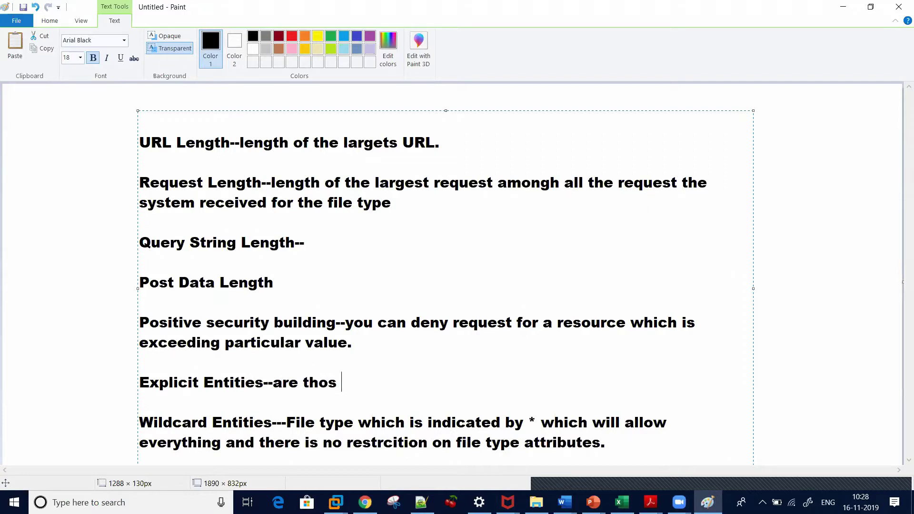
pyautogui.press('BackSpace')
pyautogui.write('e file types ')
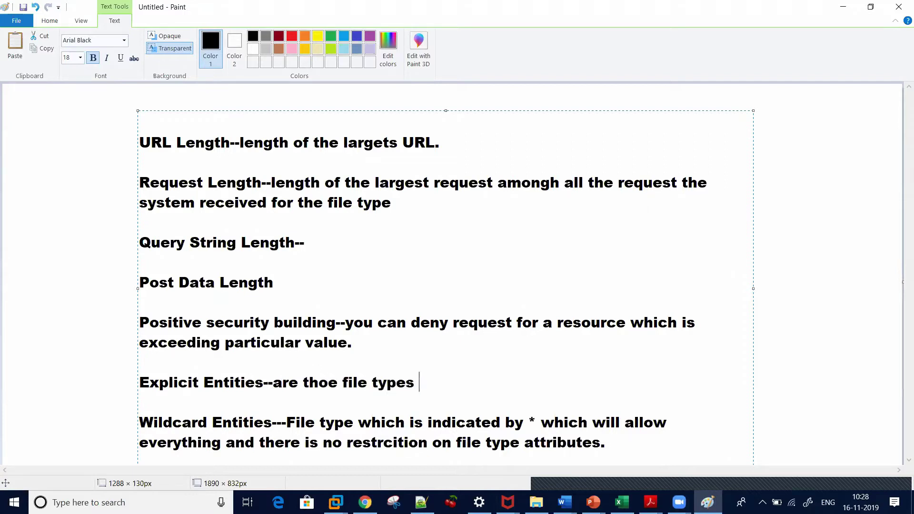
pyautogui.write('that are not wildc')
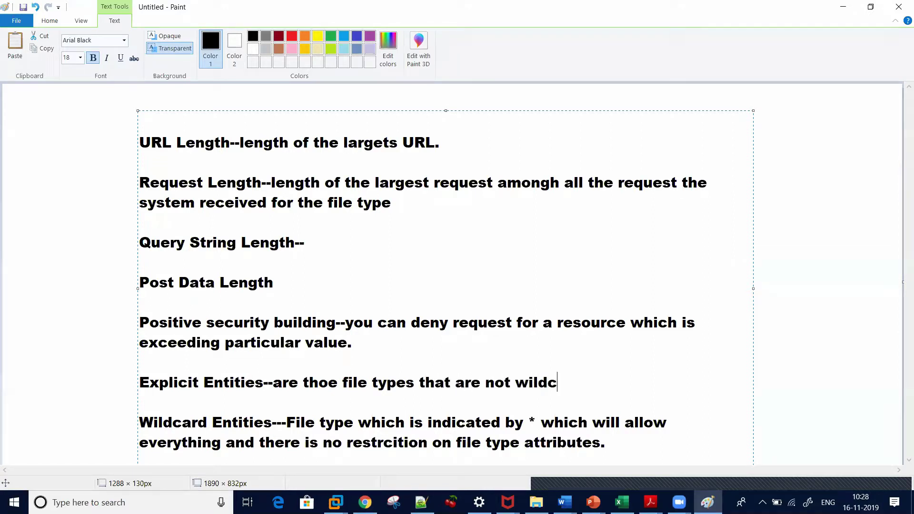
pyautogui.write('ard expresi')
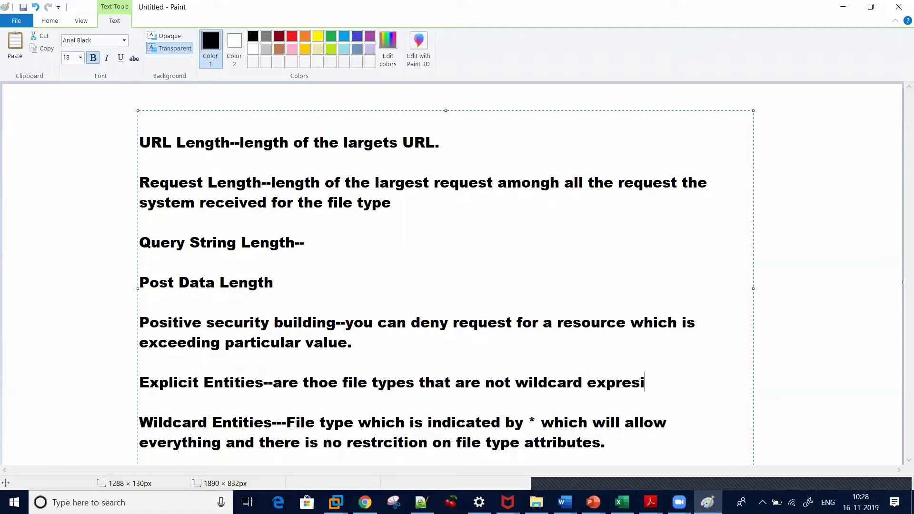
pyautogui.press('BackSpace')
pyautogui.write('sions such as')
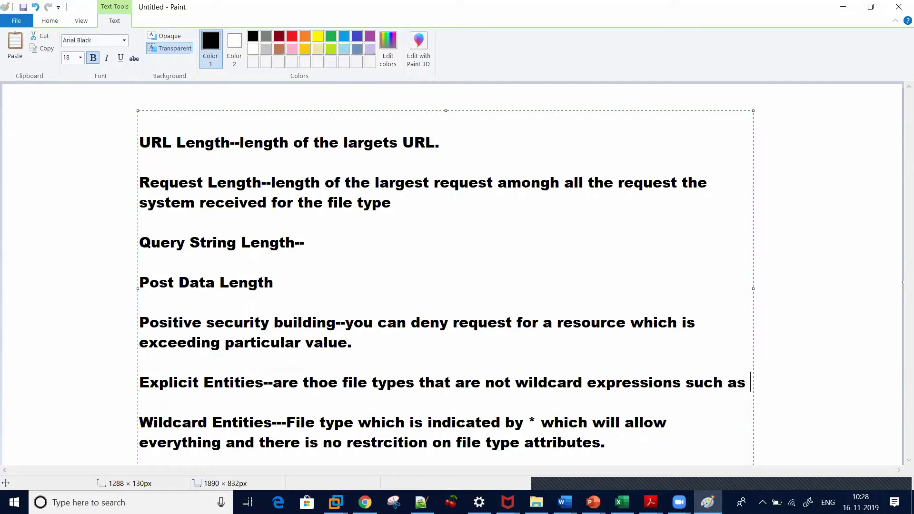
pyautogui.write(' .gif a')
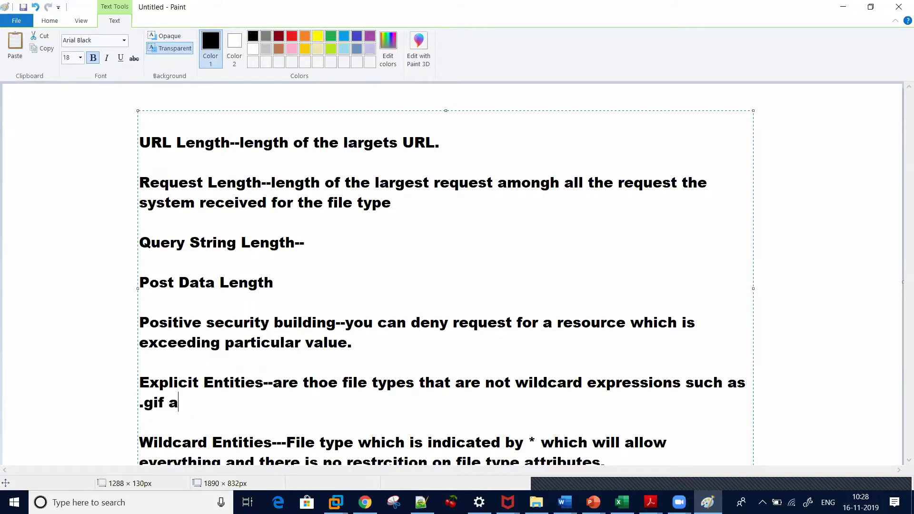
pyautogui.write('nd .php.')
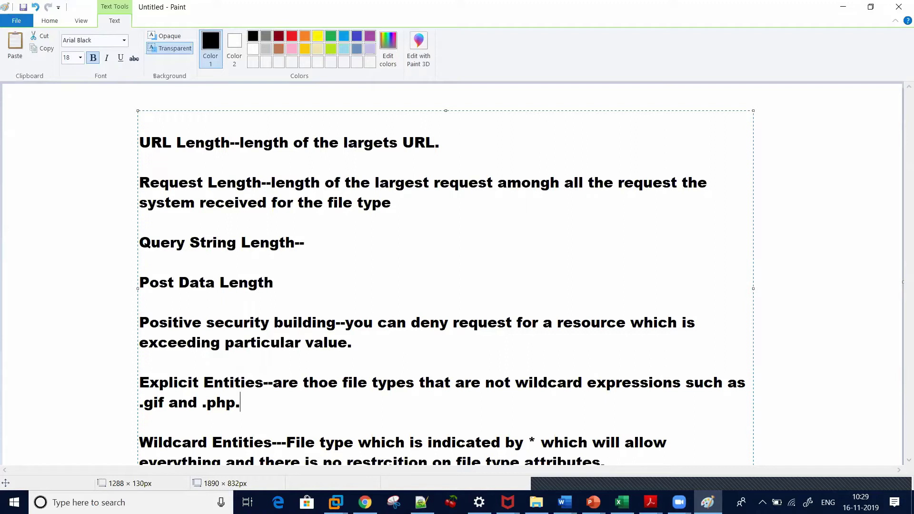
# Switch to the BIG-IP console and open the * wildcard parameter's properties from the application security Parameters List
pyautogui.click(365, 502)
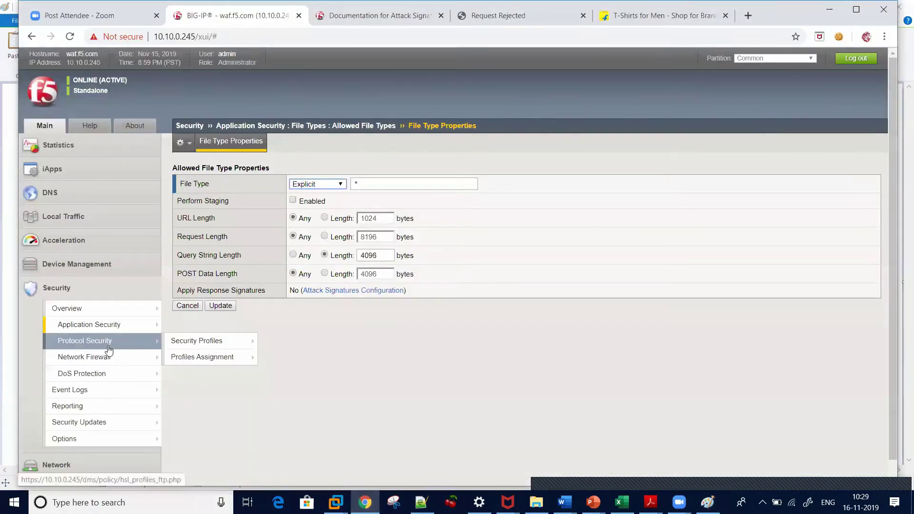
pyautogui.moveTo(113, 336)
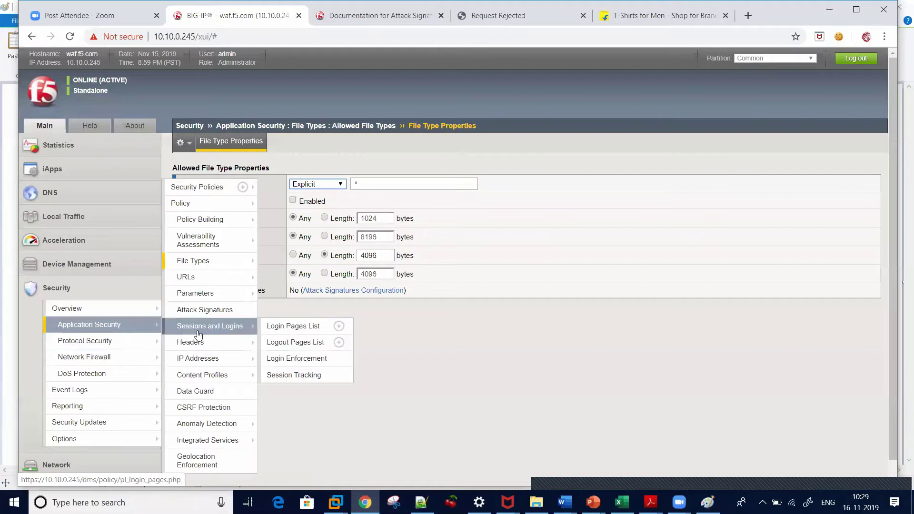
pyautogui.click(218, 297)
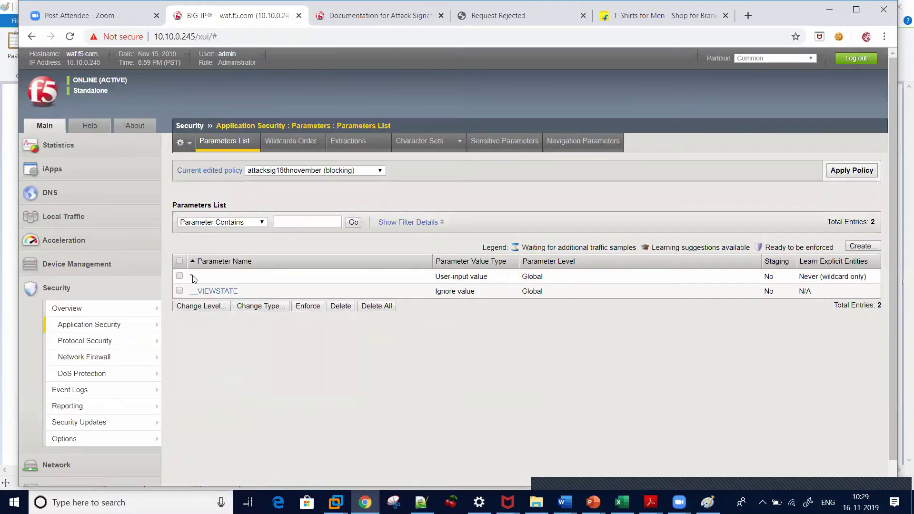
pyautogui.click(191, 276)
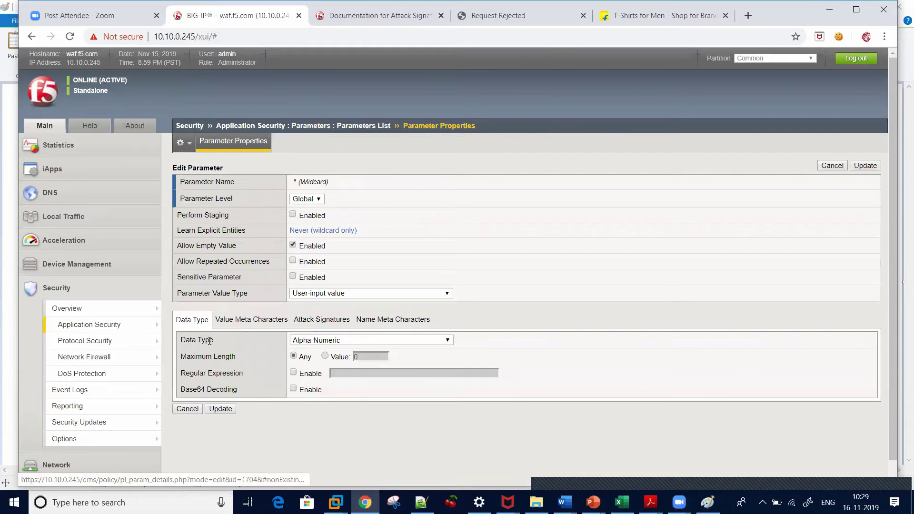
# Set the wildcard parameter's Parameter Value Type to Static content value and place the cursor in New Static Value
pyautogui.click(326, 293)
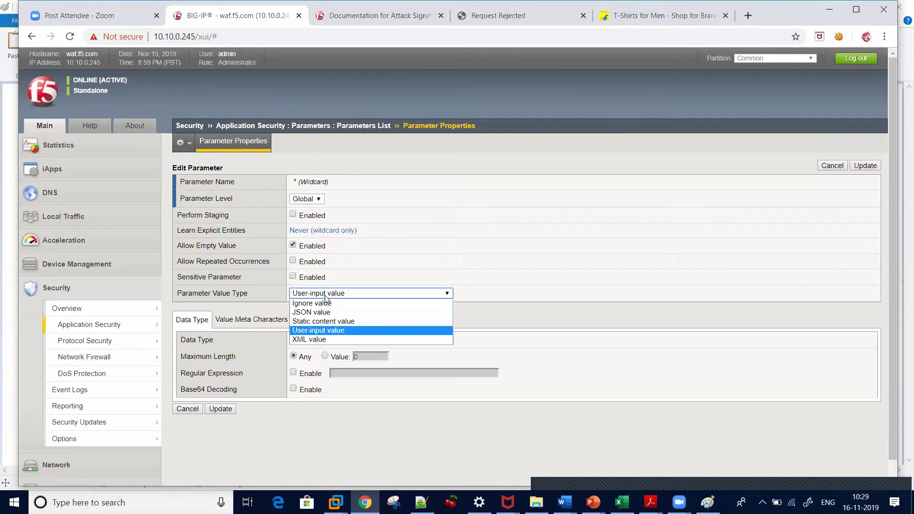
pyautogui.click(336, 321)
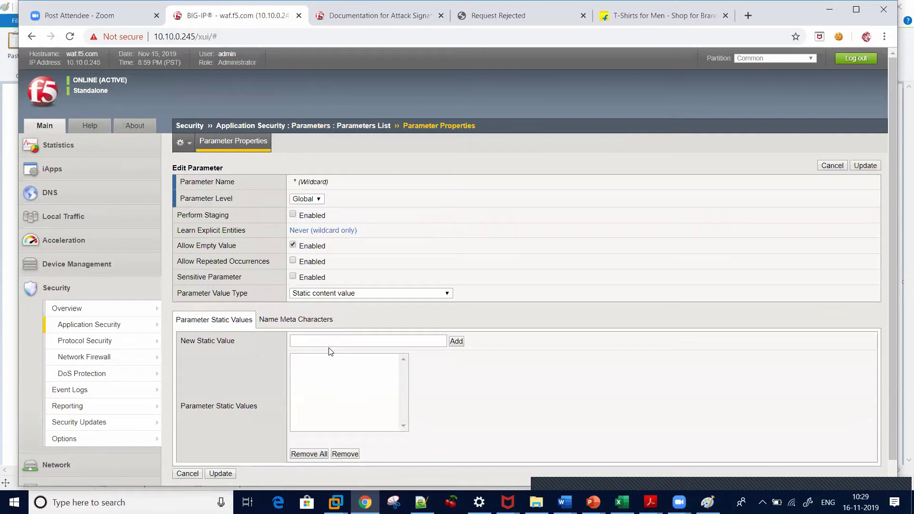
pyautogui.click(331, 341)
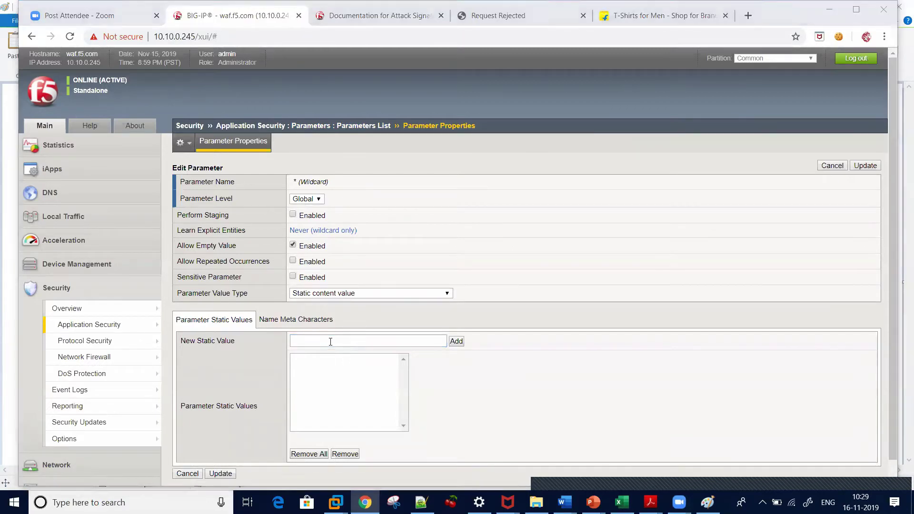
pyautogui.hotkey('alt', 'Tab')
pyautogui.hotkey('alt', 'Tab')
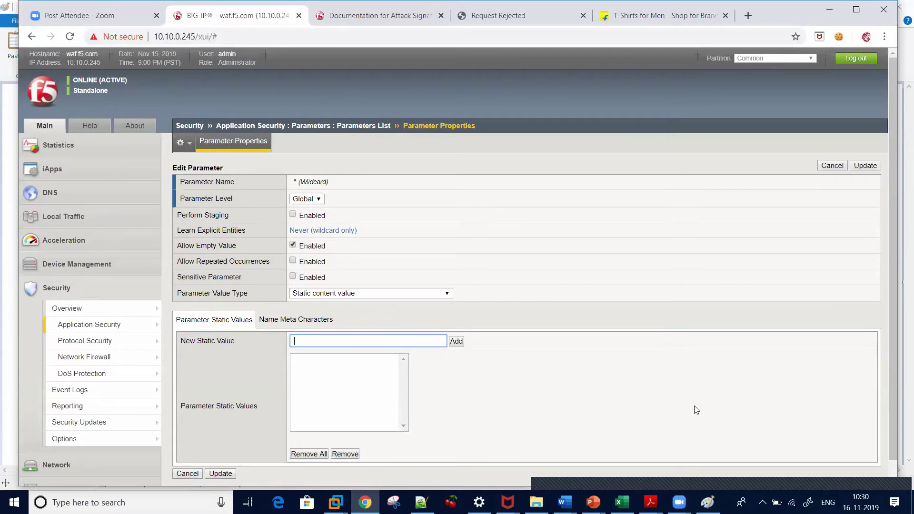
# Switch to Paint and add "Parameters are entities which are part of name=value pairs." below the Wildcard Entities note, leaving blank lines between
pyautogui.click(708, 502)
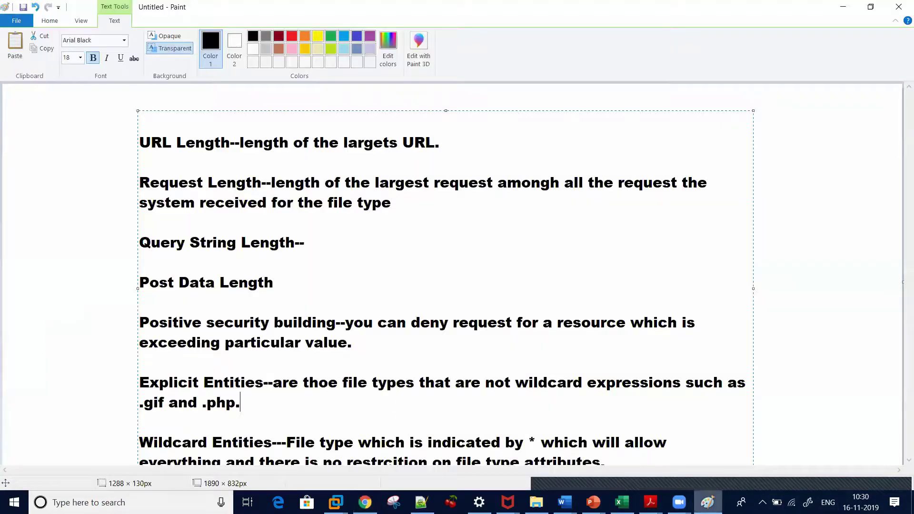
pyautogui.click(485, 382)
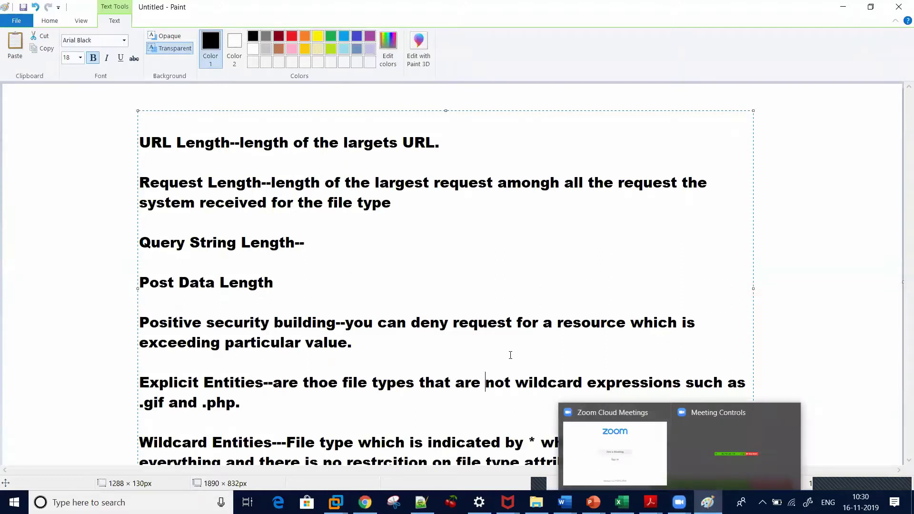
pyautogui.click(626, 460)
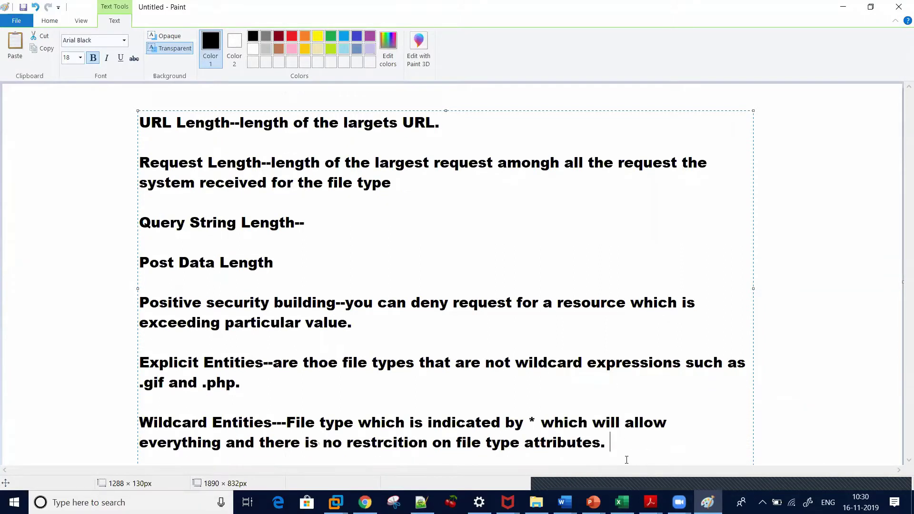
pyautogui.press('Return')
pyautogui.press('Return')
pyautogui.press('Return')
pyautogui.write('Parameters ')
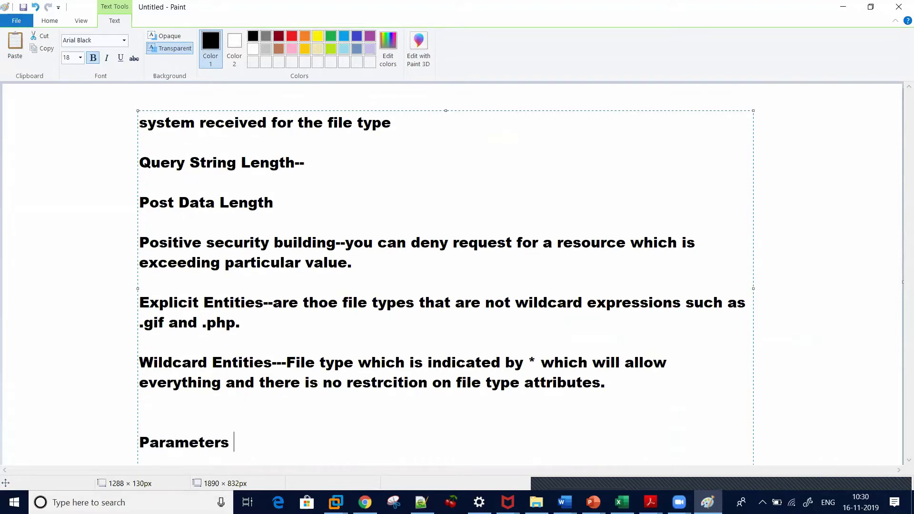
pyautogui.write('are entities whic')
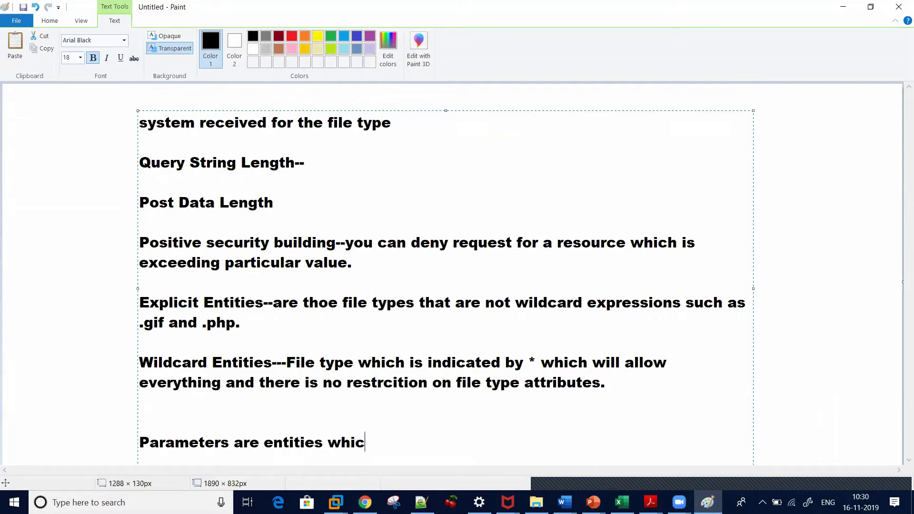
pyautogui.write('h are part of name=value pairs.')
# Add a sample OrderID name=value pair below the parameters note, separated by a blank line
pyautogui.press('Return')
pyautogui.press('Return')
pyautogui.write('OrderID=10')
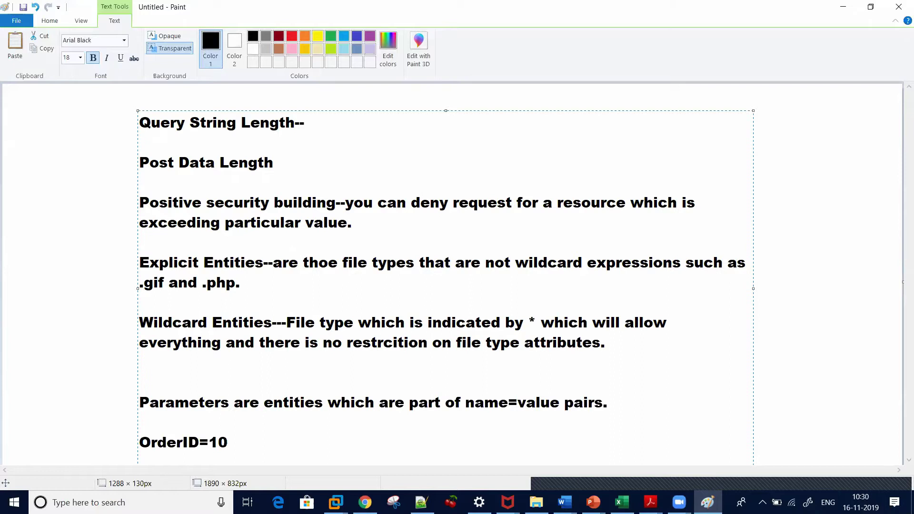
# Add blank lines below the OrderID example and switch to the BIG-IP console
pyautogui.press('Return')
pyautogui.press('Return')
pyautogui.press('Return')
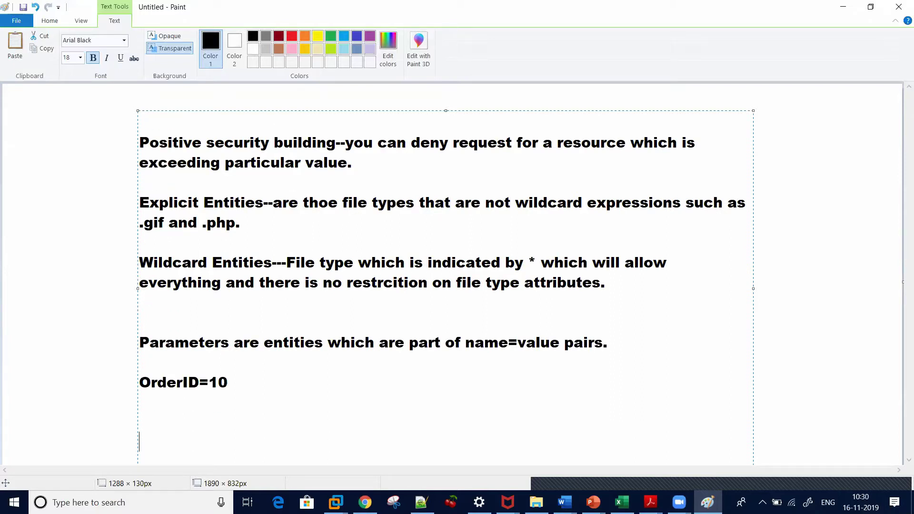
pyautogui.press('BackSpace')
pyautogui.hotkey('alt', 'Tab')
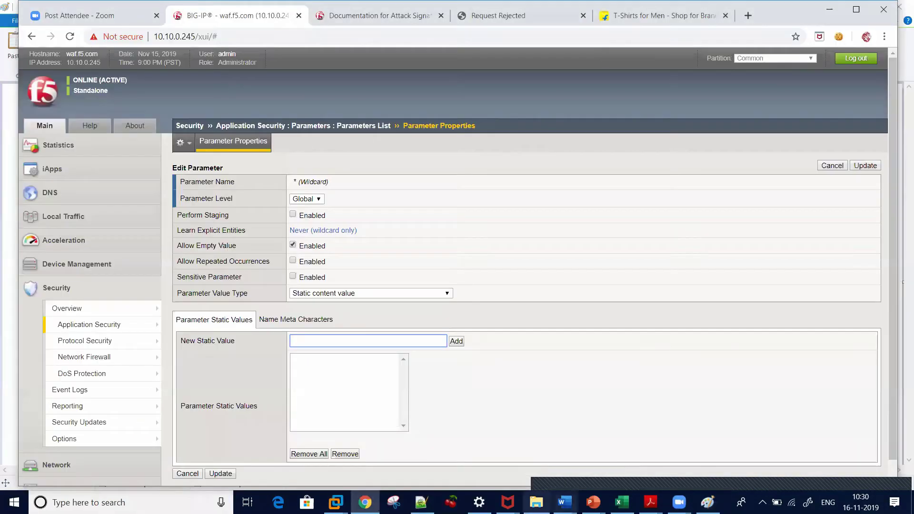
# Try the User-input value type with the Decimal data type on the wildcard parameter, and cancel the edit
pyautogui.click(317, 294)
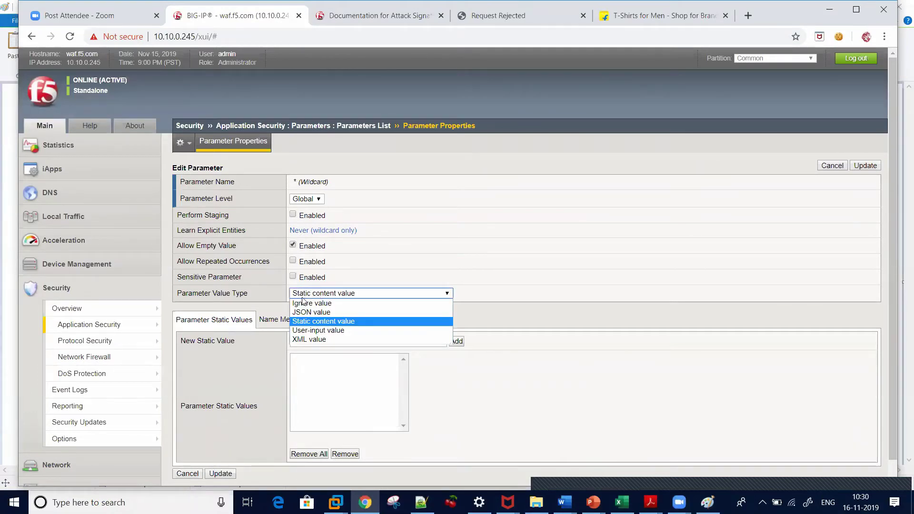
pyautogui.click(315, 330)
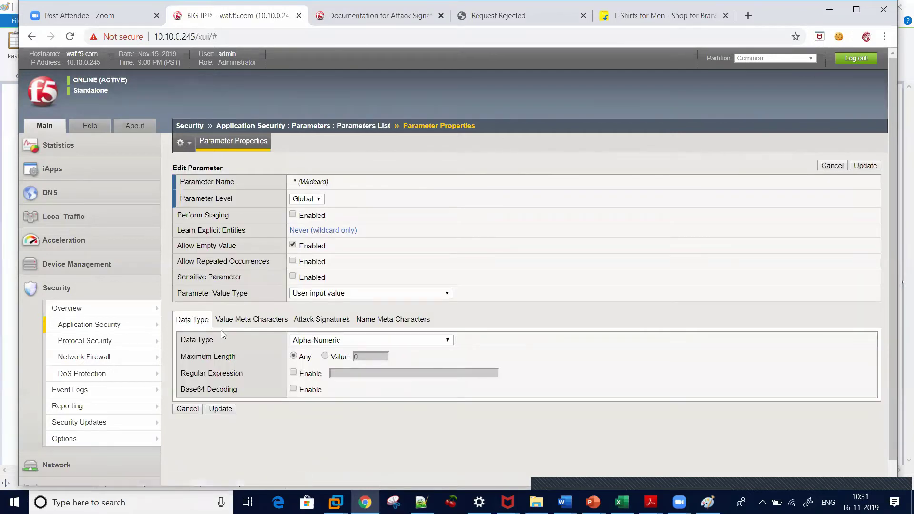
pyautogui.click(338, 356)
pyautogui.click(299, 340)
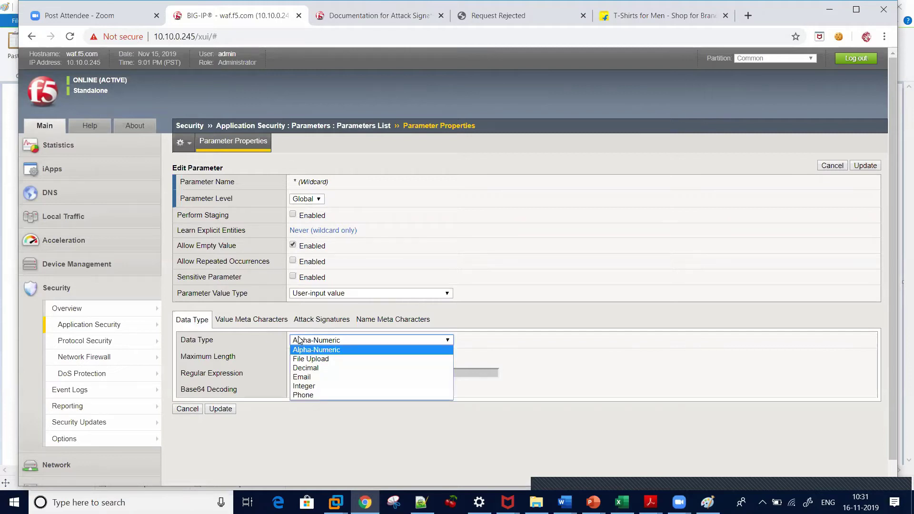
pyautogui.click(307, 370)
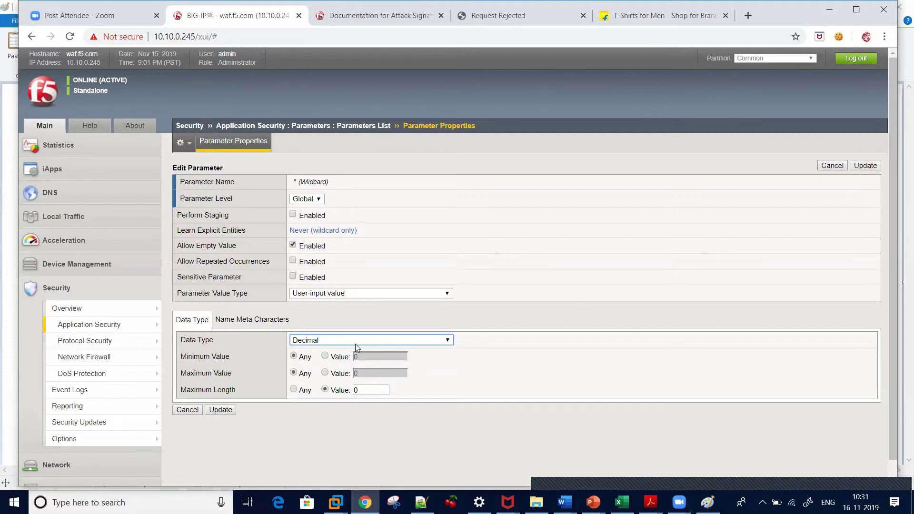
pyautogui.click(841, 168)
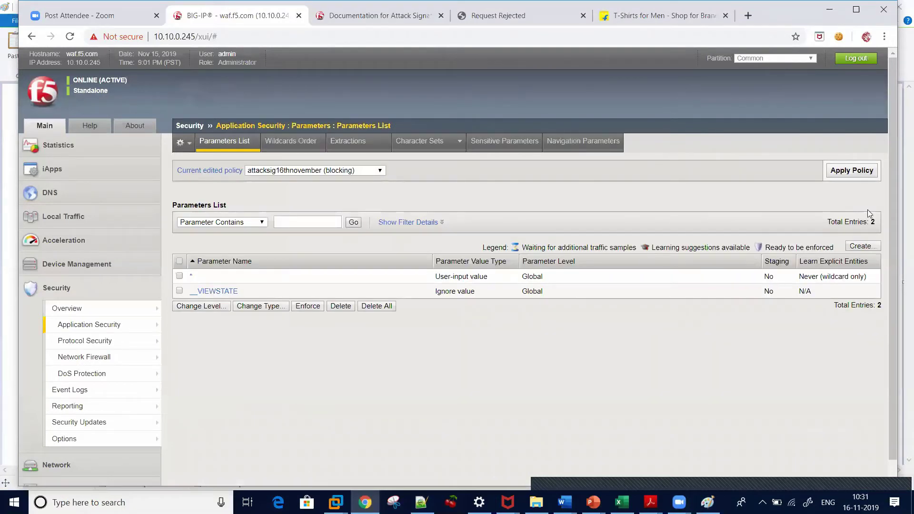
# Create an explicit global parameter named "password" with the User-input value type and the Decimal data type
pyautogui.click(862, 246)
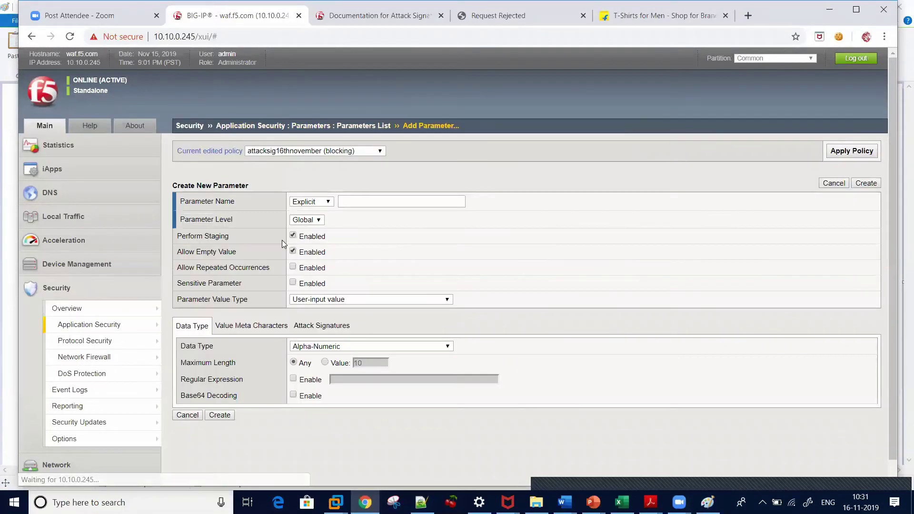
pyautogui.click(392, 203)
pyautogui.write('password')
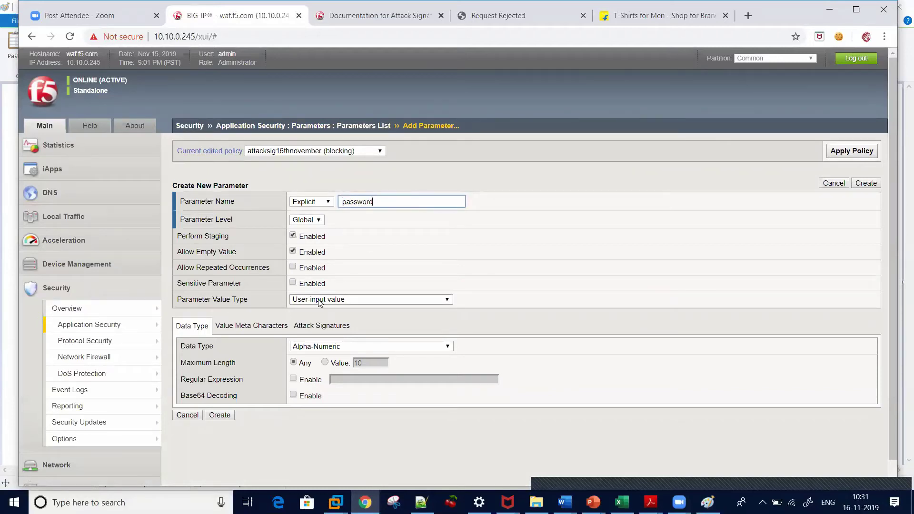
pyautogui.click(315, 348)
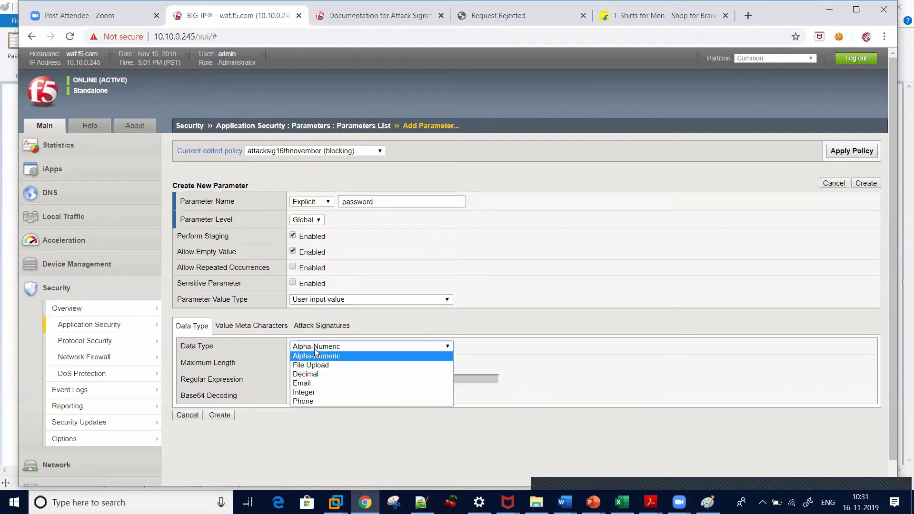
pyautogui.click(316, 374)
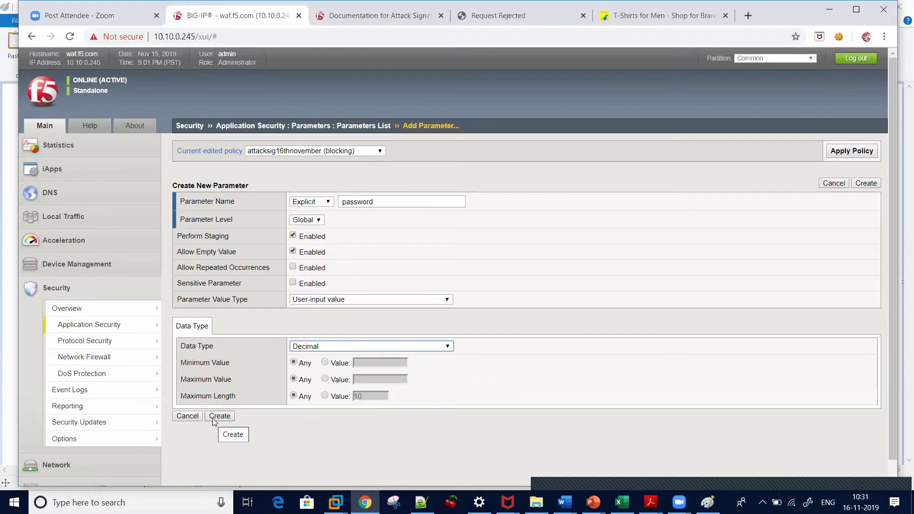
pyautogui.click(212, 418)
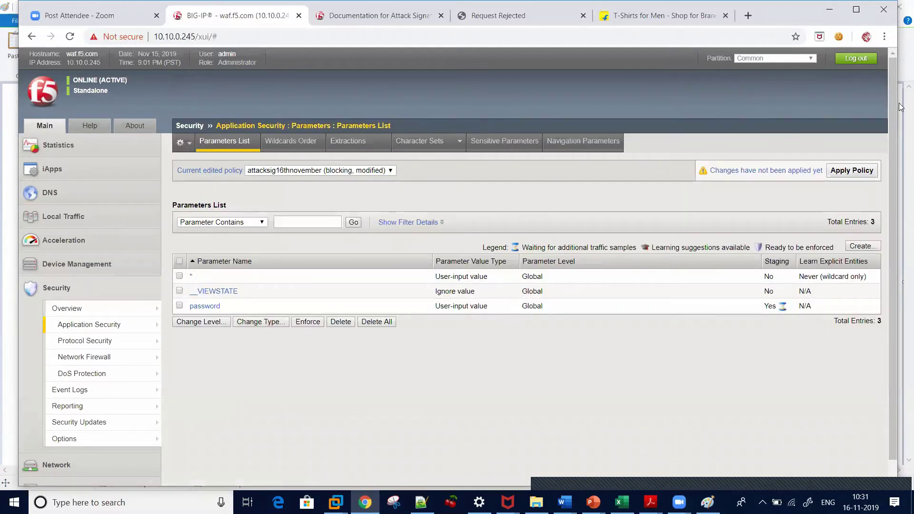
# Apply the attacksig16thnovember policy and view its validation errors in the policy history
pyautogui.click(852, 169)
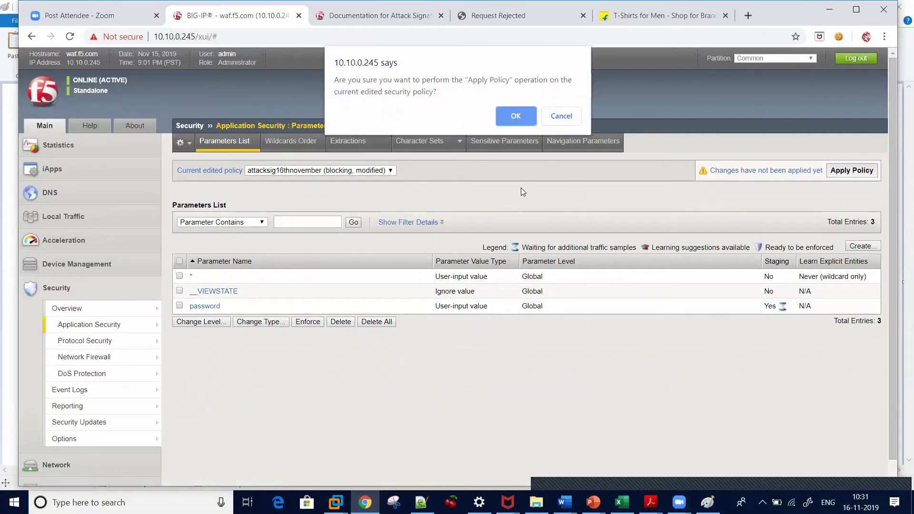
pyautogui.click(513, 123)
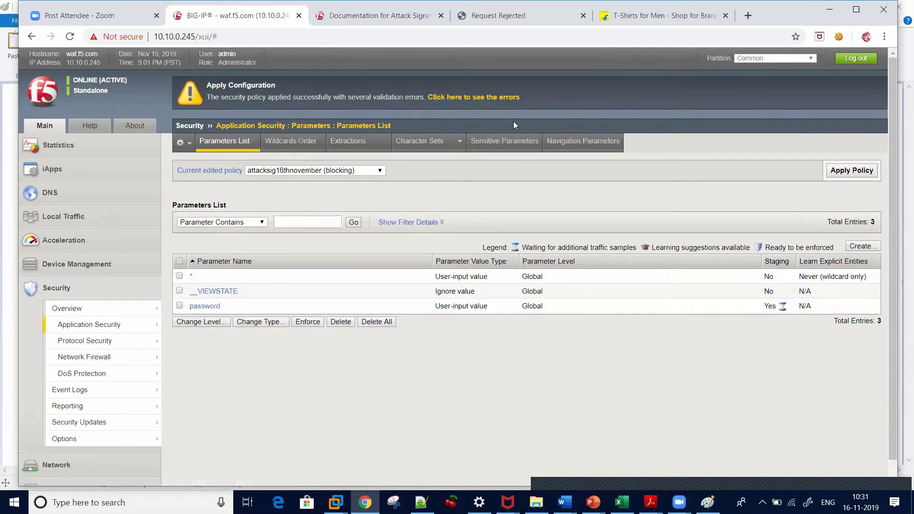
pyautogui.click(453, 98)
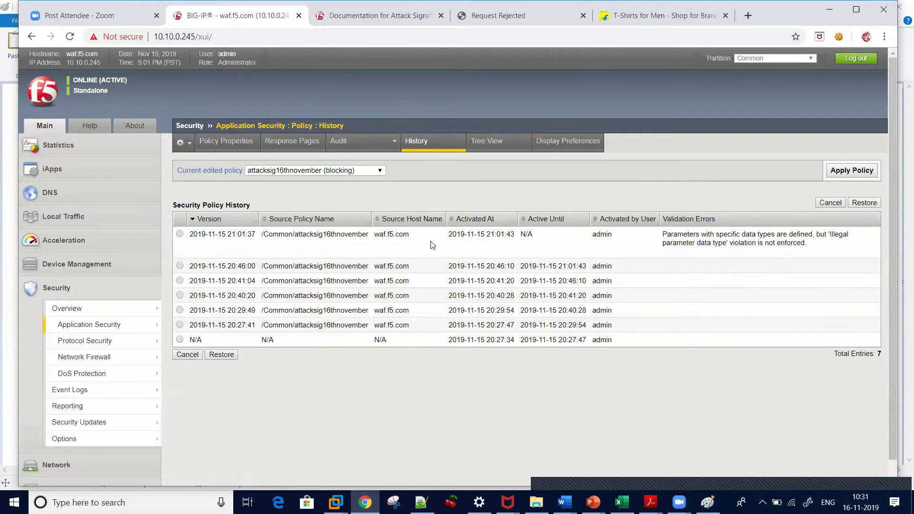
# Go to the policy's Learning and Blocking Settings and expand the Parameters section
pyautogui.moveTo(69, 328)
pyautogui.moveTo(189, 329)
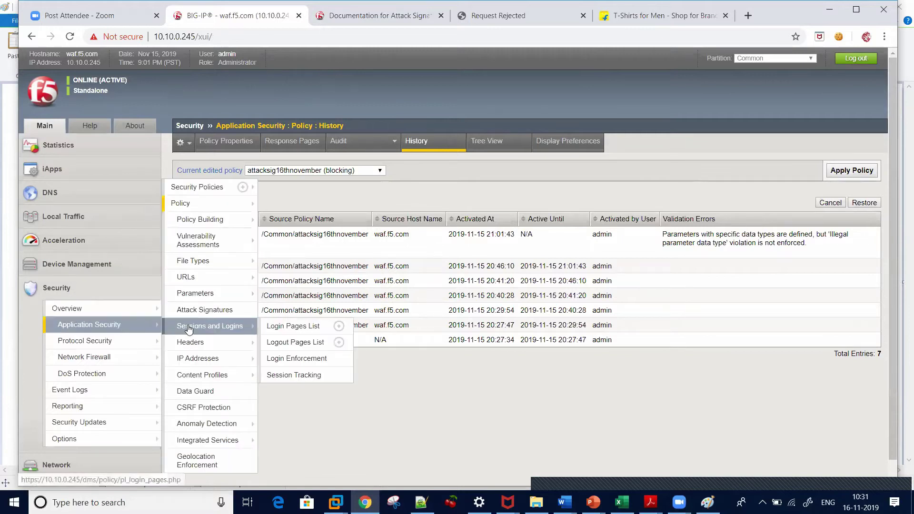
pyautogui.moveTo(215, 220)
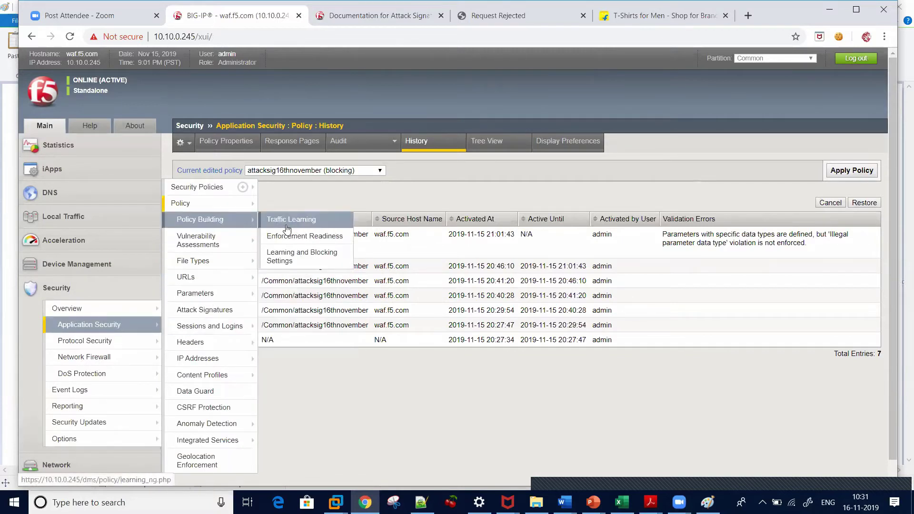
pyautogui.click(285, 262)
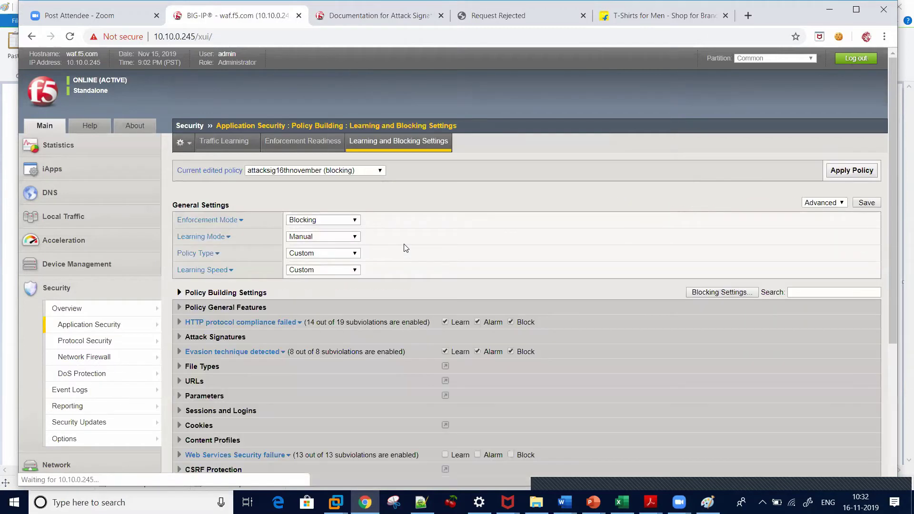
pyautogui.click(205, 395)
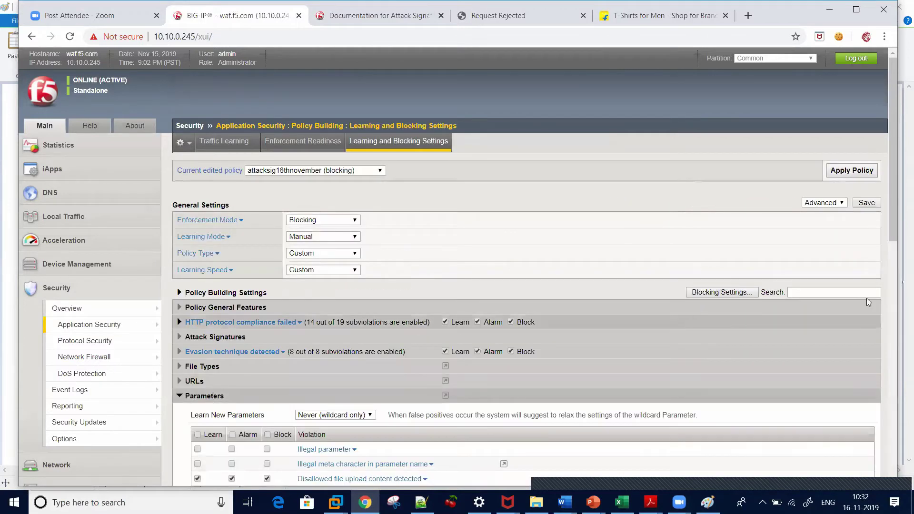
# Enable Learn, Alarm and Block for the Illegal parameter data type and Illegal parameter numeric value violations
pyautogui.moveTo(893, 246); pyautogui.dragTo(893, 259)
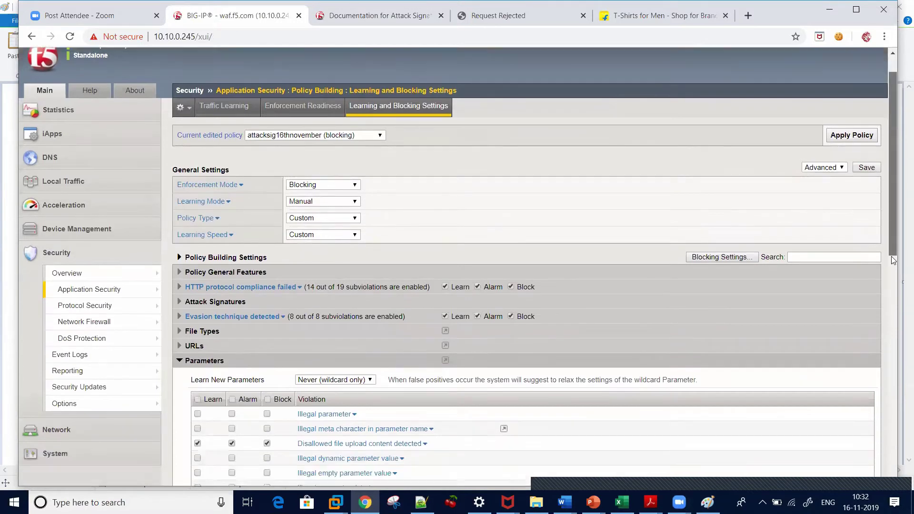
pyautogui.scroll(-3, 341, 365)
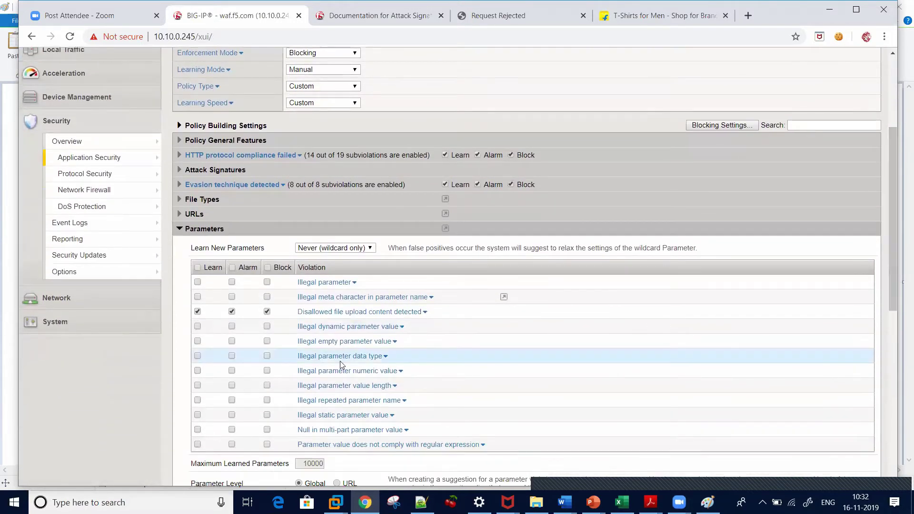
pyautogui.click(198, 355)
pyautogui.click(232, 355)
pyautogui.click(267, 355)
pyautogui.moveTo(356, 352)
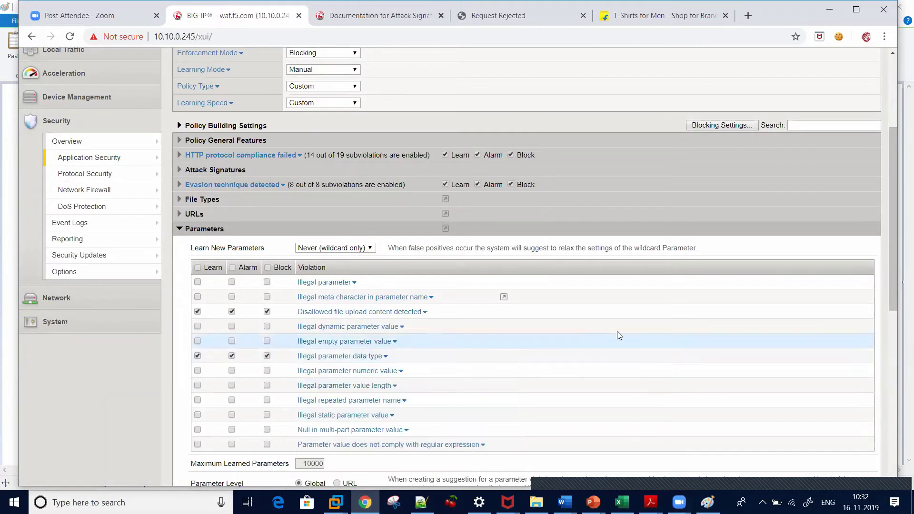
pyautogui.moveTo(895, 263); pyautogui.dragTo(891, 284)
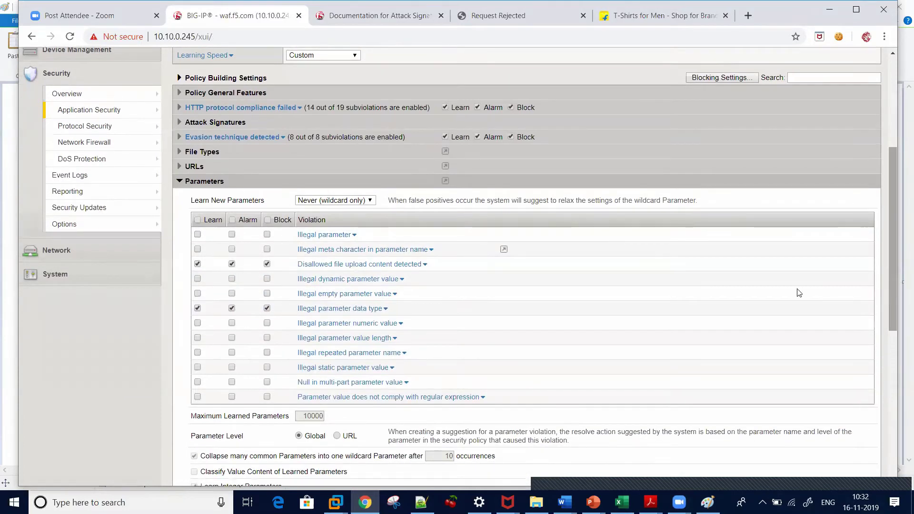
pyautogui.click(198, 323)
pyautogui.click(232, 323)
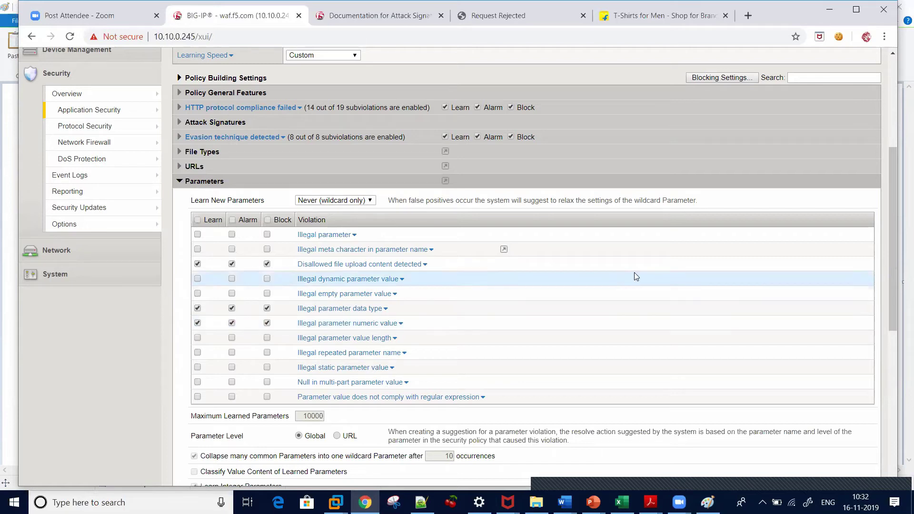
# Save the learning and blocking settings and apply the security policy
pyautogui.moveTo(889, 248); pyautogui.dragTo(889, 394)
pyautogui.click(187, 464)
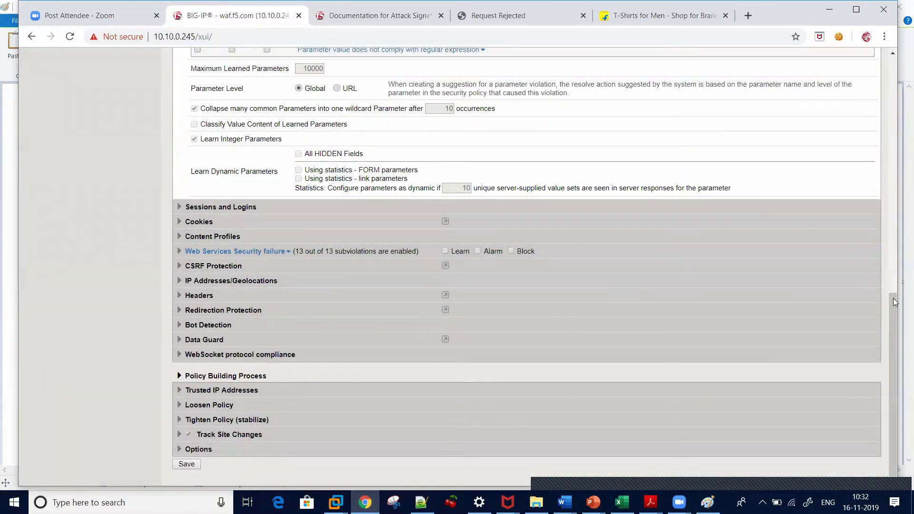
pyautogui.moveTo(894, 313); pyautogui.dragTo(893, 86)
pyautogui.click(854, 155)
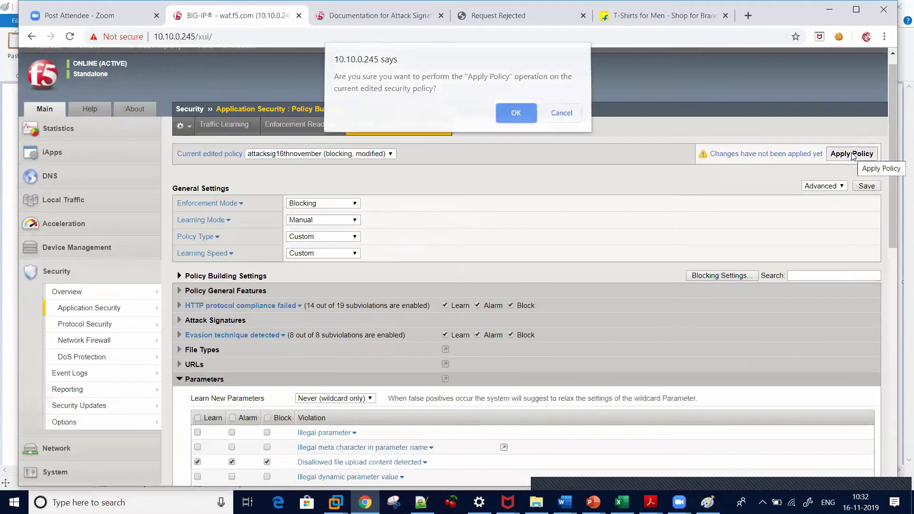
pyautogui.click(516, 118)
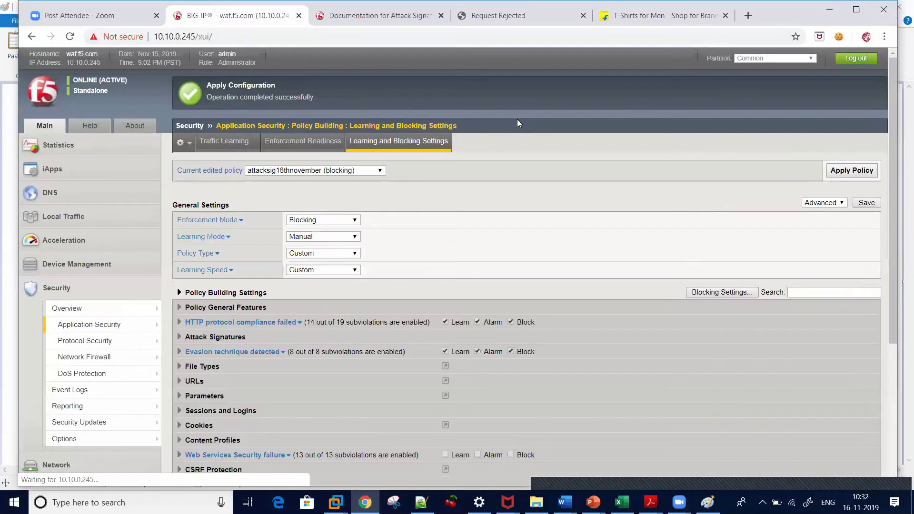
# Return from the rejected request page to the auction site's home page and place the cursor in the login's Password field
pyautogui.click(468, 22)
pyautogui.click(37, 110)
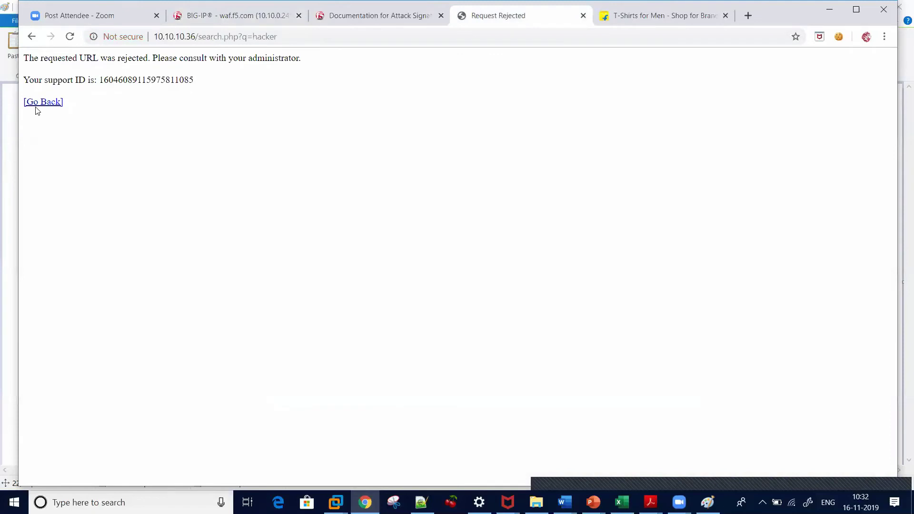
pyautogui.click(37, 103)
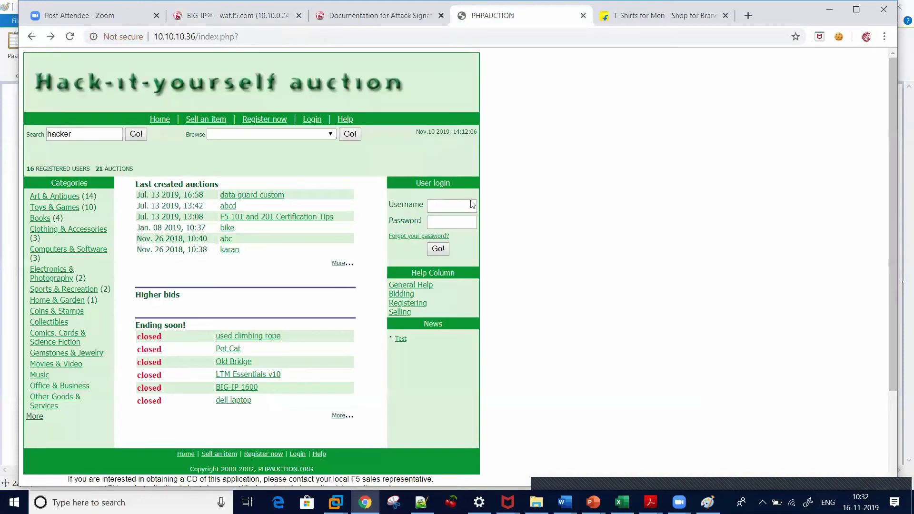
pyautogui.click(452, 225)
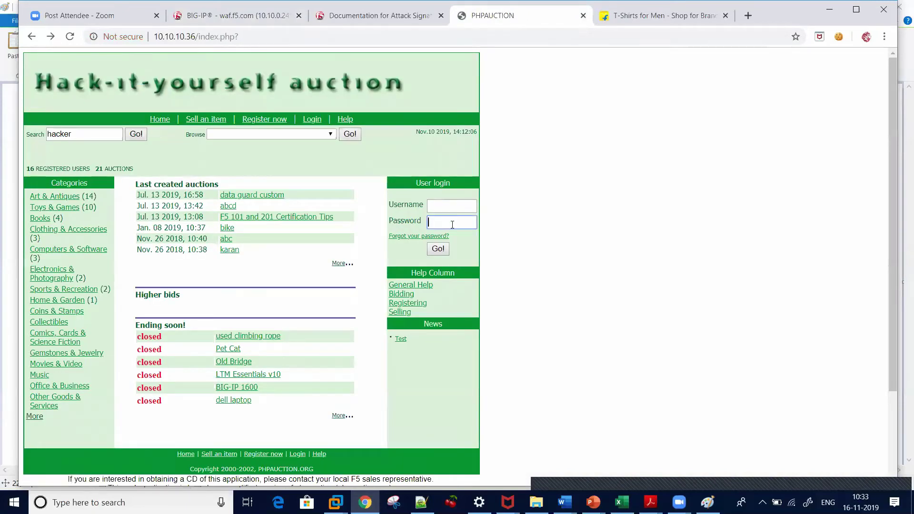
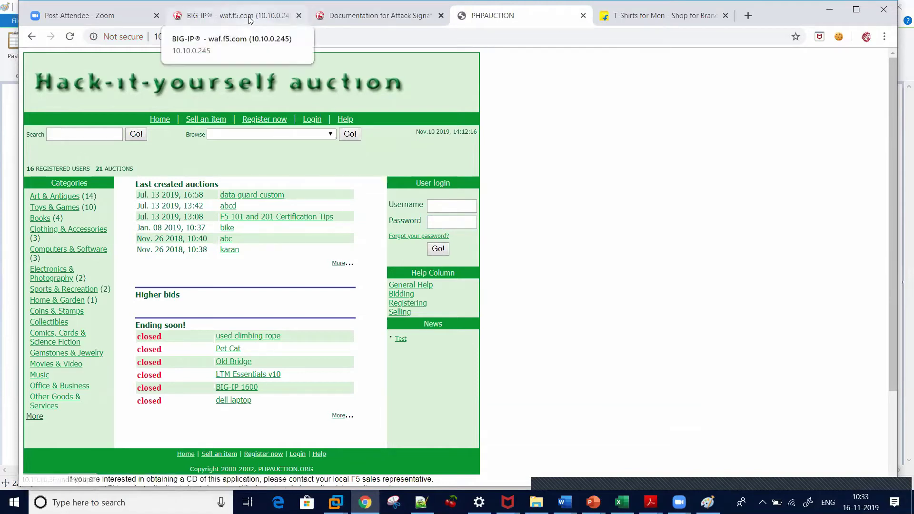
# Go back to the BIG-IP console, open the application requests event log and view the details of the /search.php request
pyautogui.click(234, 15)
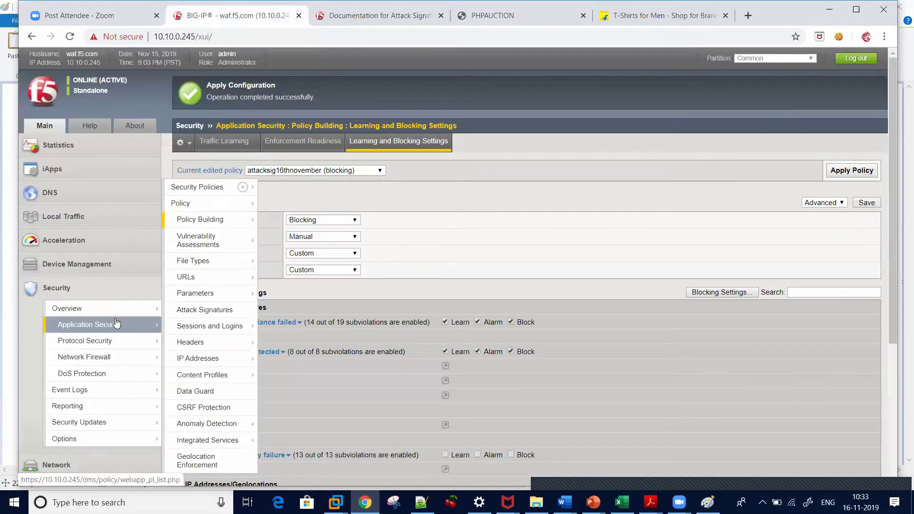
pyautogui.moveTo(118, 342)
pyautogui.moveTo(119, 392)
pyautogui.moveTo(183, 395)
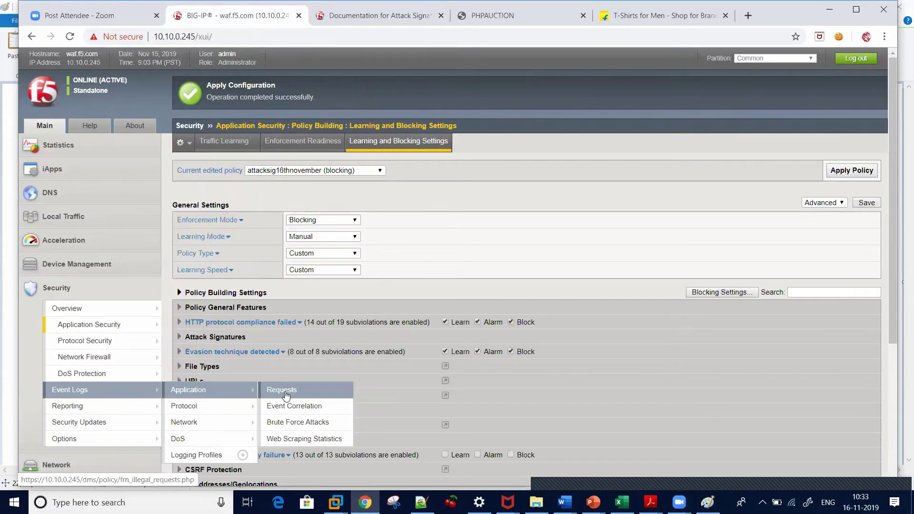
pyautogui.click(283, 389)
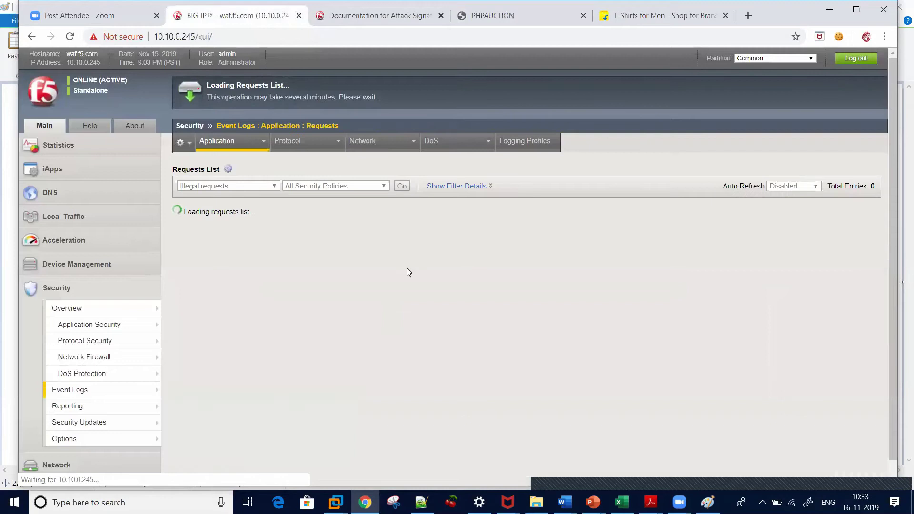
pyautogui.click(362, 240)
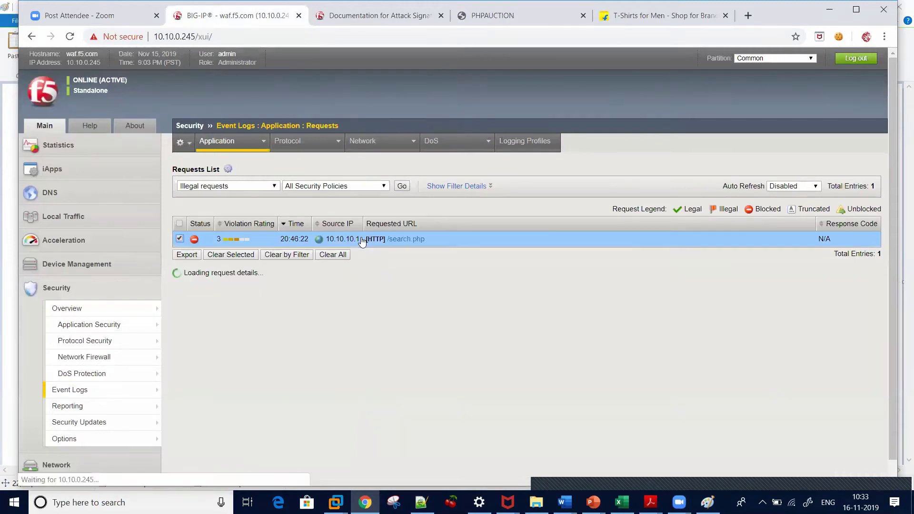
# Filter the application requests log to All Requests and view the details of the 21:03:05 /login.php request
pyautogui.click(264, 189)
pyautogui.click(241, 196)
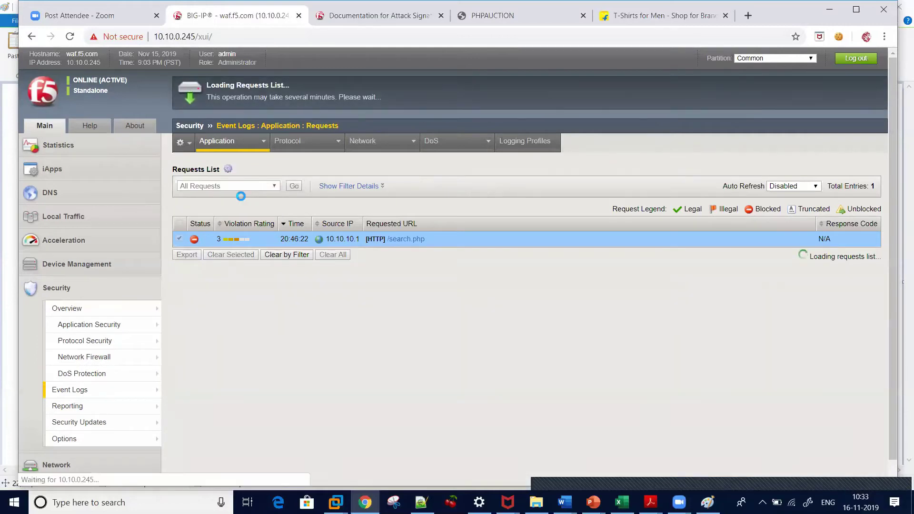
pyautogui.click(233, 284)
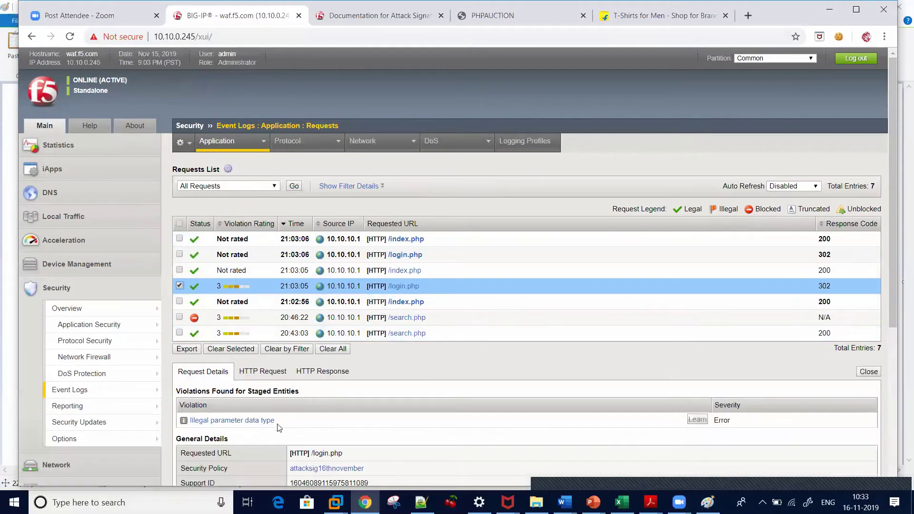
# Examine the request's Illegal parameter data type violation details, including the parameter value and expected data type, and close them
pyautogui.moveTo(895, 251); pyautogui.dragTo(895, 326)
pyautogui.click(253, 296)
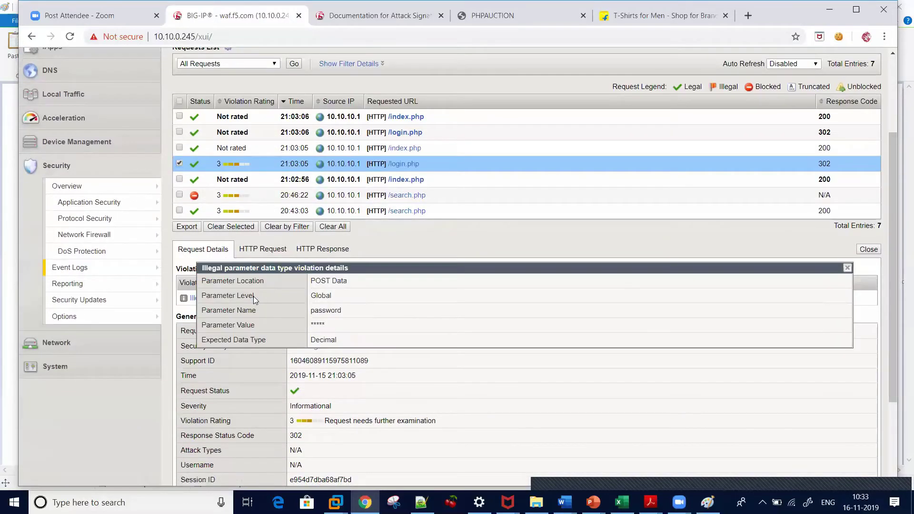
pyautogui.doubleClick(330, 343)
pyautogui.click(320, 325)
pyautogui.click(847, 268)
# Open Traffic Learning for policy building and view the Illegal redirection attempt suggestion
pyautogui.moveTo(116, 189)
pyautogui.moveTo(95, 202)
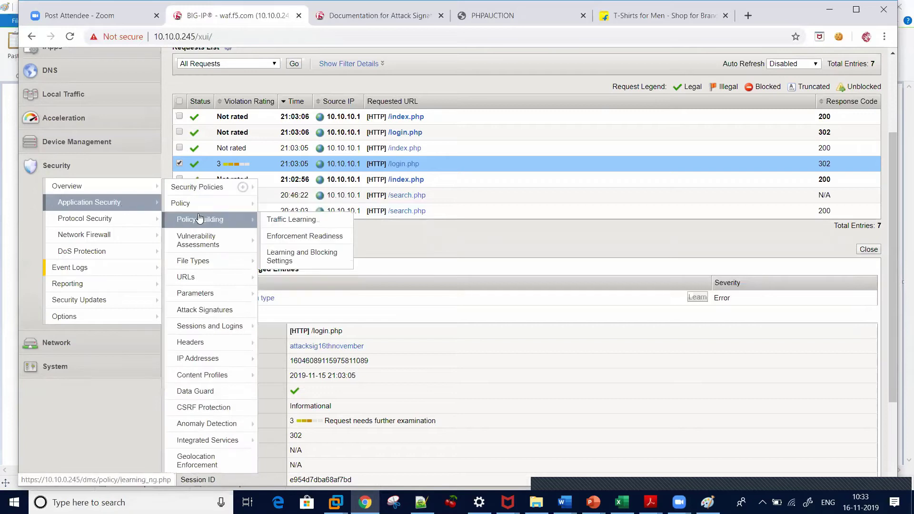
pyautogui.moveTo(221, 221)
pyautogui.click(302, 222)
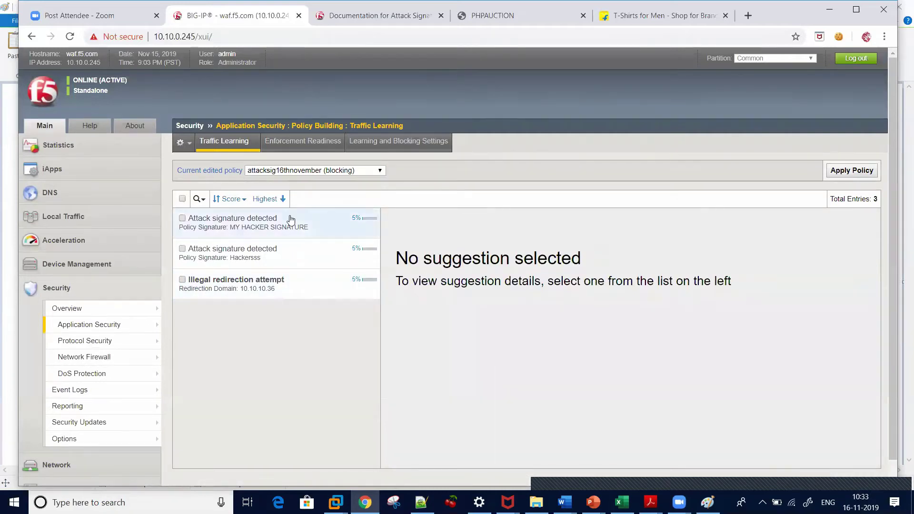
pyautogui.moveTo(142, 356)
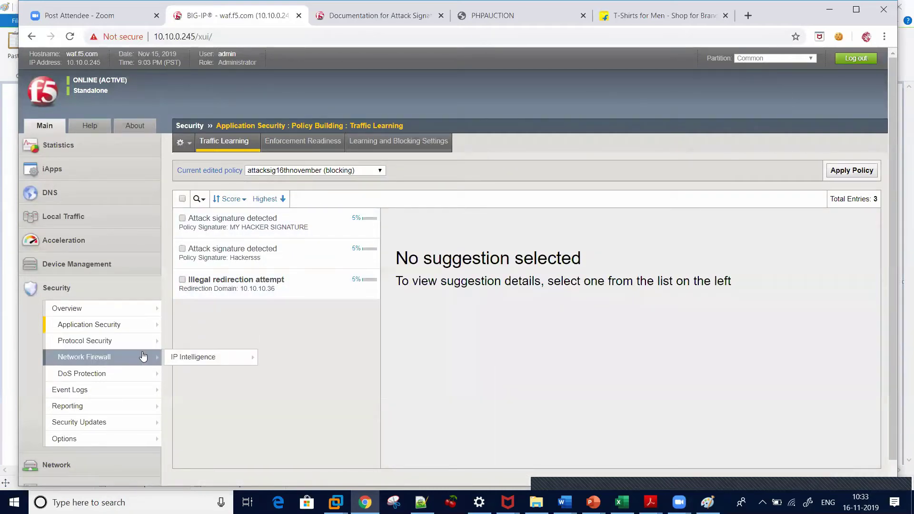
pyautogui.click(224, 284)
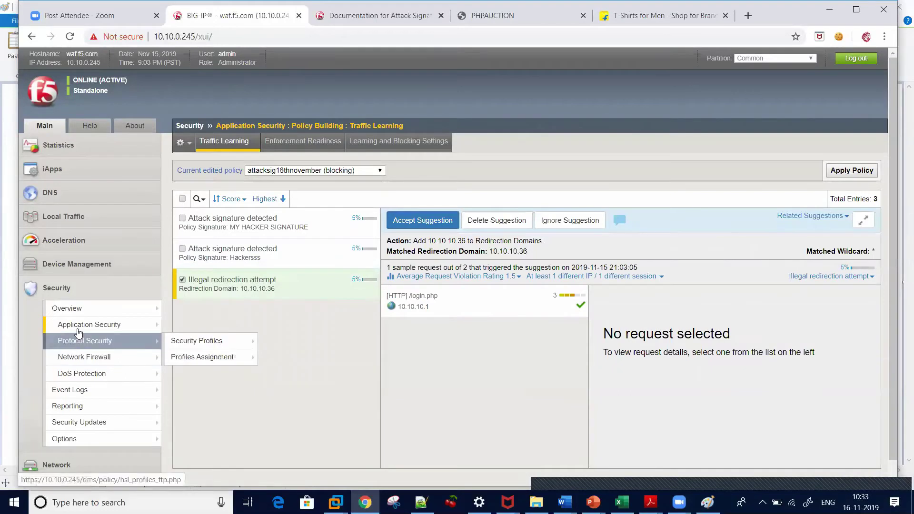
# Open the list of active application security policies
pyautogui.moveTo(95, 324)
pyautogui.moveTo(217, 220)
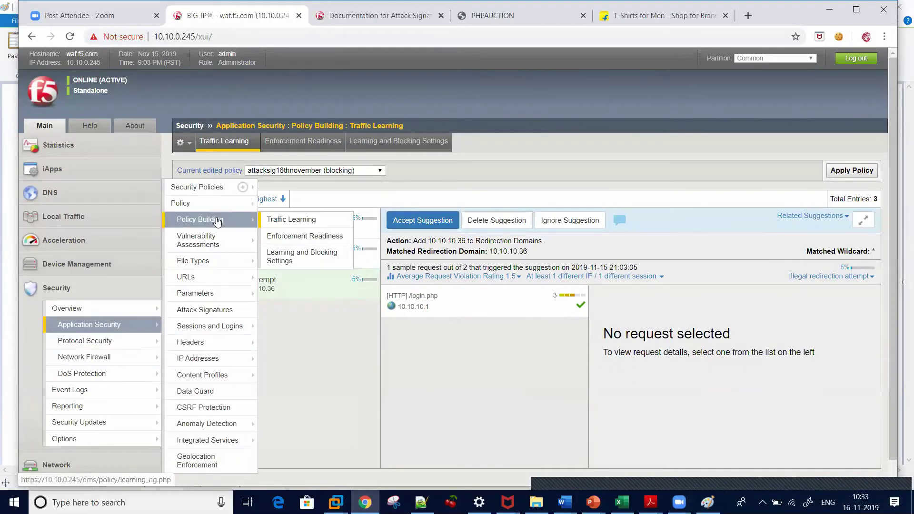
pyautogui.click(207, 192)
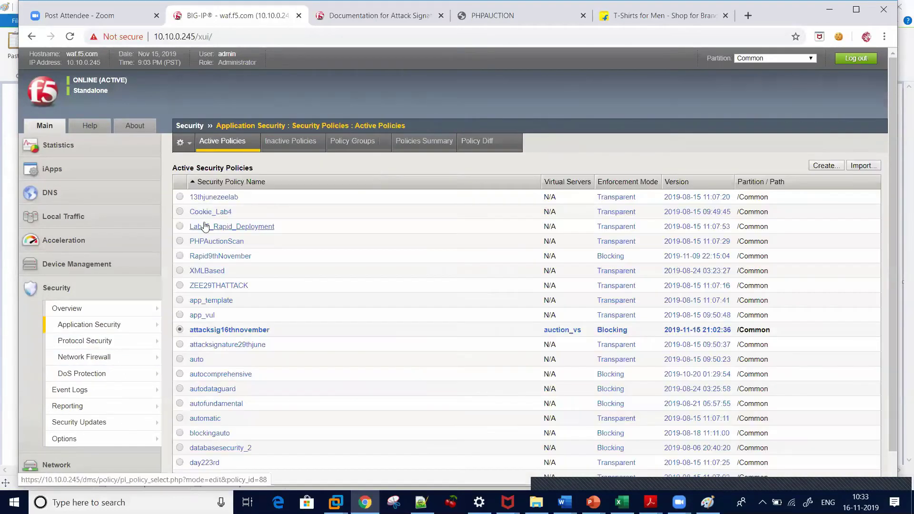
# Open the policy's Learning and Blocking Settings and look through its sections, glancing at the auction site in between
pyautogui.moveTo(104, 334)
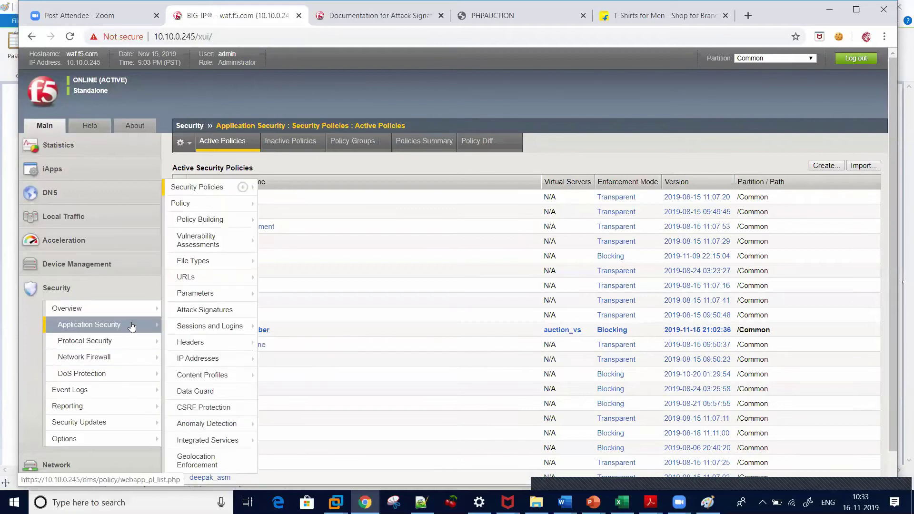
pyautogui.moveTo(156, 324)
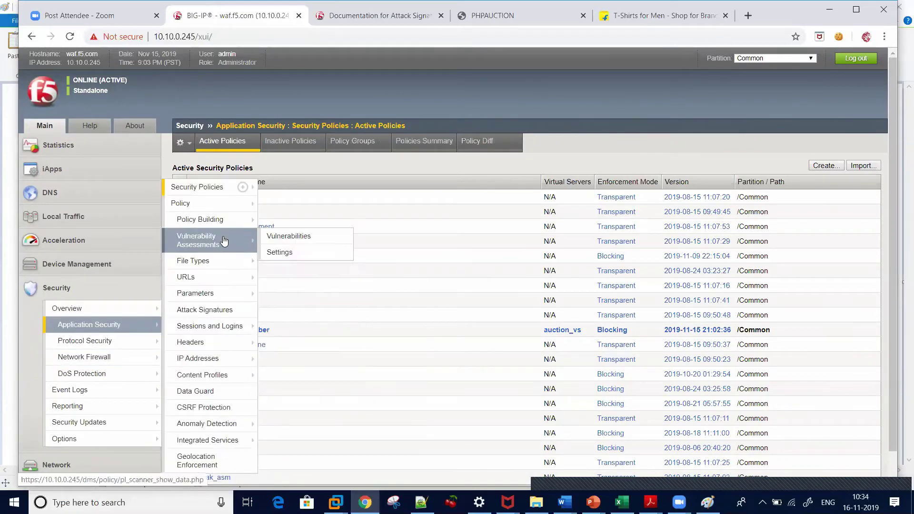
pyautogui.moveTo(221, 224)
pyautogui.click(278, 263)
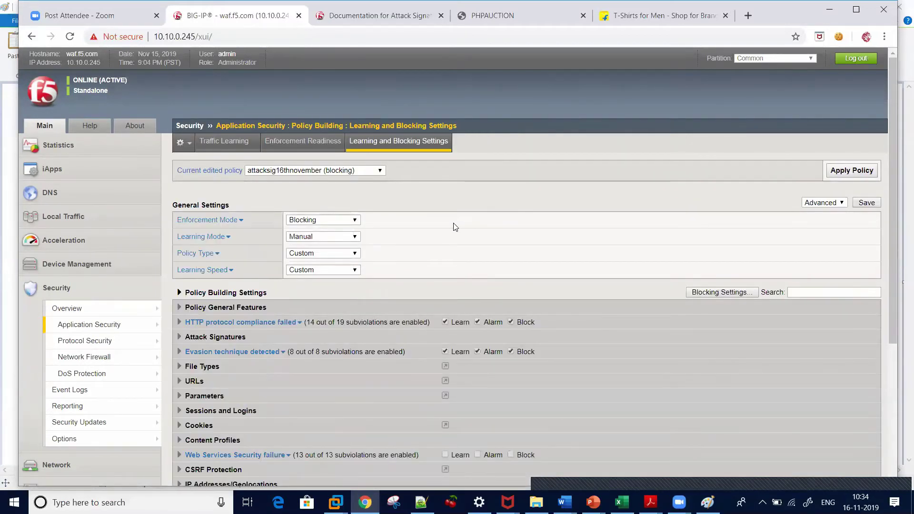
pyautogui.click(522, 18)
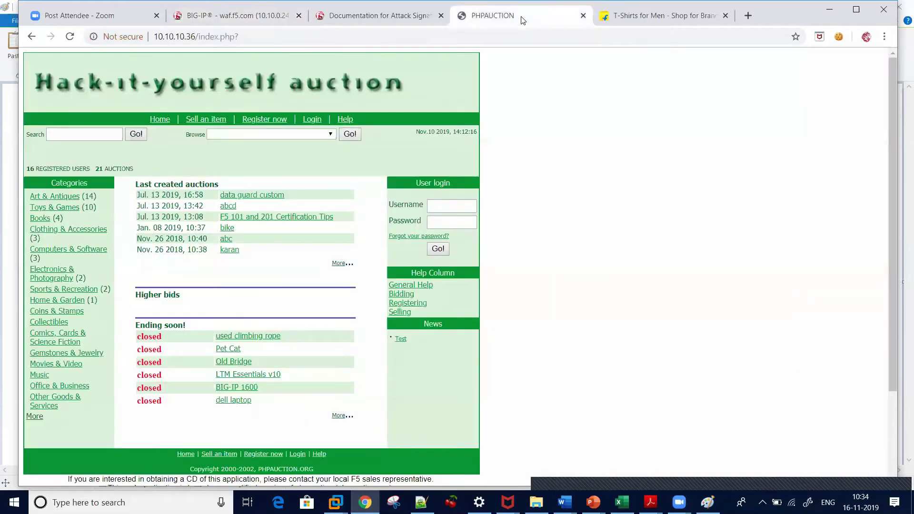
pyautogui.click(237, 16)
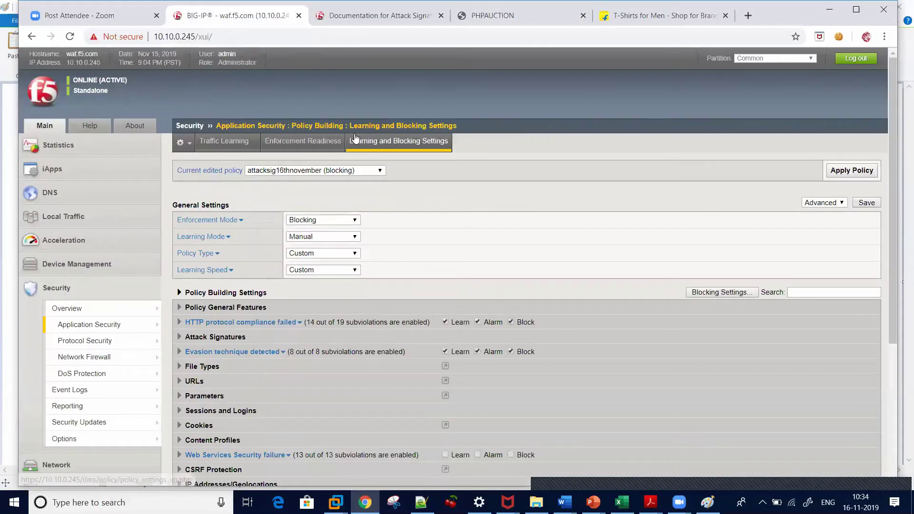
pyautogui.moveTo(895, 206); pyautogui.dragTo(896, 315)
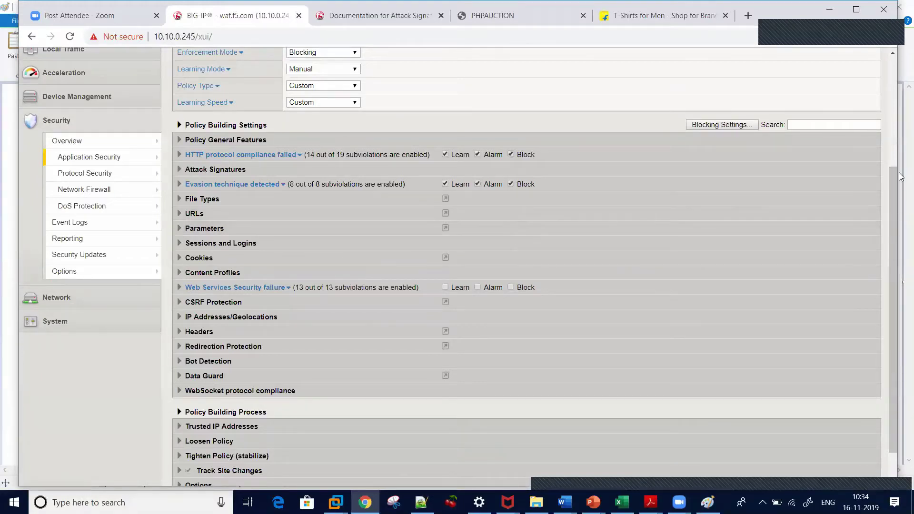
pyautogui.moveTo(900, 176); pyautogui.dragTo(900, 88)
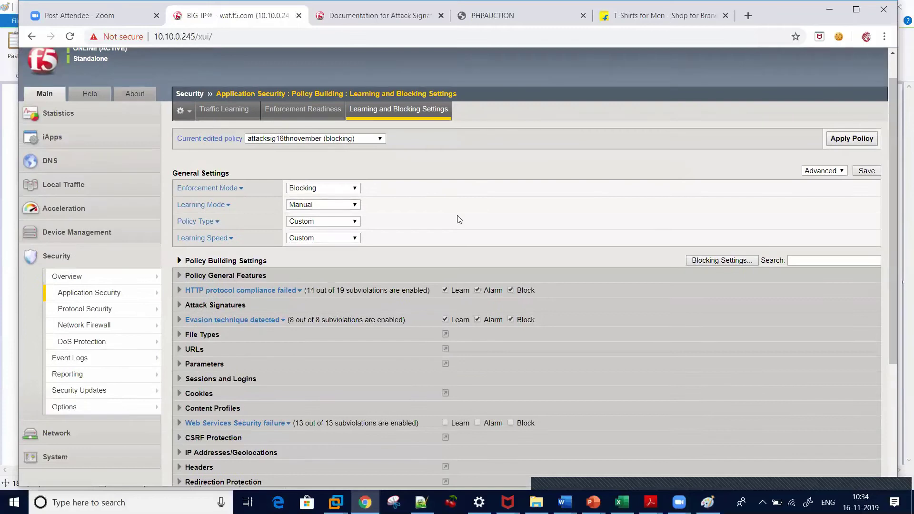
# Check the properties of the password parameter and go back to the Learning and Blocking Settings
pyautogui.click(198, 294)
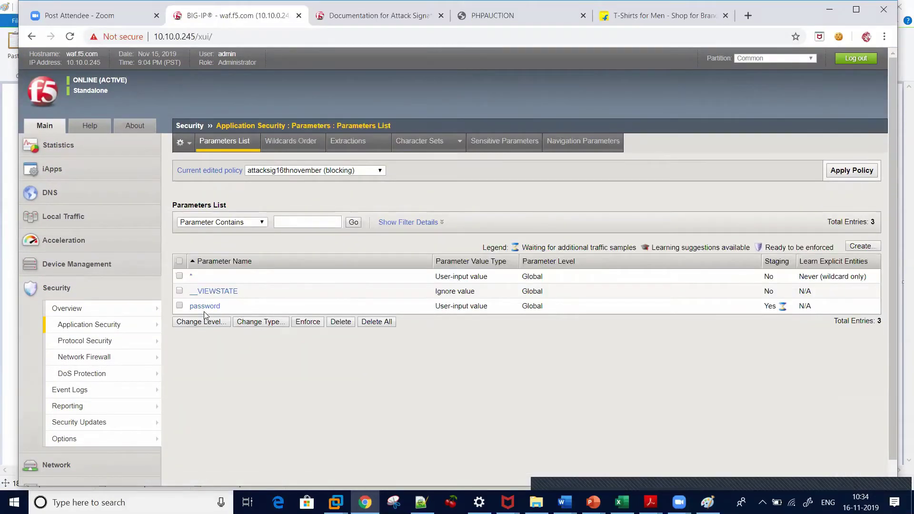
pyautogui.click(205, 306)
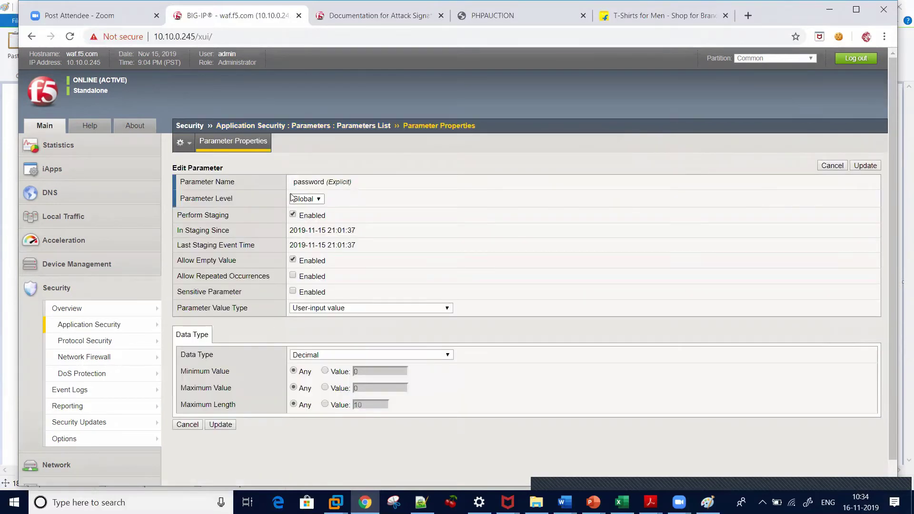
pyautogui.moveTo(123, 324)
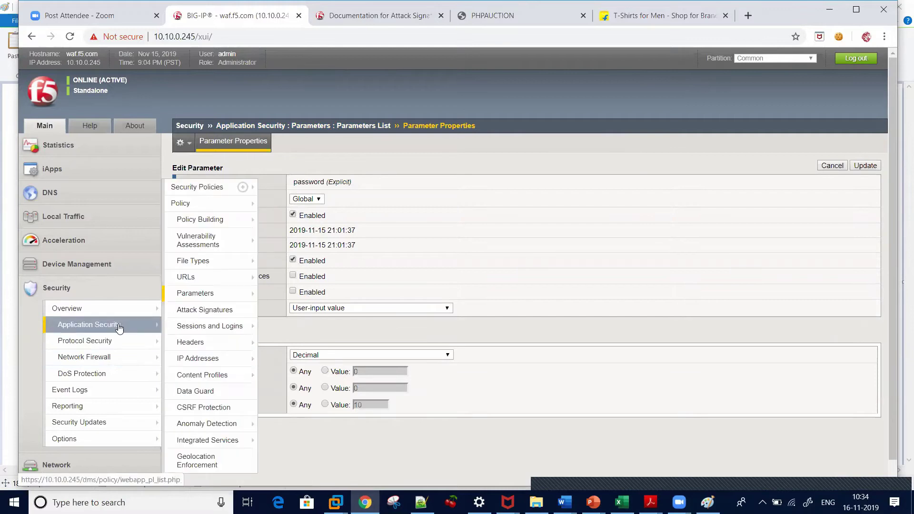
pyautogui.moveTo(198, 223)
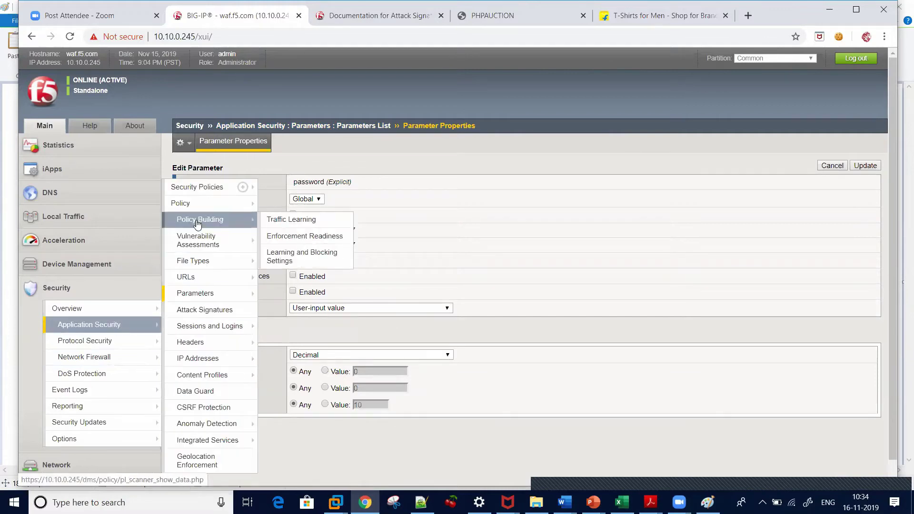
pyautogui.click(280, 255)
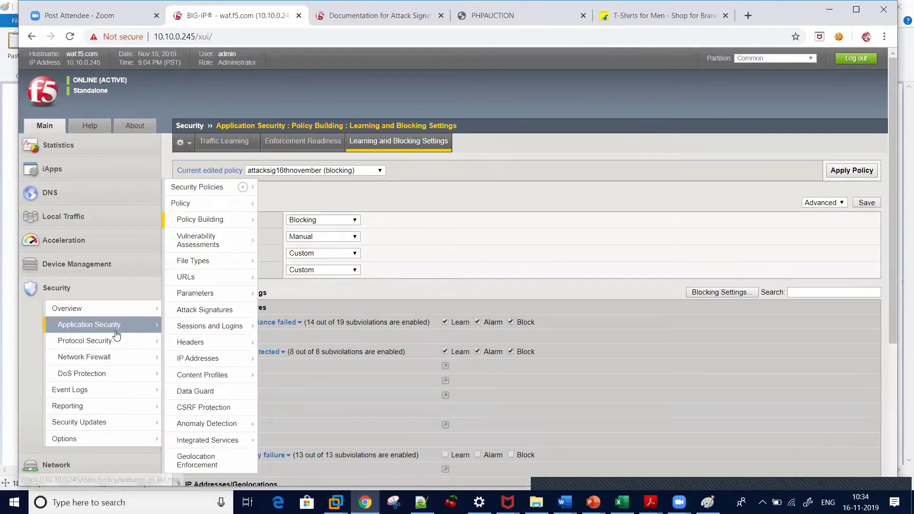
# Disable Perform Staging for the password parameter, update it and apply the security policy
pyautogui.moveTo(148, 324)
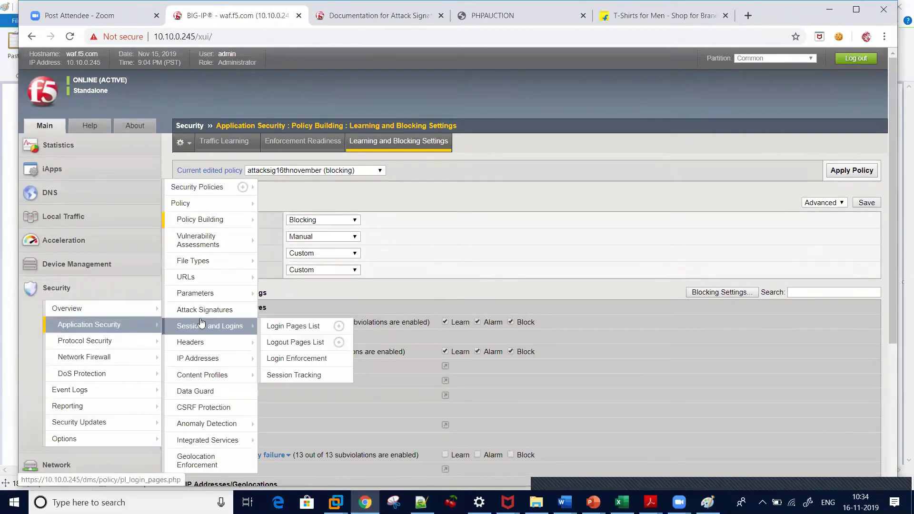
pyautogui.click(205, 295)
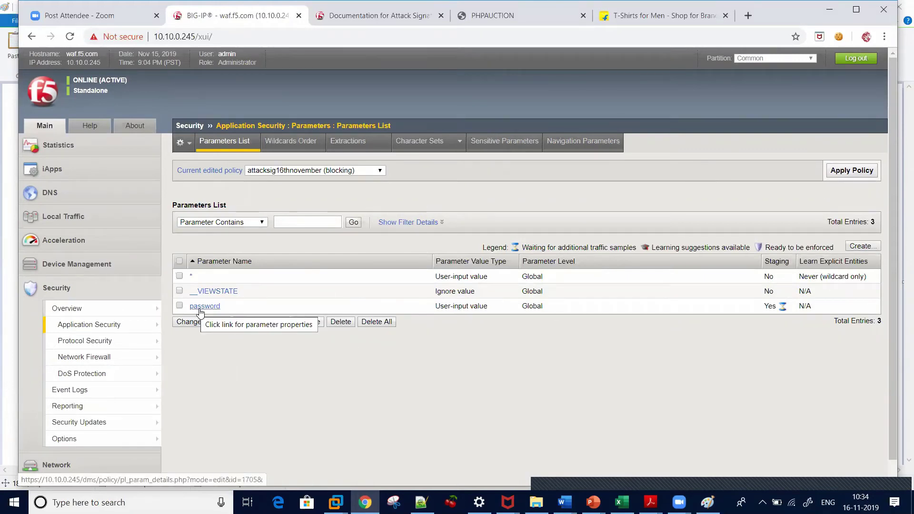
pyautogui.click(200, 309)
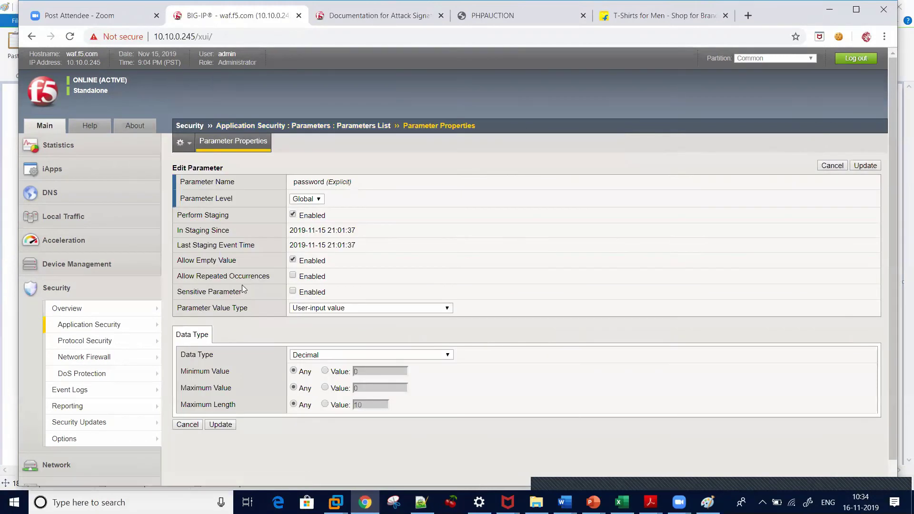
pyautogui.click(293, 215)
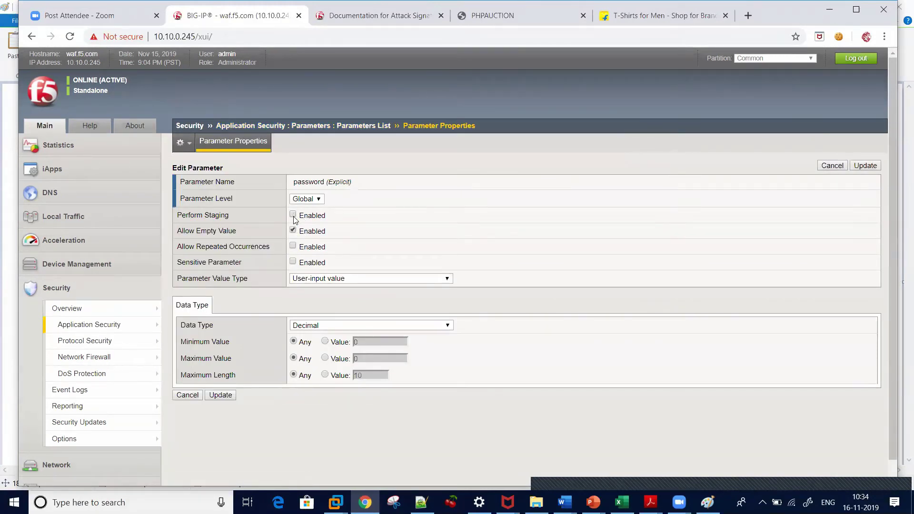
pyautogui.click(217, 396)
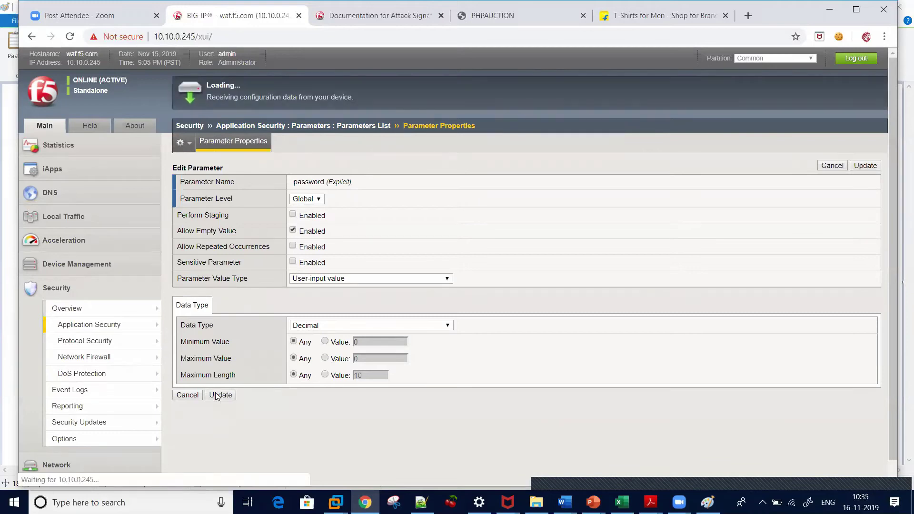
pyautogui.click(877, 174)
pyautogui.click(517, 115)
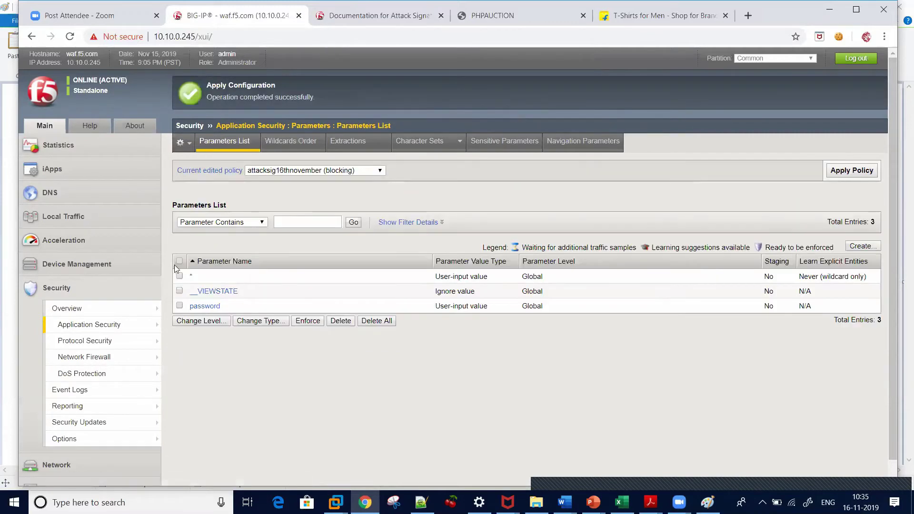
# Review the Learn, Alarm and Block options of the Parameters violations in the Learning and Blocking Settings
pyautogui.moveTo(73, 328)
pyautogui.moveTo(224, 220)
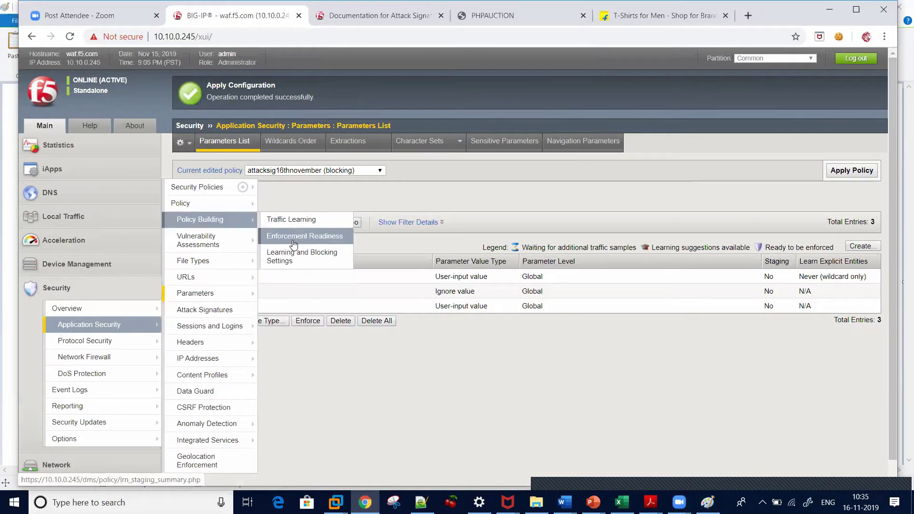
pyautogui.click(293, 259)
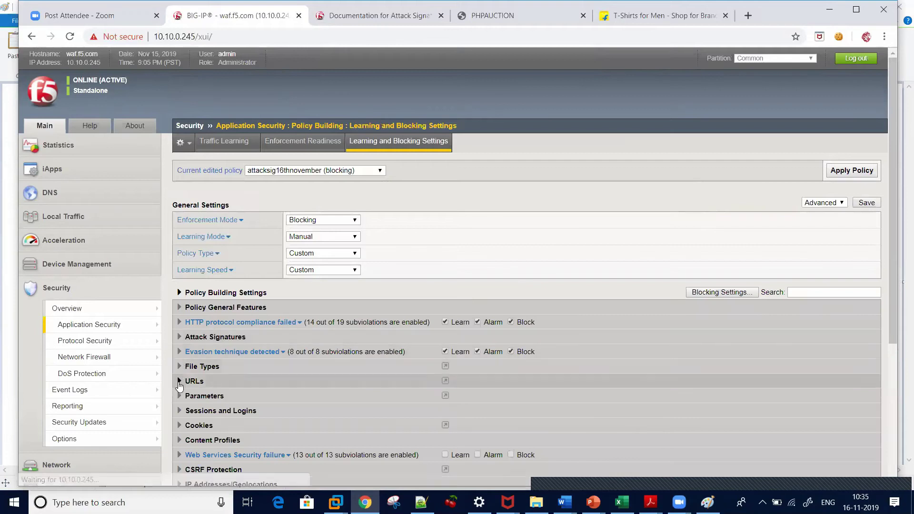
pyautogui.click(179, 400)
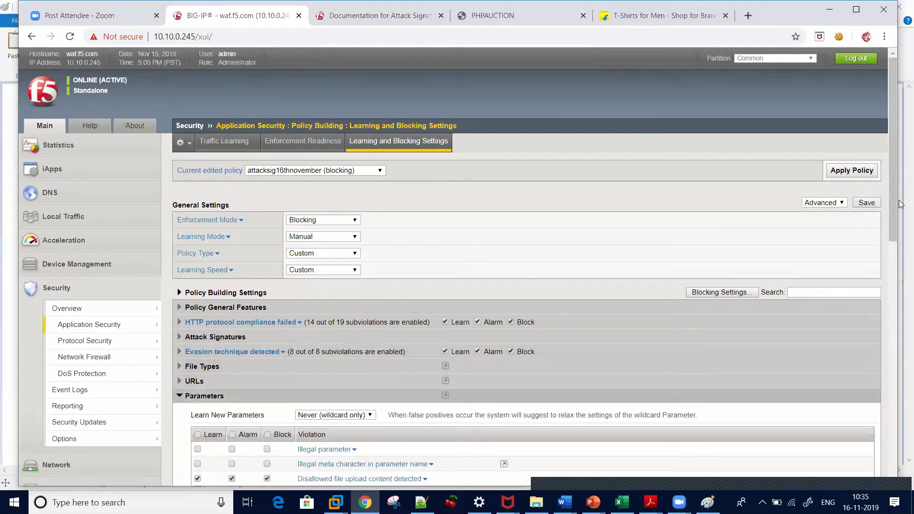
pyautogui.moveTo(892, 201); pyautogui.dragTo(884, 284)
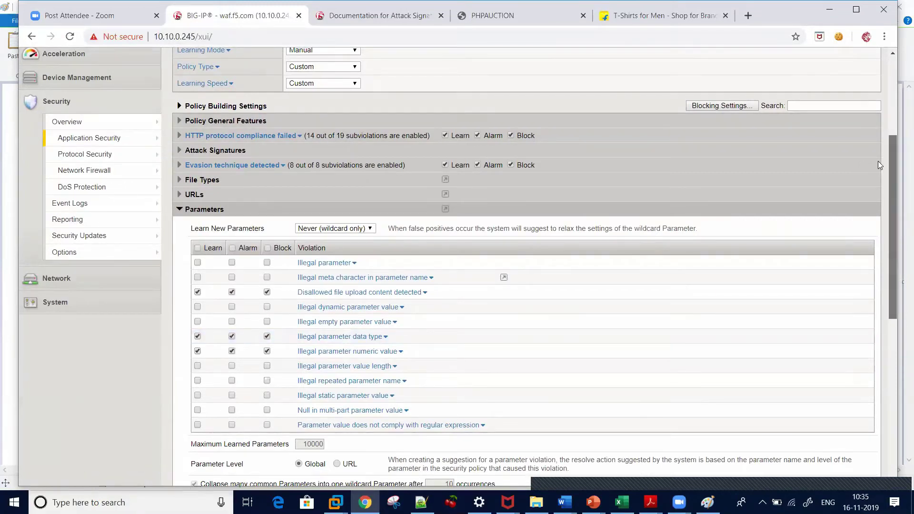
pyautogui.scroll(4, 894, 226)
# Submit the auction site's user login with a test password and select the support ID on the response page
pyautogui.click(493, 16)
pyautogui.click(436, 223)
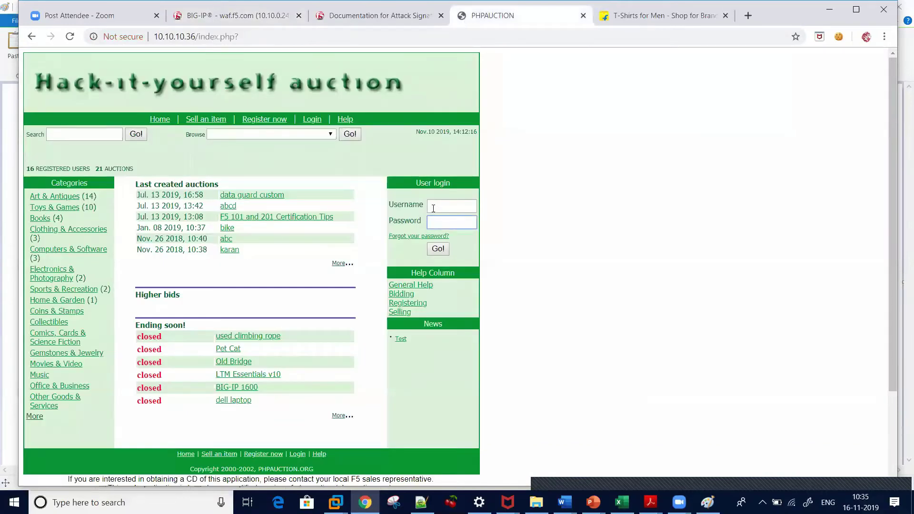
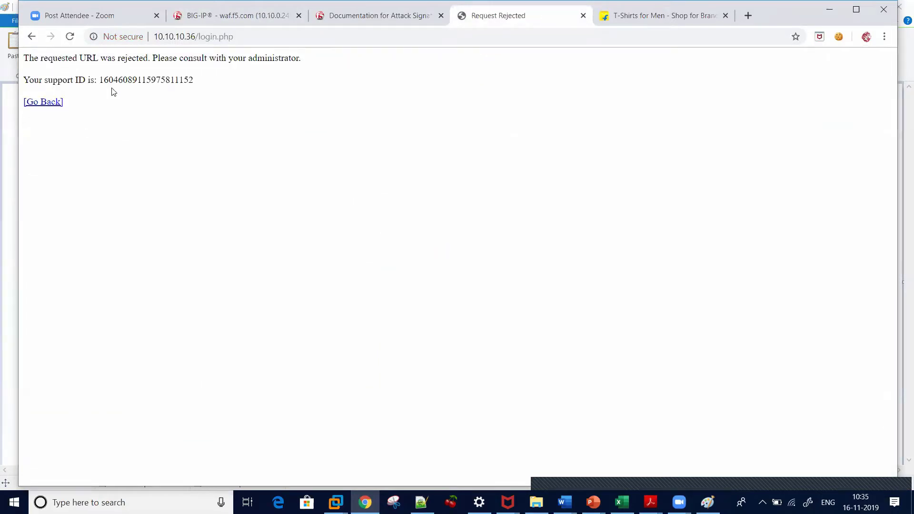
pyautogui.doubleClick(124, 79)
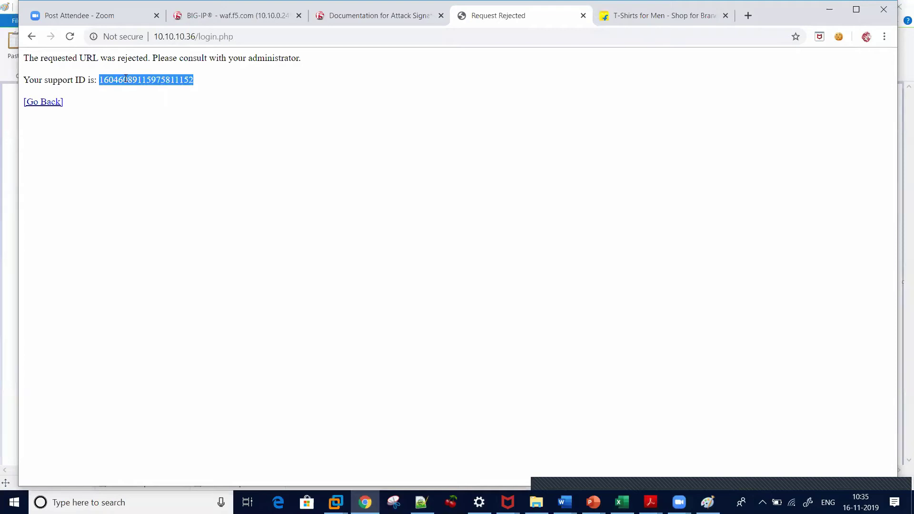
# Open the application event log requests in BIG-IP and view the details of the blocked /login.php request
pyautogui.click(238, 16)
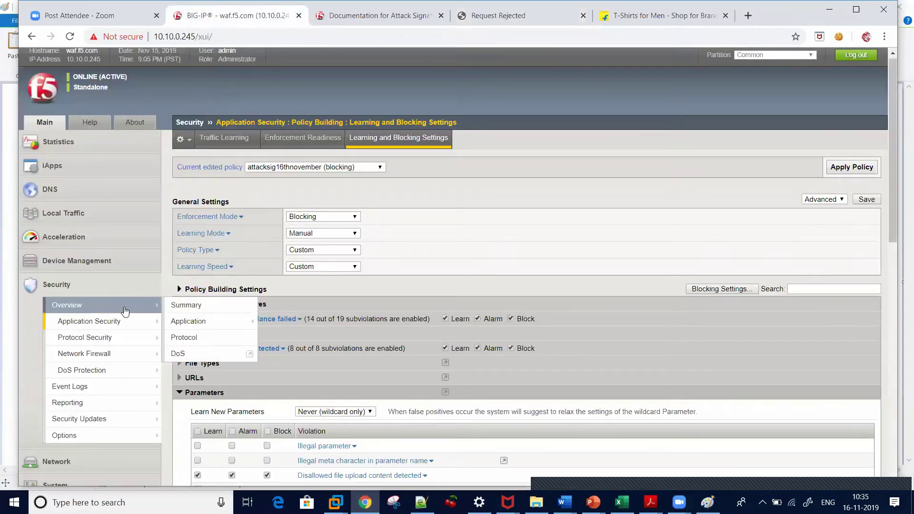
pyautogui.moveTo(124, 318)
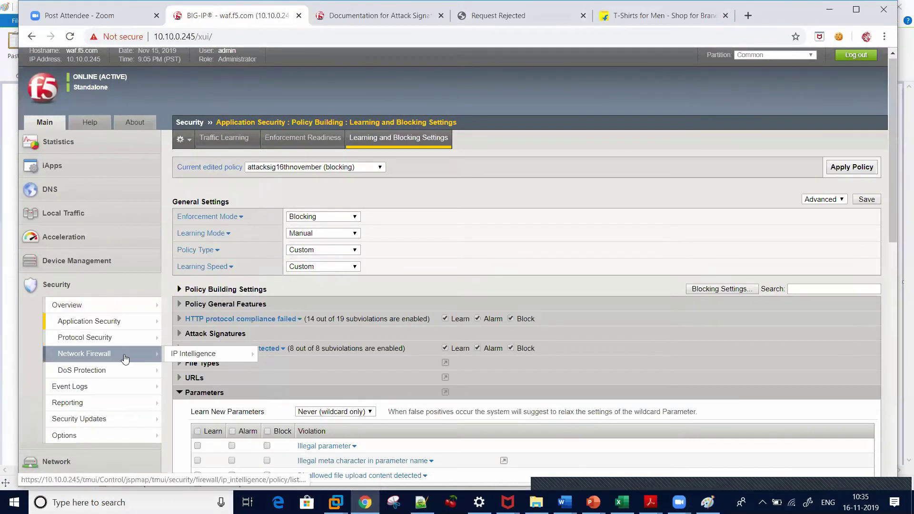
pyautogui.moveTo(125, 391)
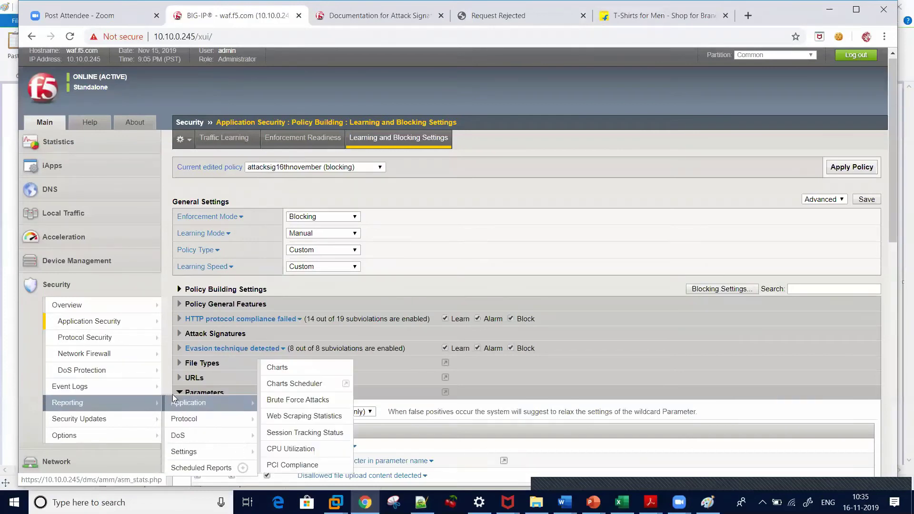
pyautogui.moveTo(180, 394)
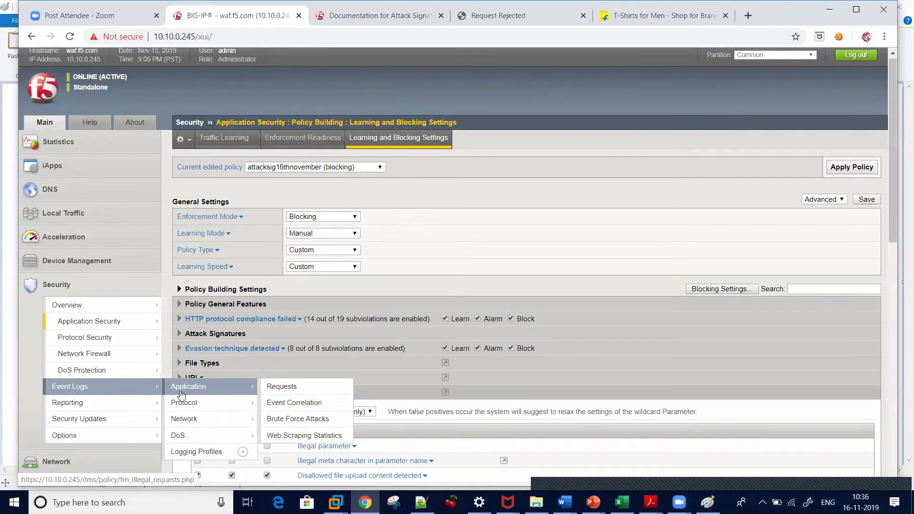
pyautogui.click(280, 387)
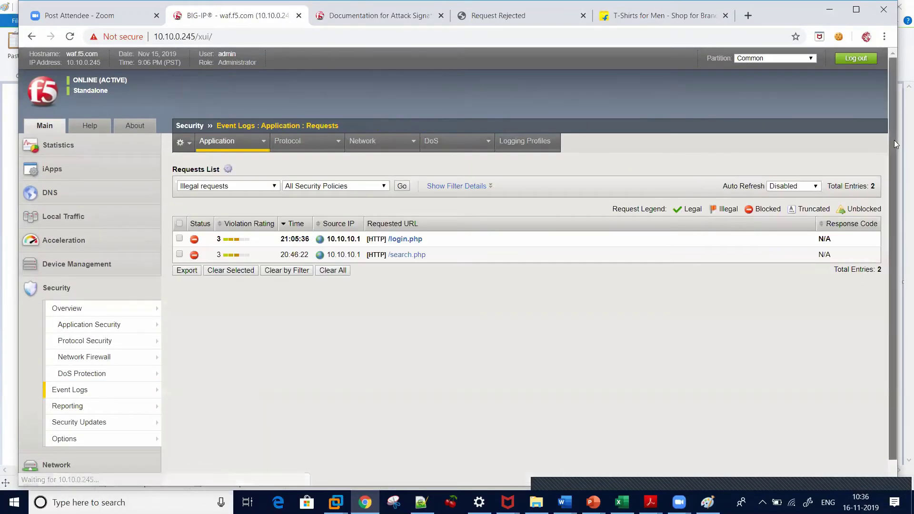
pyautogui.scroll(-1, 894, 140)
pyautogui.click(478, 224)
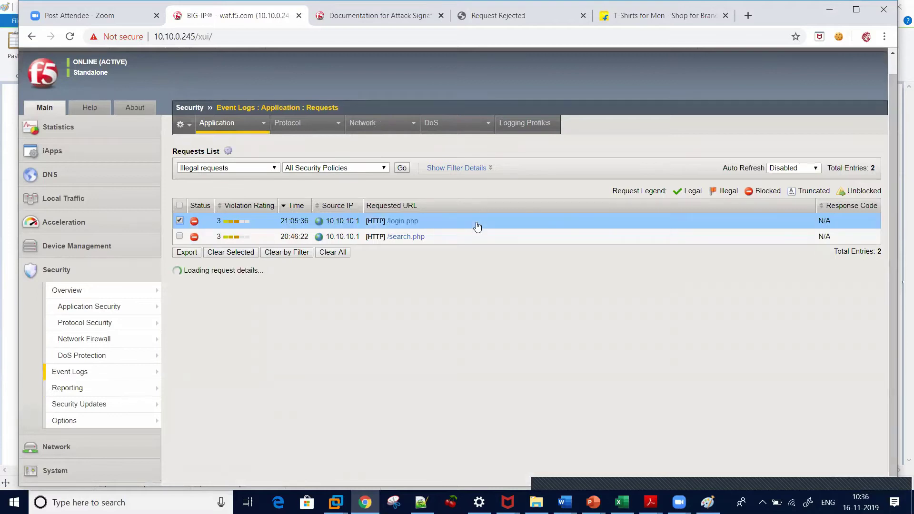
# Check the illegal parameter data type violation details of the /login.php request, including the expected data type
pyautogui.click(209, 324)
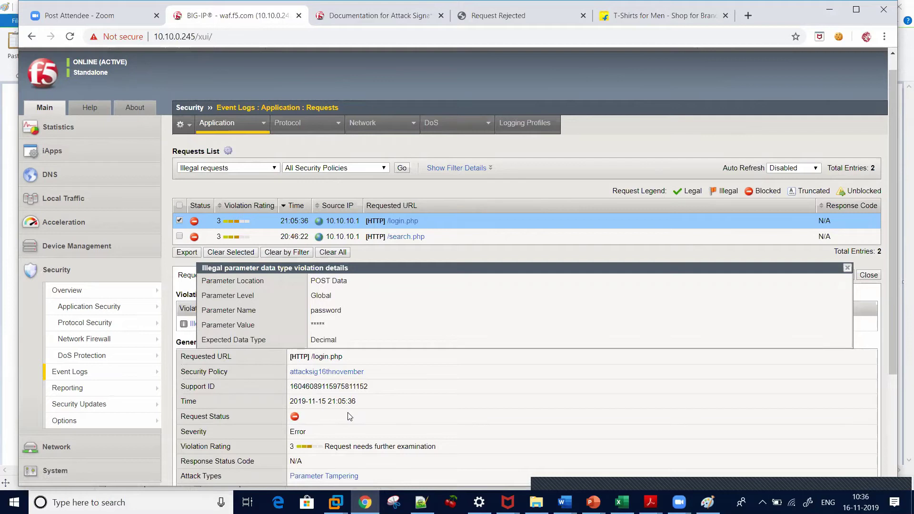
pyautogui.click(348, 413)
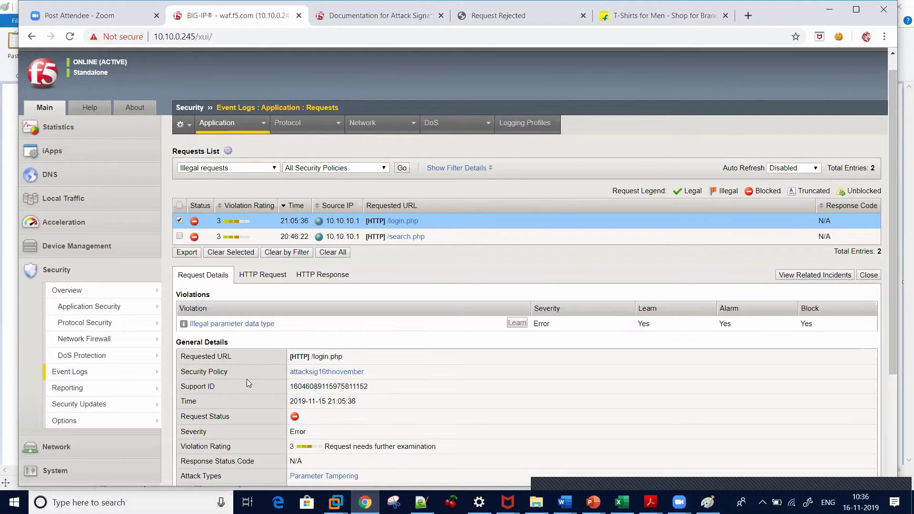
pyautogui.click(233, 324)
pyautogui.doubleClick(332, 341)
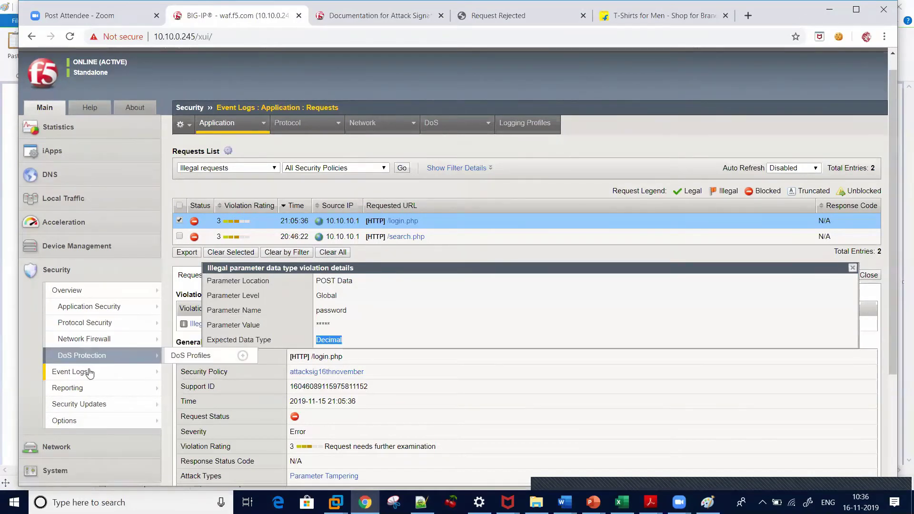
# Open the properties of the password parameter from the application security Parameters List
pyautogui.moveTo(104, 310)
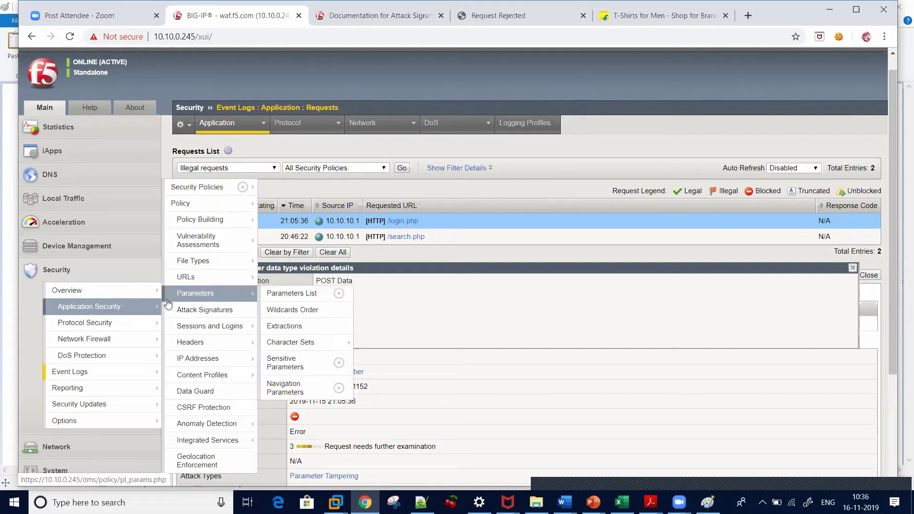
pyautogui.click(174, 293)
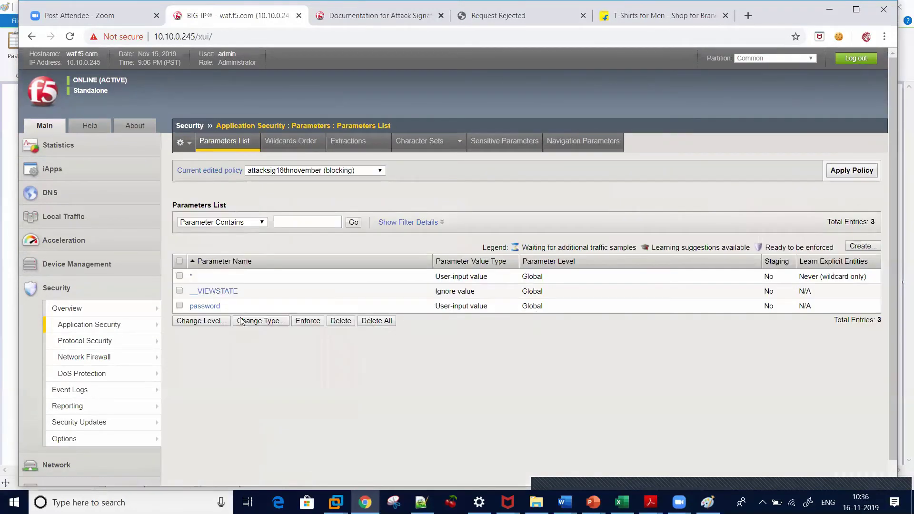
pyautogui.click(216, 309)
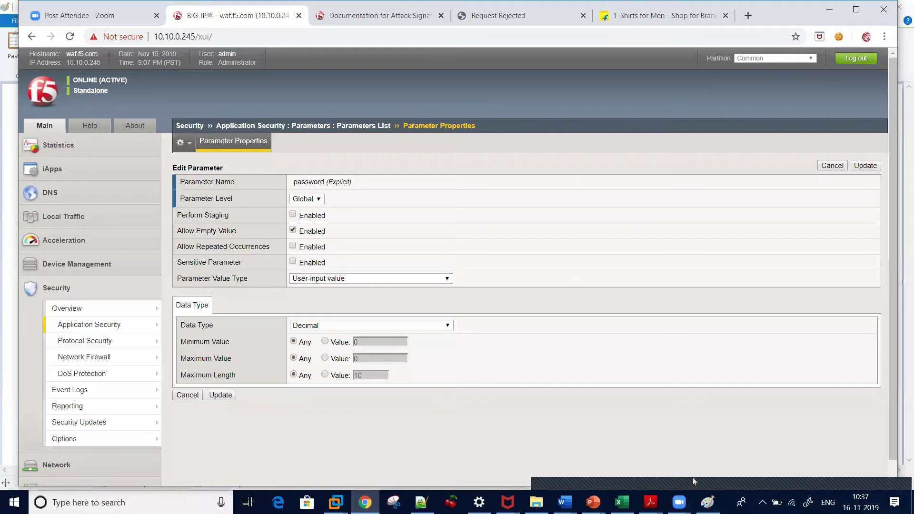
# Switch to Paint and add "When you enforce a security policy how data is proceed--" with "1.Search for Exact match." and a number 2
pyautogui.click(707, 502)
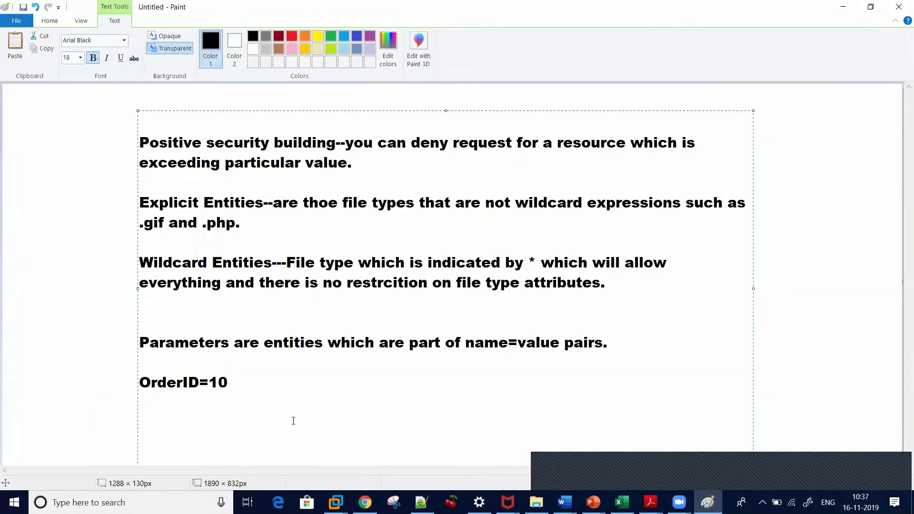
pyautogui.write('When you enforce a security policy how ')
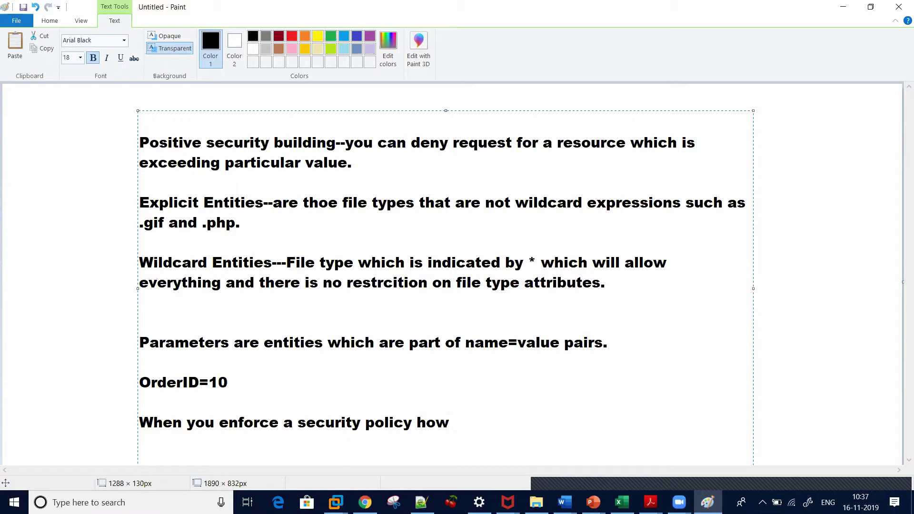
pyautogui.write('data is proceed--')
pyautogui.press('Return')
pyautogui.write('1.Search for Exact match')
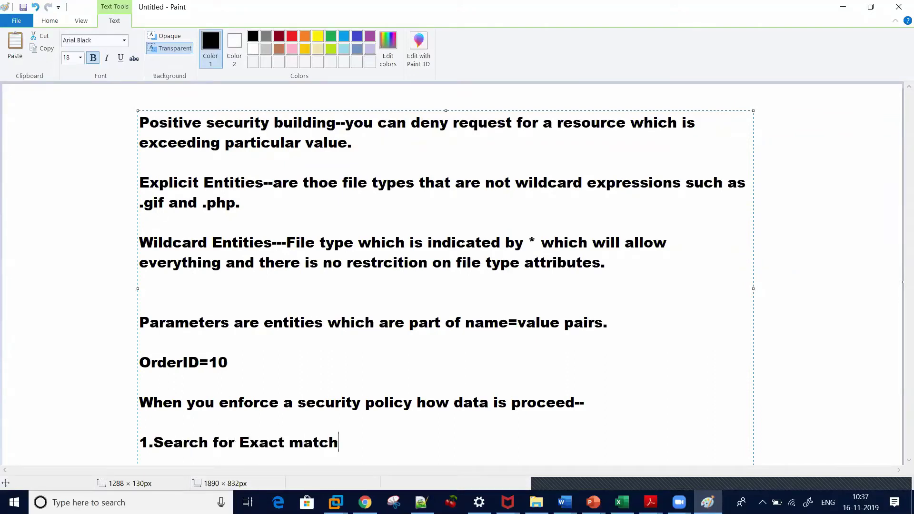
pyautogui.write('.')
pyautogui.press('Return')
pyautogui.press('Return')
pyautogui.write('2.')
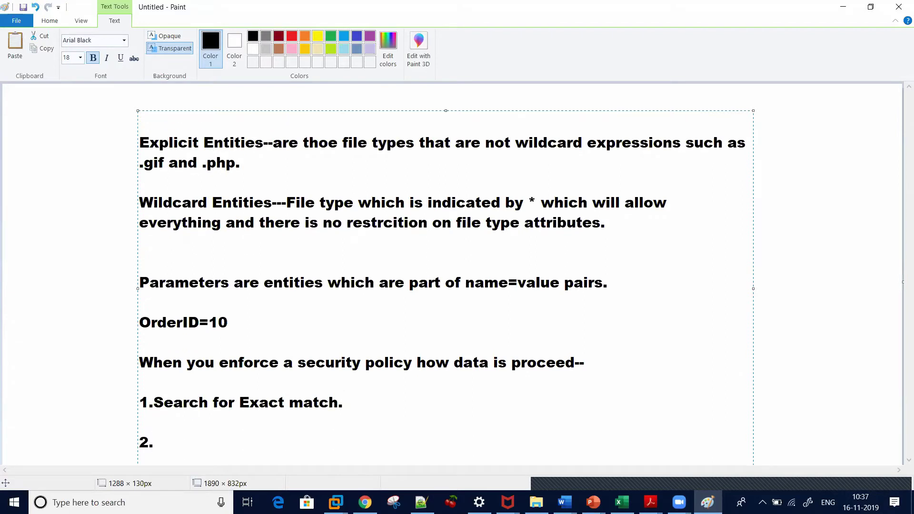
# Insert "(Explicit)" after "Exact" in the first list item of the notes
pyautogui.click(289, 404)
pyautogui.press('BackSpace')
pyautogui.write('(Explicit')
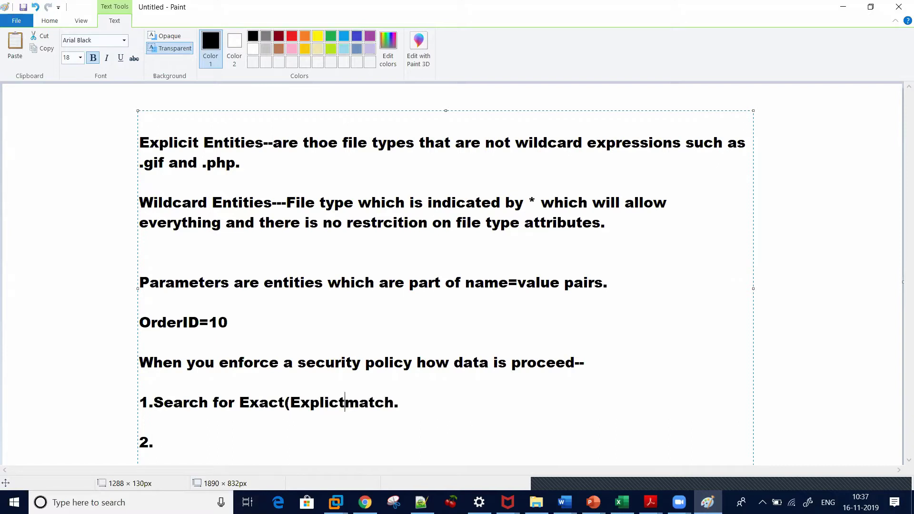
pyautogui.write(')')
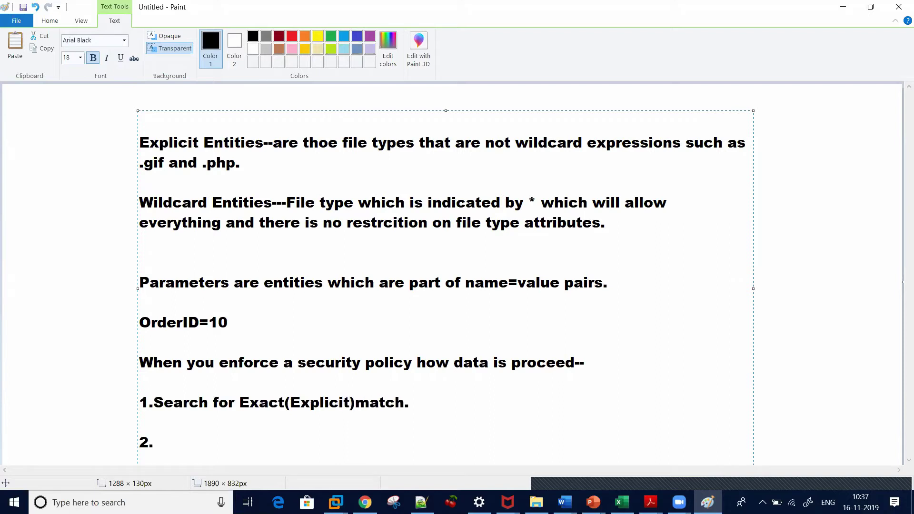
# Complete the second list item as "2.Search for wildcard parameter." and leave blank lines below it
pyautogui.click(211, 449)
pyautogui.write('Search')
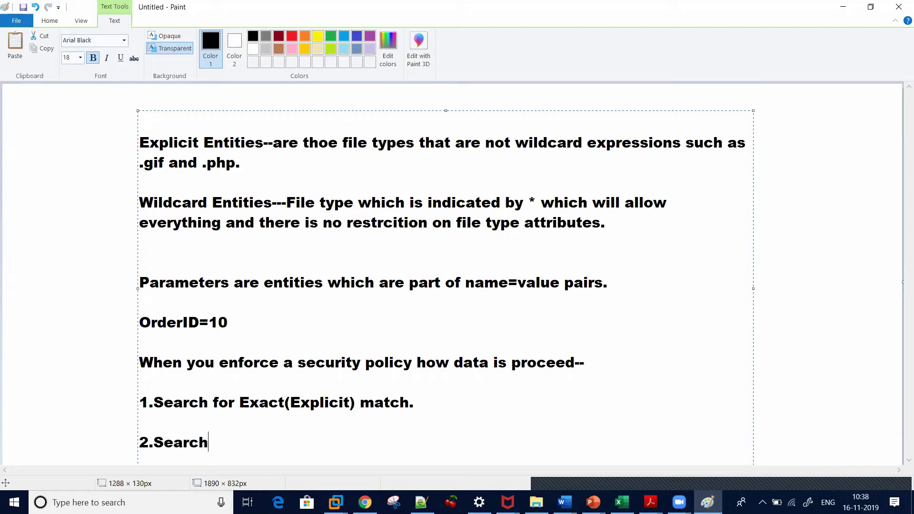
pyautogui.write(' for wildcard')
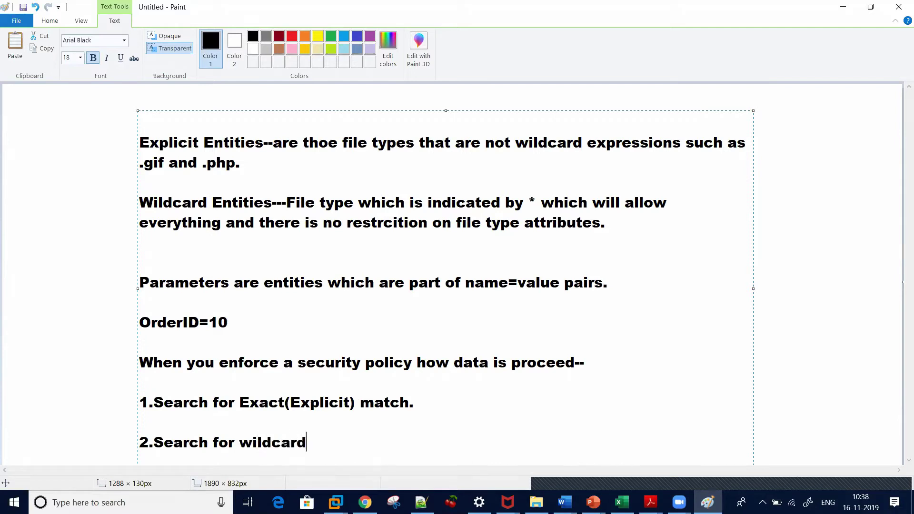
pyautogui.write(' parameter.')
pyautogui.press('Return')
pyautogui.press('Return')
pyautogui.press('Return')
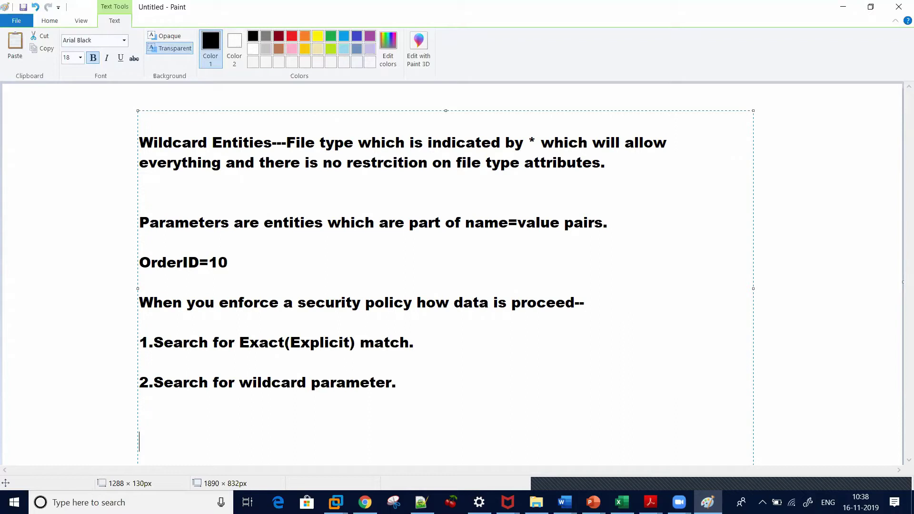
# Add the example URL "/login.php" below the list in the notes
pyautogui.write('/login.php')
pyautogui.press('Return')
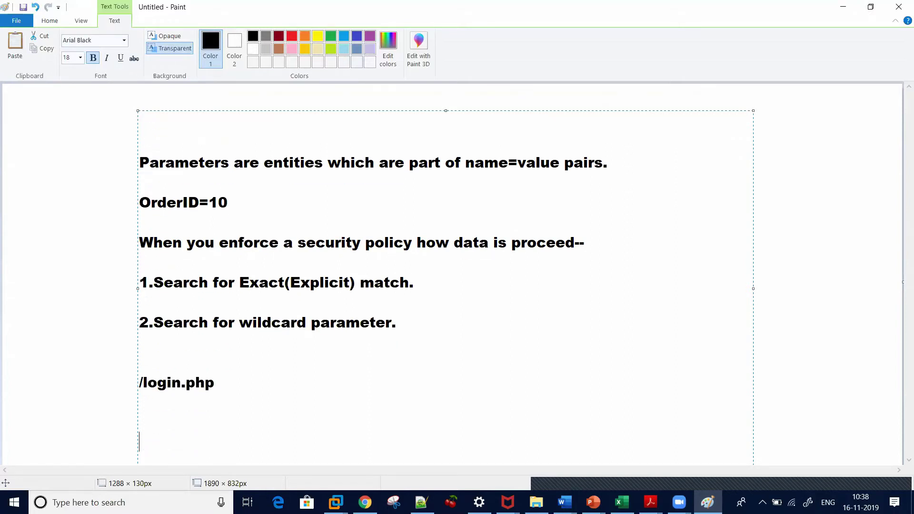
pyautogui.press('Return')
# Switch to BIG-IP in the browser and view the policy's Allowed HTTP URLs list
pyautogui.hotkey('alt', 'Tab')
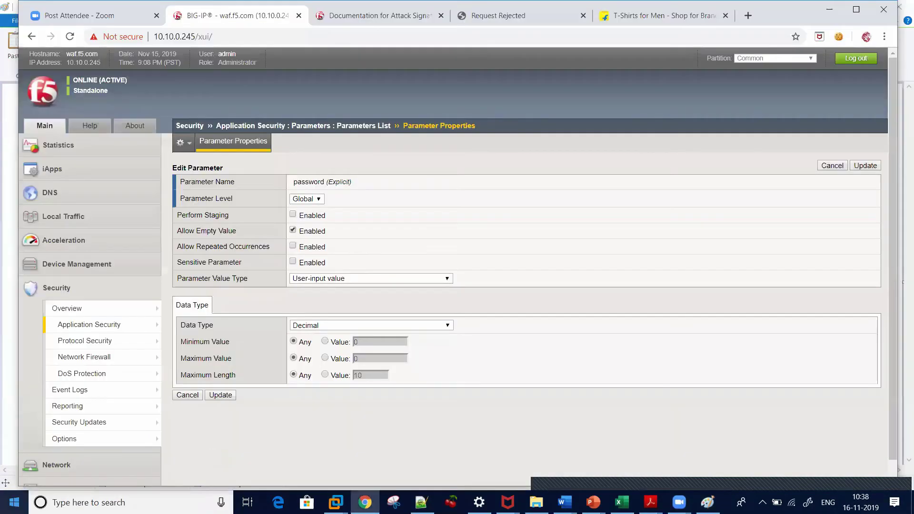
pyautogui.moveTo(157, 329)
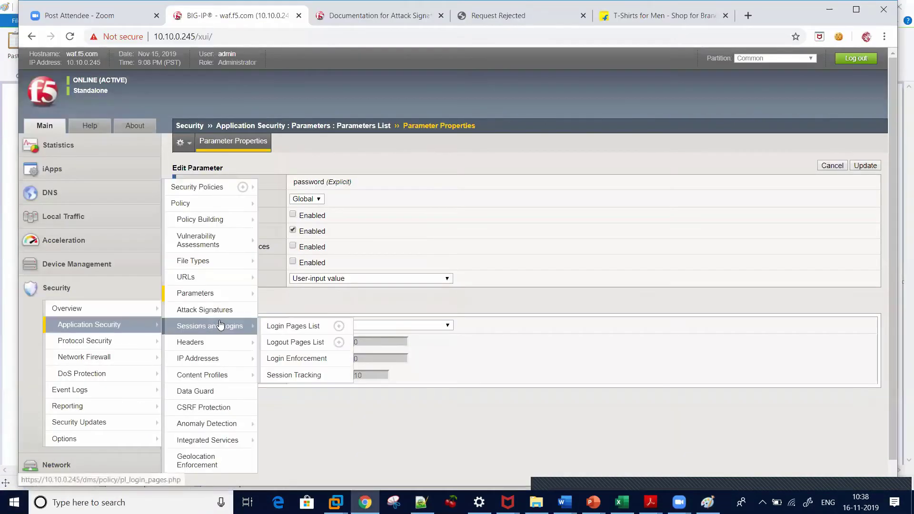
pyautogui.click(206, 282)
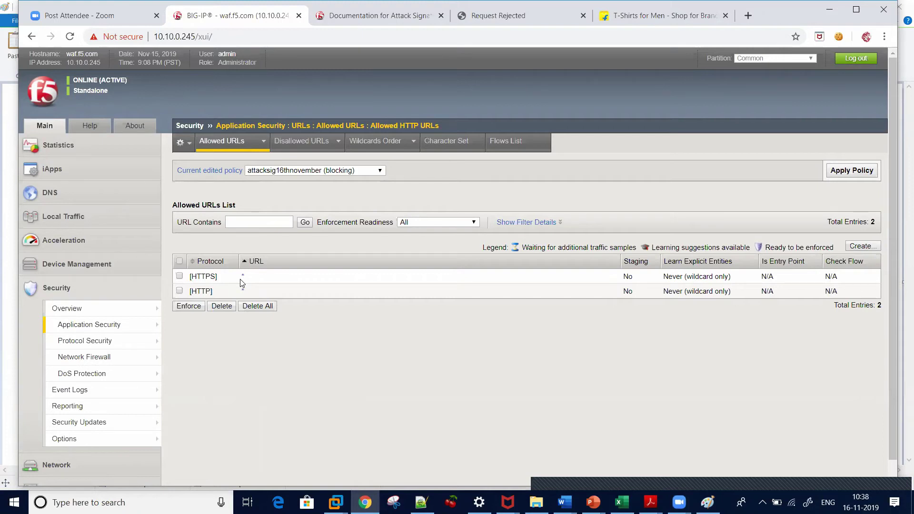
# Return to the Paint notes and add the line "WIldcard --*--Match all characters" below /login.php
pyautogui.hotkey('alt', 'Tab')
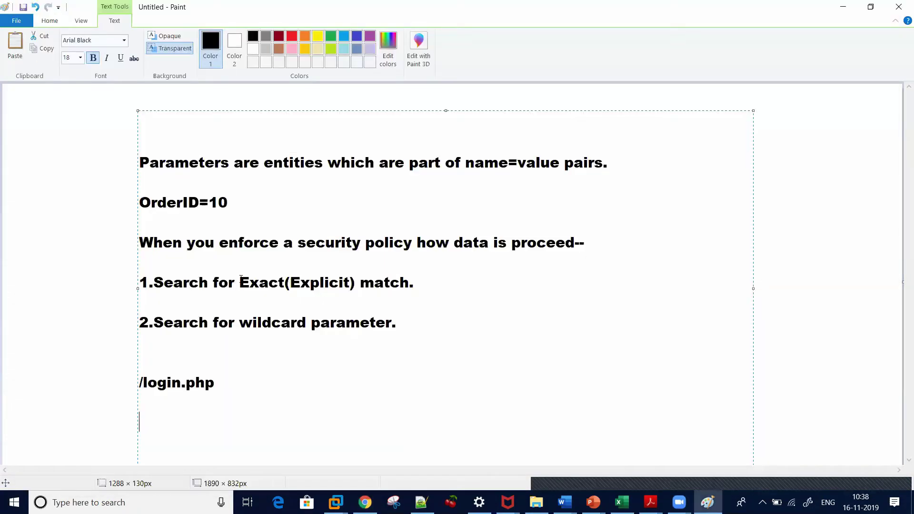
pyautogui.click(233, 390)
pyautogui.press('Return')
pyautogui.press('Return')
pyautogui.write('WIldcard ')
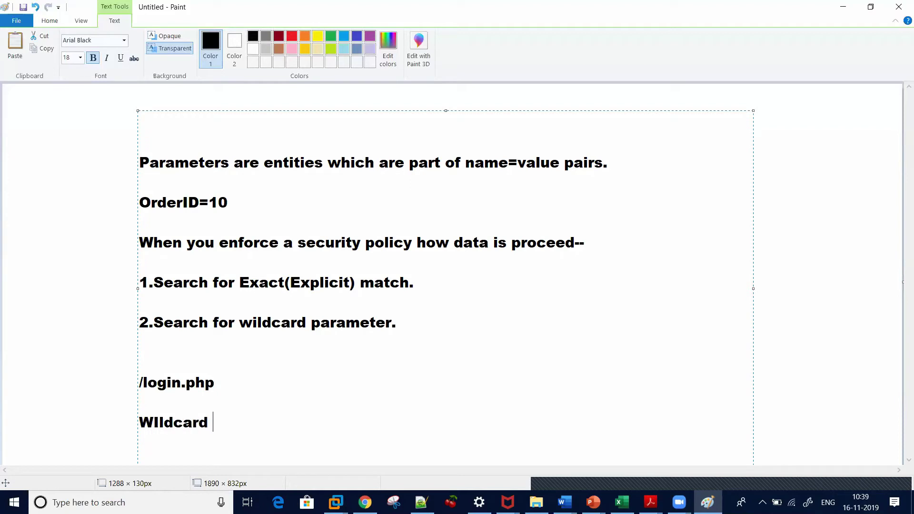
pyautogui.write('--*--Matcha III')
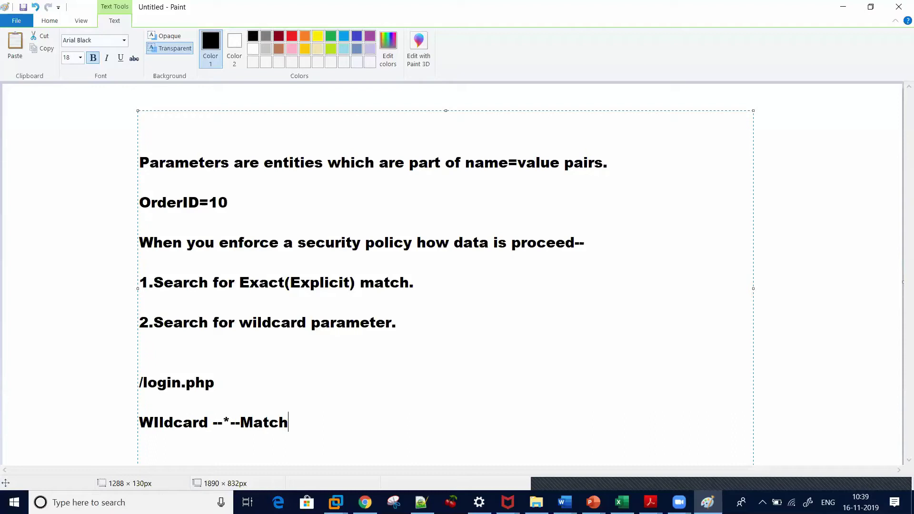
pyautogui.press('BackSpace')
pyautogui.press('BackSpace')
pyautogui.press('BackSpace')
pyautogui.press('BackSpace')
pyautogui.press('BackSpace')
pyautogui.write('a')
pyautogui.write('ll chara')
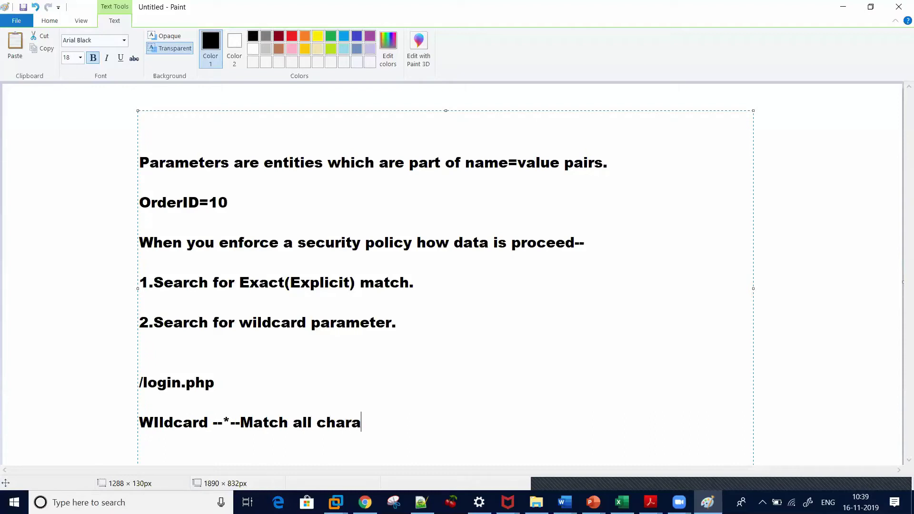
pyautogui.write('cters')
pyautogui.press('Return')
pyautogui.press('Return')
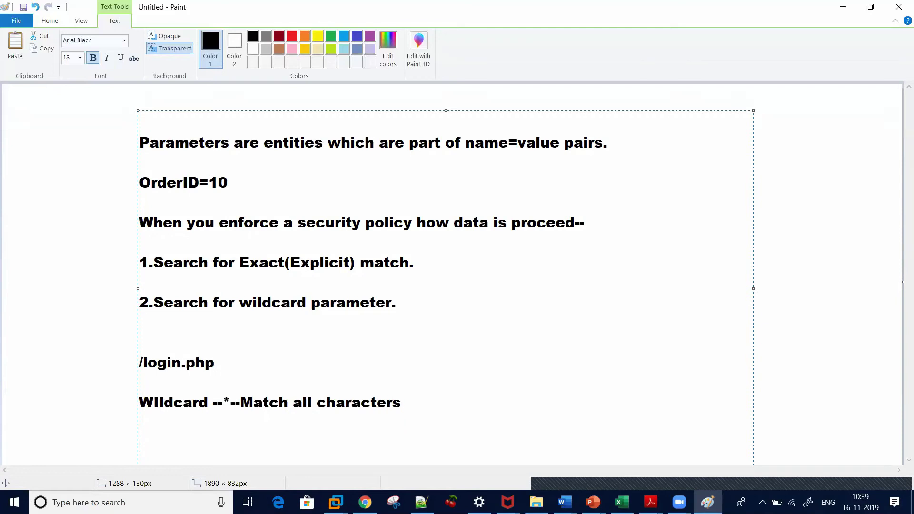
# Add the line "?==Match any single character" below the asterisk wildcard note
pyautogui.write('?==Match ')
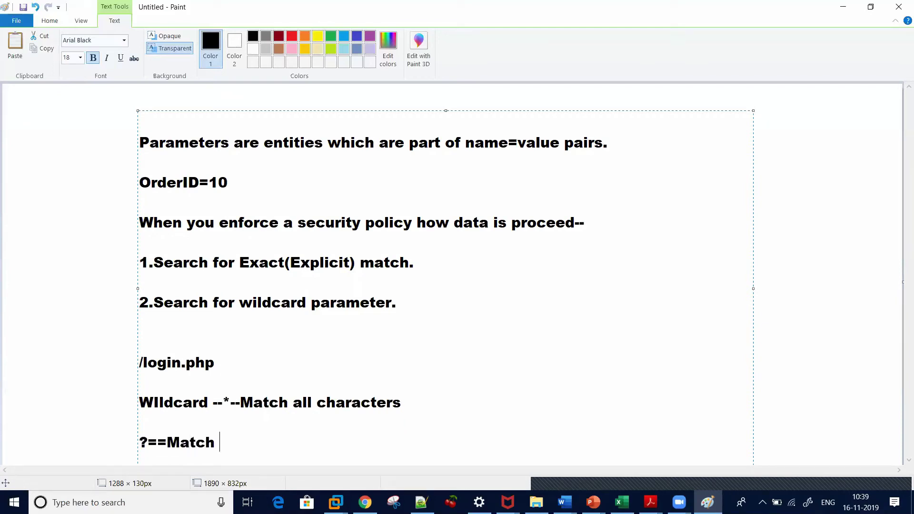
pyautogui.write('any single ch')
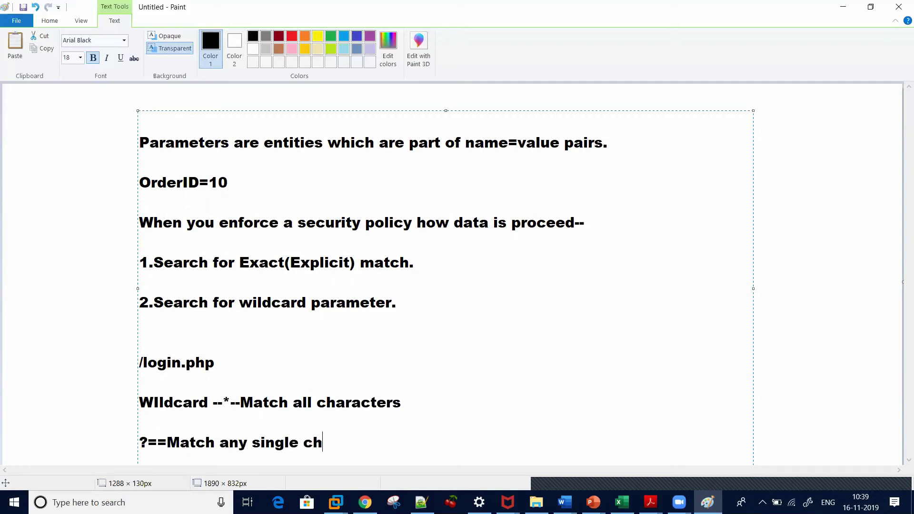
pyautogui.write('aracter')
pyautogui.press('Return')
pyautogui.press('Return')
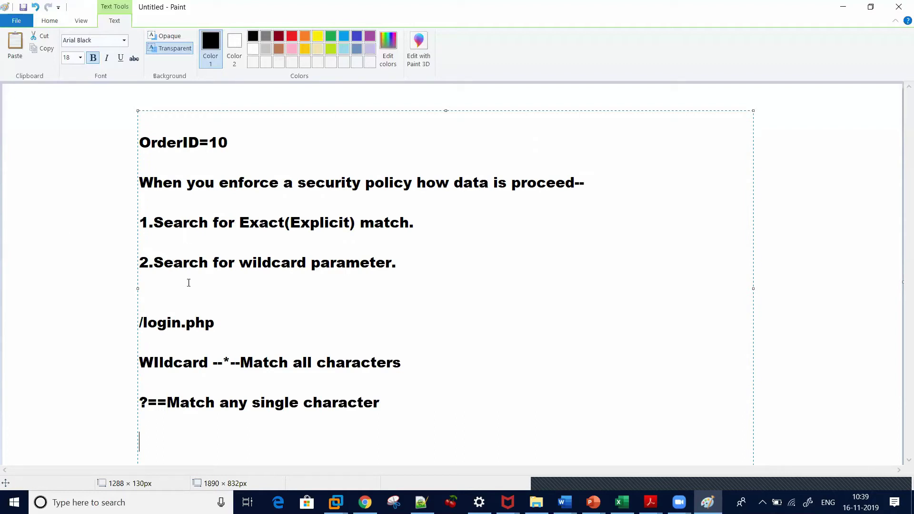
# Switch to BIG-IP, create the explicit HTTP allowed URL "/login.php" with staging enabled, and apply the policy
pyautogui.click(219, 324)
pyautogui.click(365, 502)
pyautogui.click(862, 246)
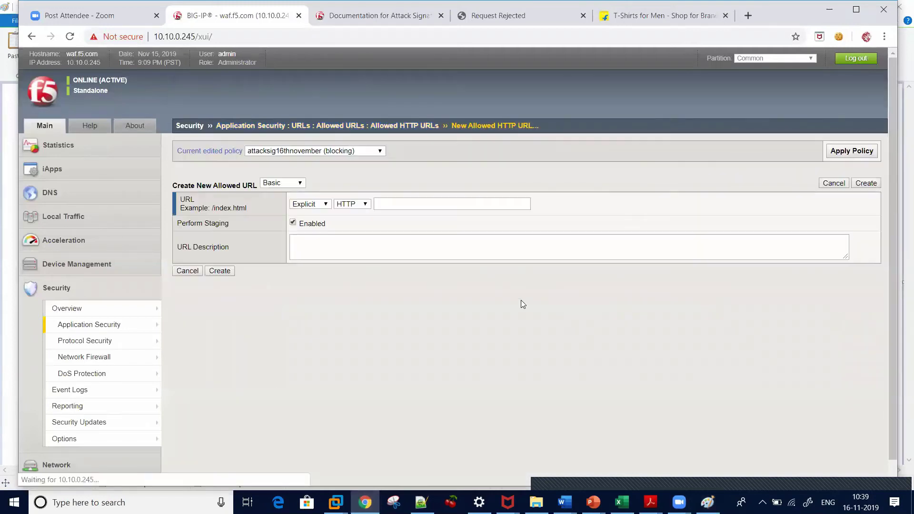
pyautogui.click(399, 204)
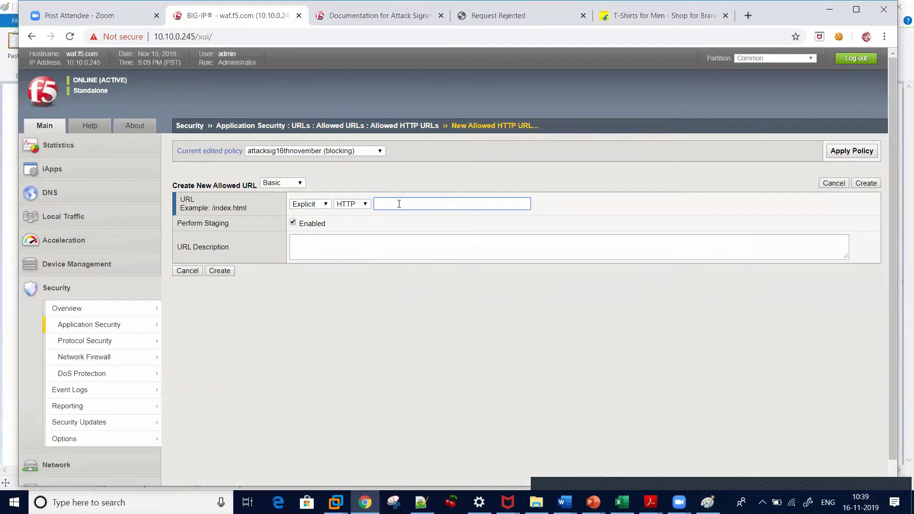
pyautogui.write('/login.php')
pyautogui.click(219, 271)
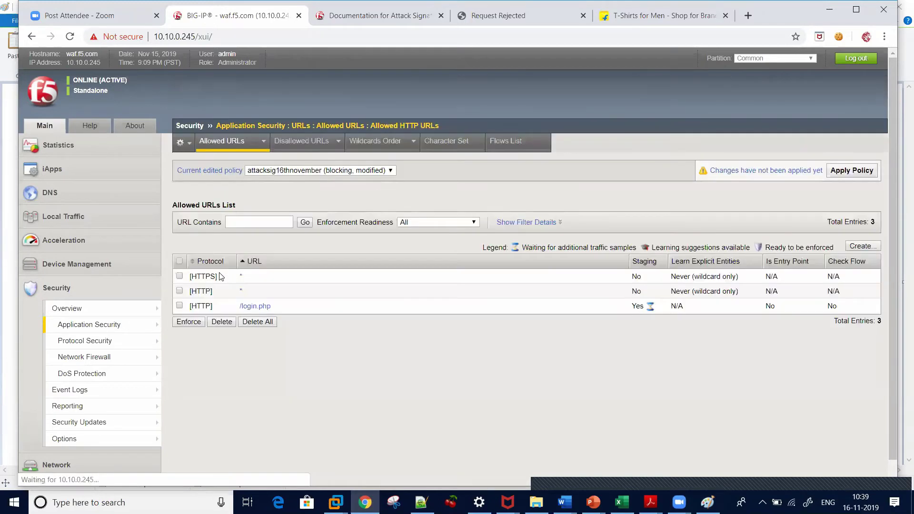
pyautogui.click(840, 171)
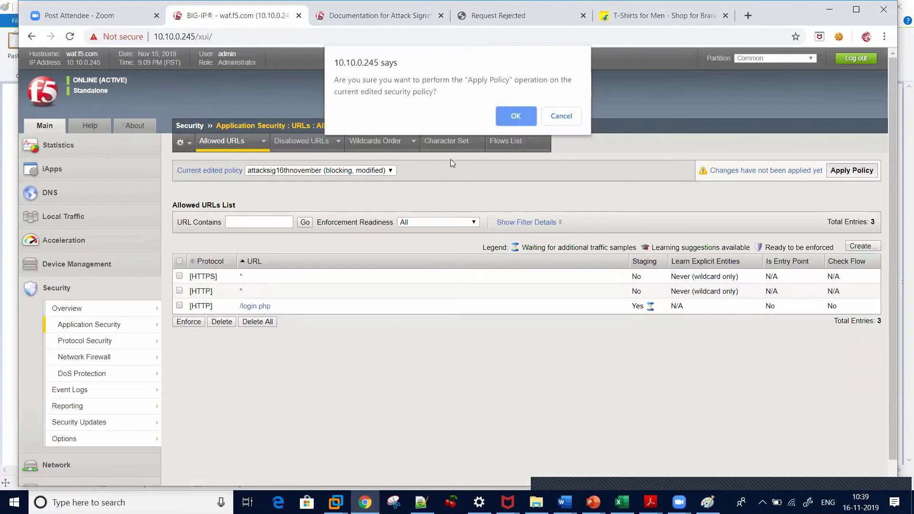
pyautogui.click(515, 116)
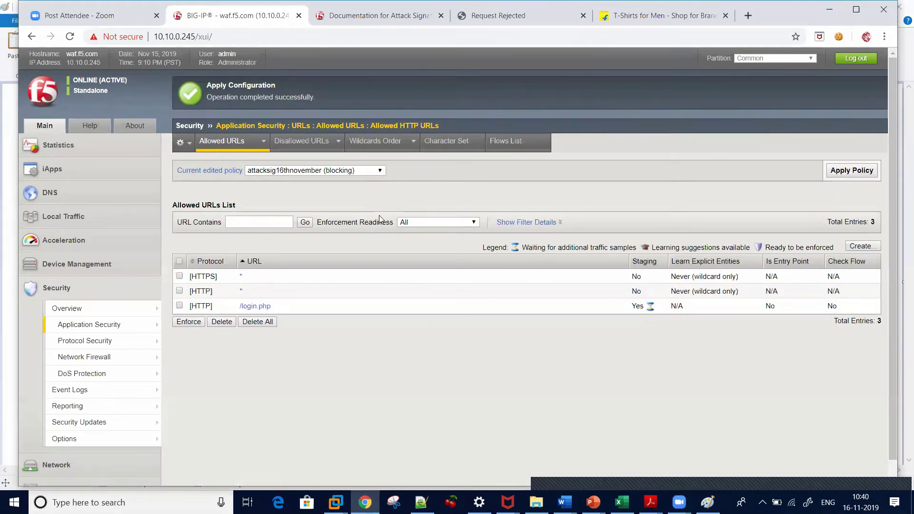
# View the Advanced properties of the /login.php allowed URL, then return to the Allowed HTTP URLs list
pyautogui.click(256, 307)
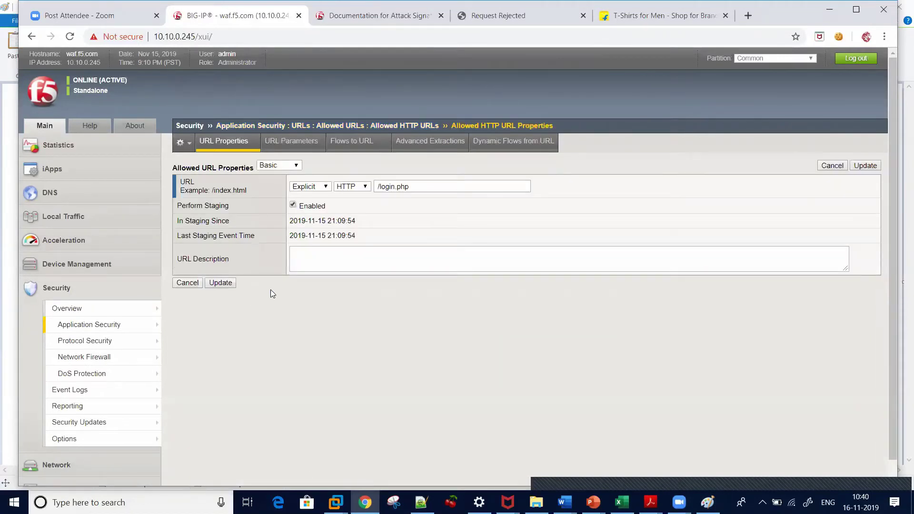
pyautogui.click(286, 167)
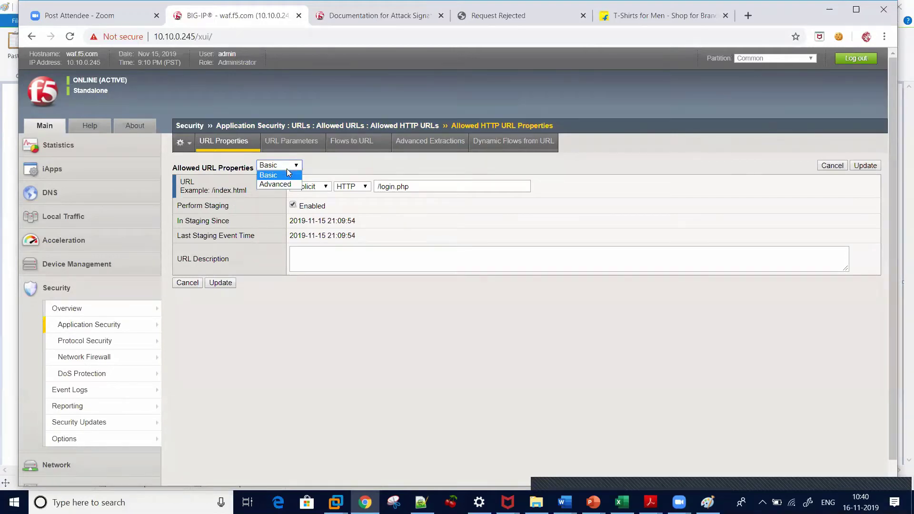
pyautogui.click(275, 184)
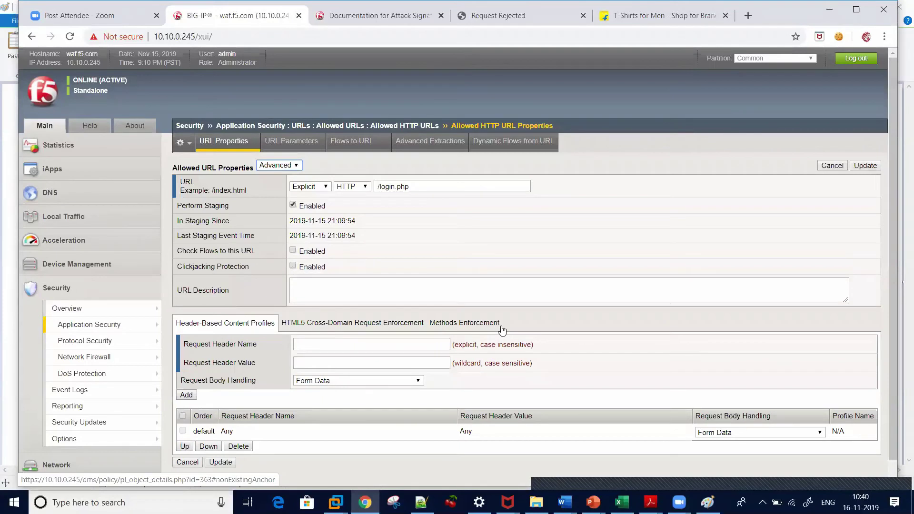
pyautogui.click(346, 343)
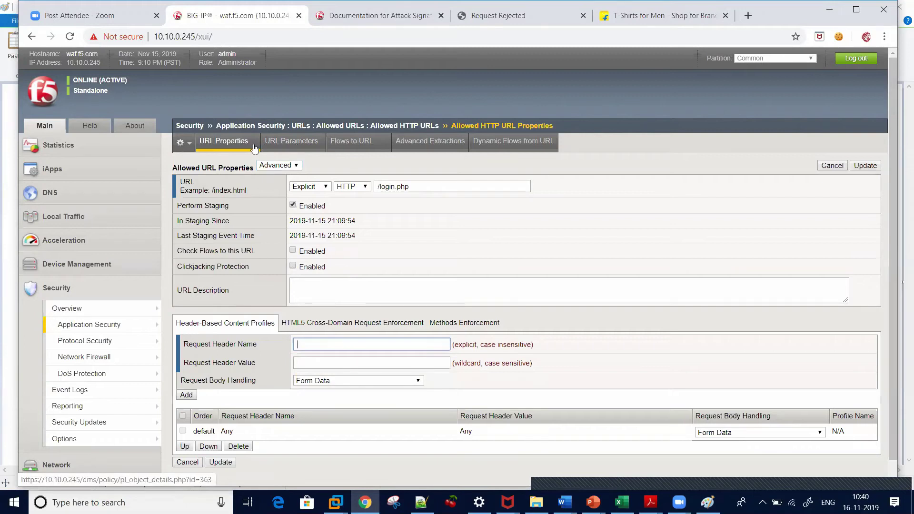
pyautogui.click(244, 125)
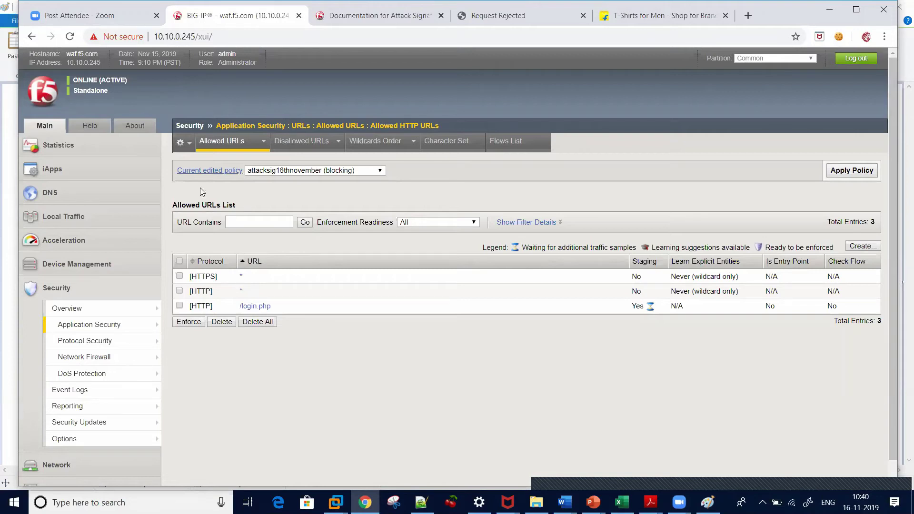
# Select the HTTPS and HTTP wildcard entries in the Allowed URLs list
pyautogui.moveTo(142, 325)
pyautogui.moveTo(224, 283)
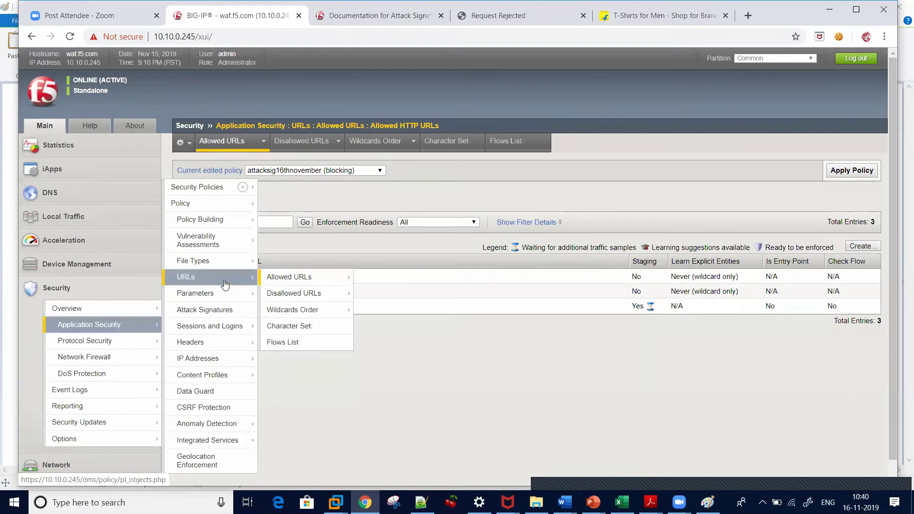
pyautogui.moveTo(285, 277)
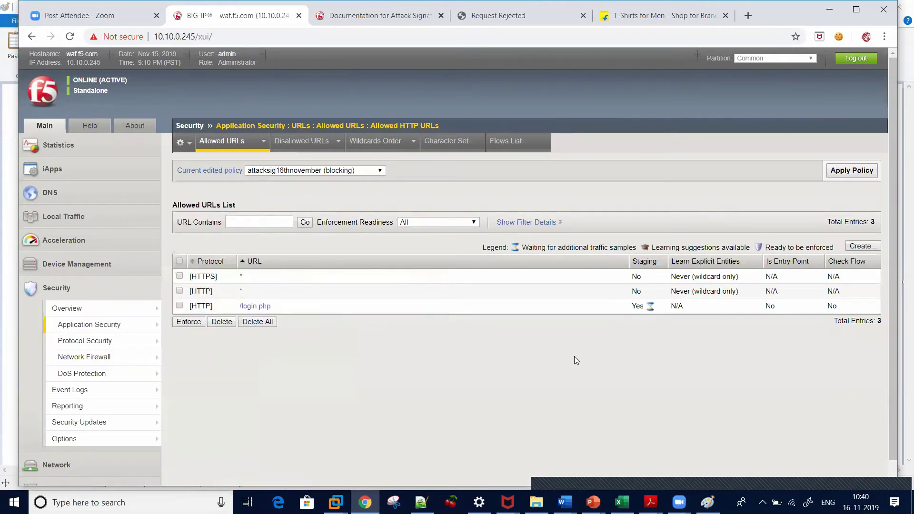
pyautogui.click(179, 276)
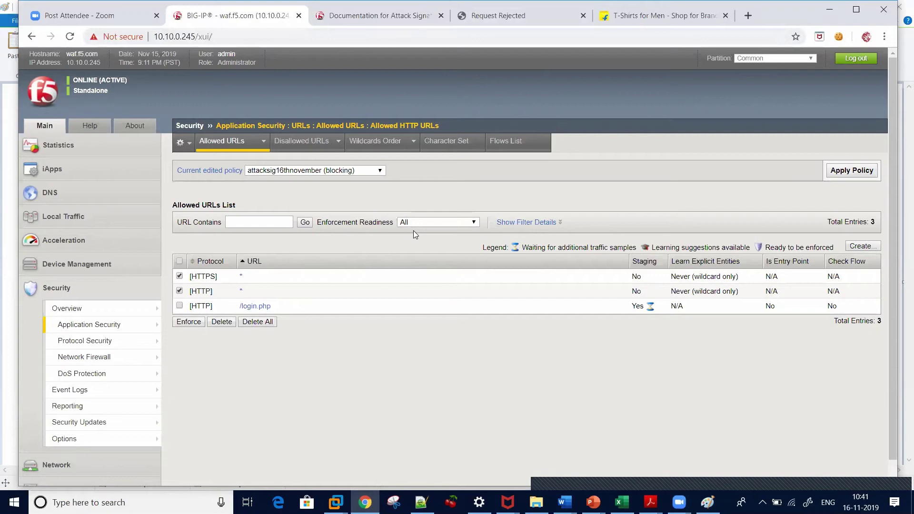
# View the policy's Allowed File Types list, then open its Learning and Blocking Settings
pyautogui.moveTo(145, 328)
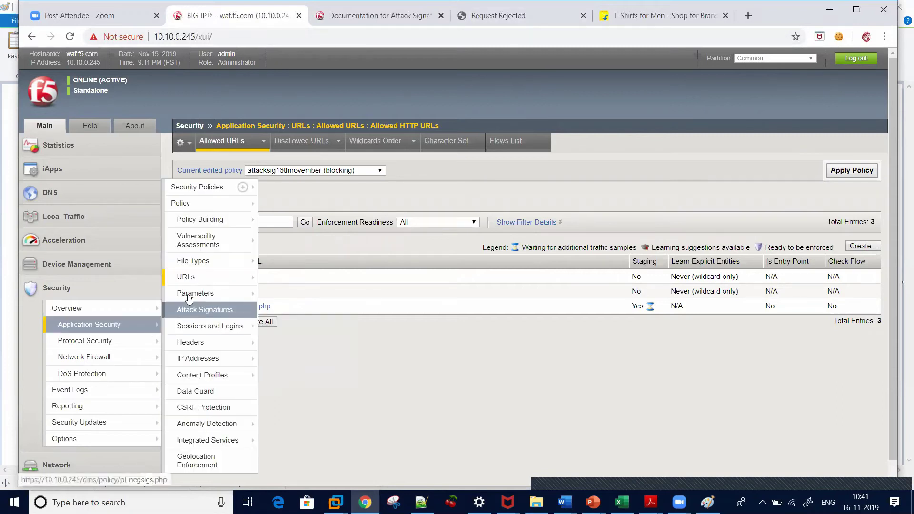
pyautogui.click(190, 262)
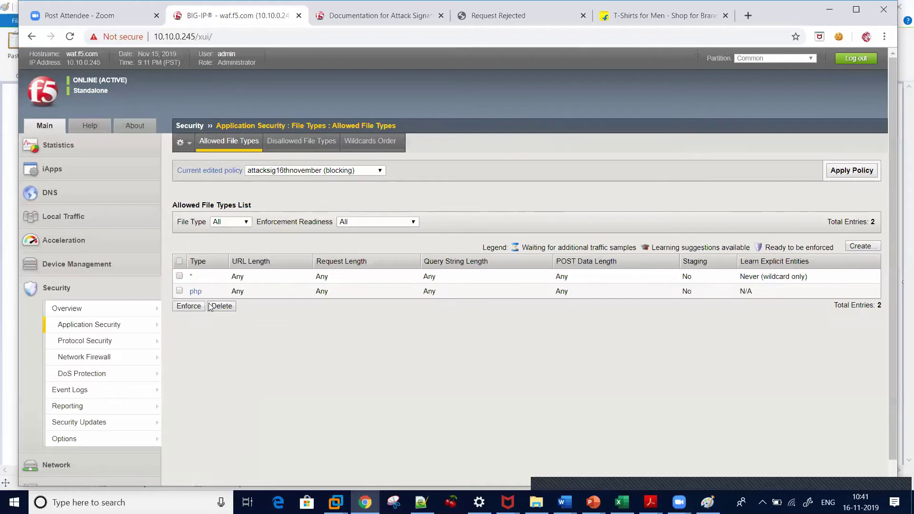
pyautogui.moveTo(122, 324)
pyautogui.moveTo(217, 234)
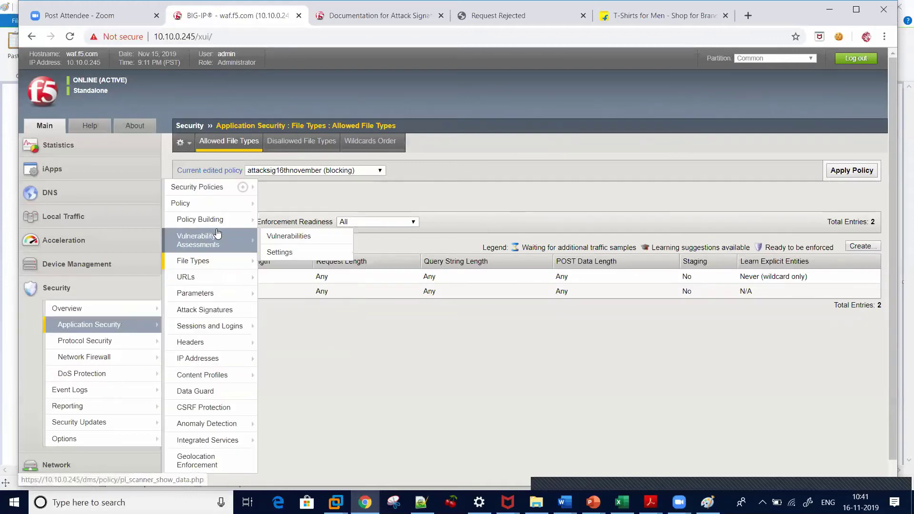
pyautogui.click(283, 254)
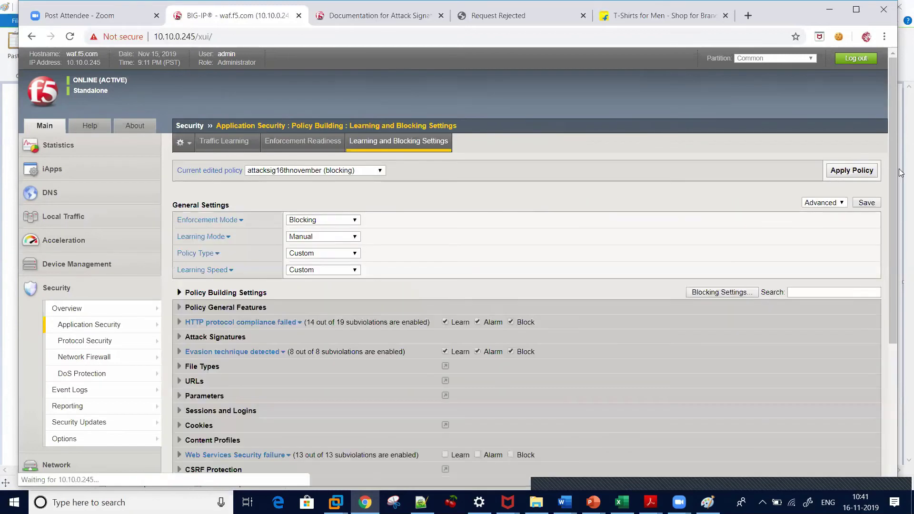
# Expand the File Types, URLs and Parameters sections and examine the learning options for new file types, URLs and parameters
pyautogui.scroll(-2, 895, 200)
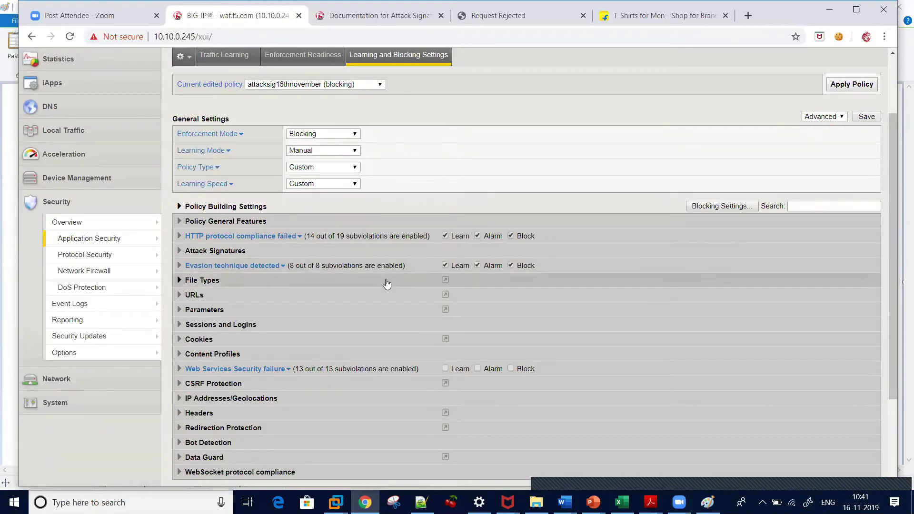
pyautogui.click(348, 283)
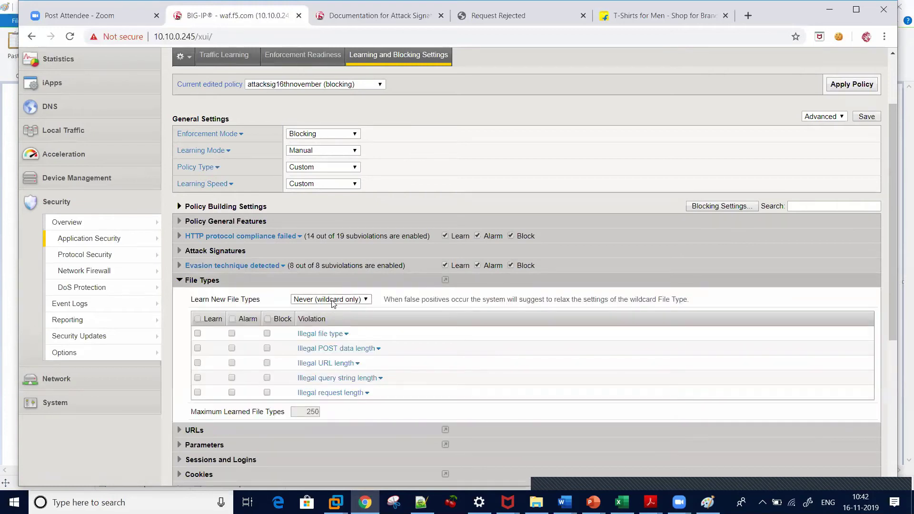
pyautogui.click(332, 300)
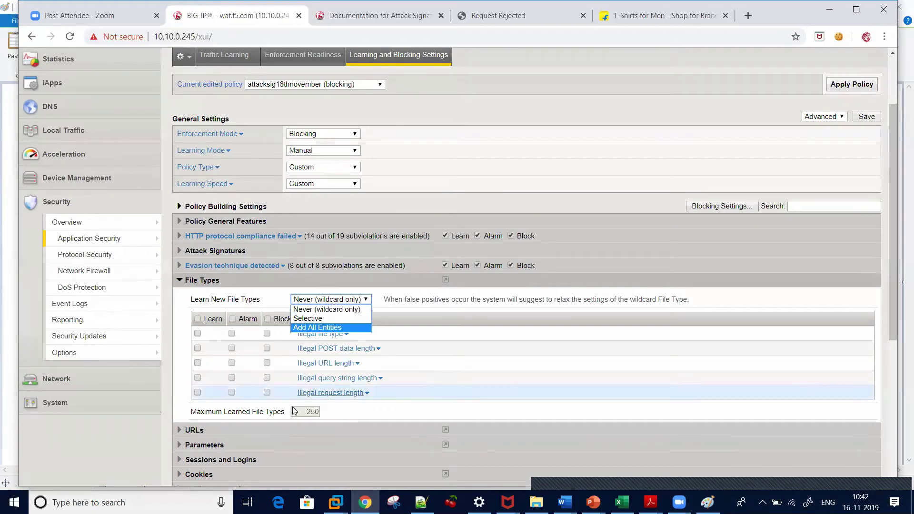
pyautogui.click(282, 430)
pyautogui.moveTo(890, 226); pyautogui.dragTo(887, 302)
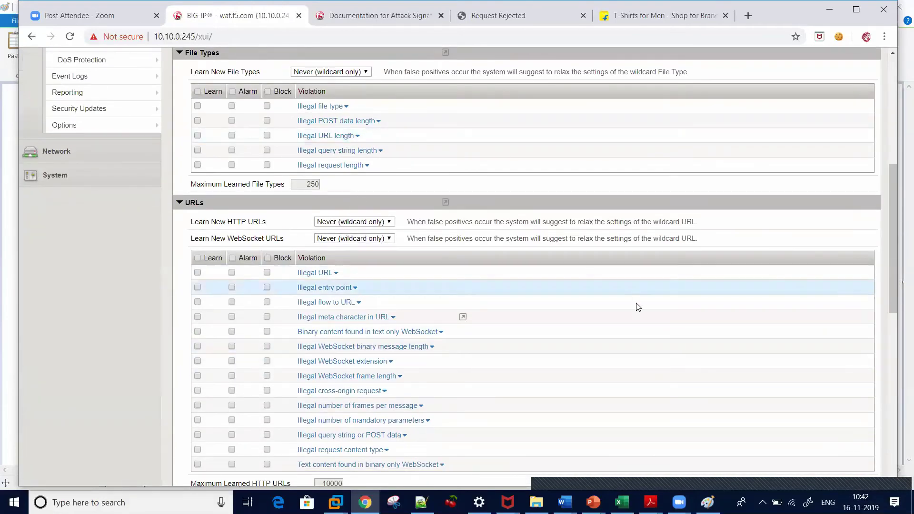
pyautogui.moveTo(890, 270); pyautogui.dragTo(875, 408)
pyautogui.click(451, 282)
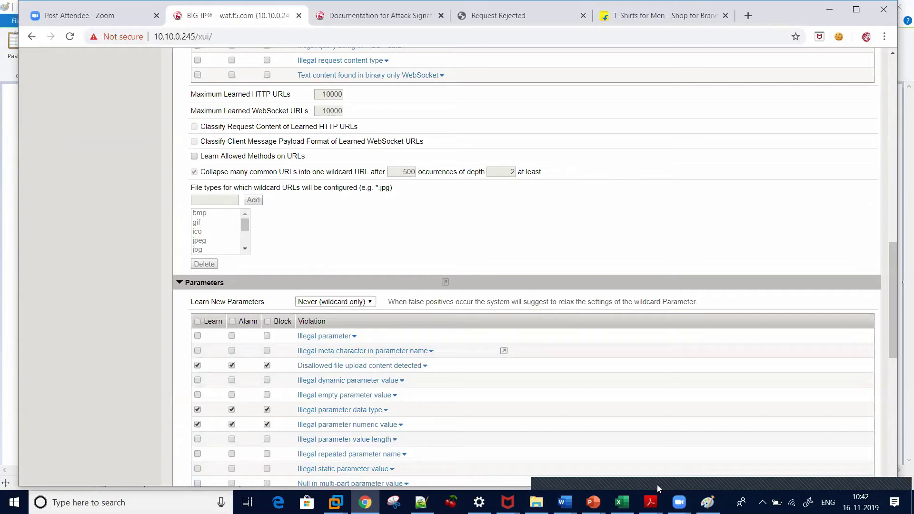
# Switch to the Paint notes and start a line below the single-character note with "Learning Schemes--How explicit entities"
pyautogui.hotkey('alt', 'Tab')
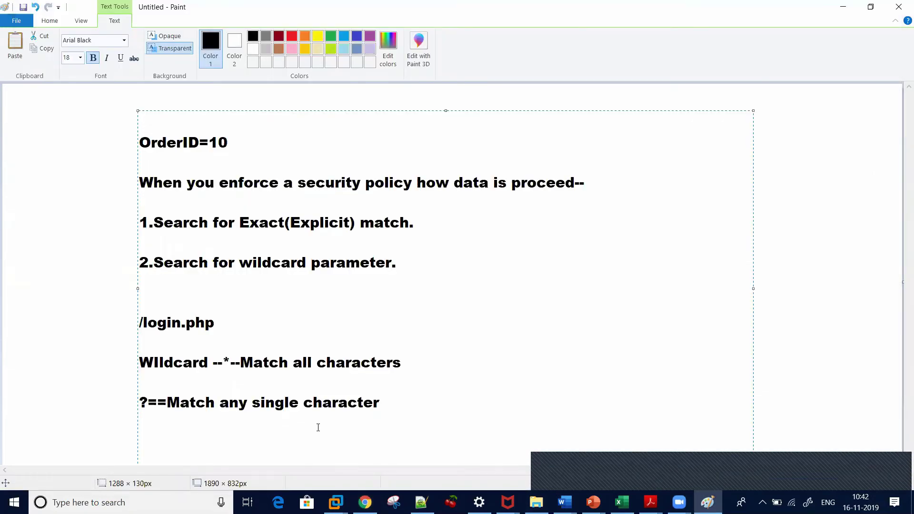
pyautogui.press('Return')
pyautogui.press('Return')
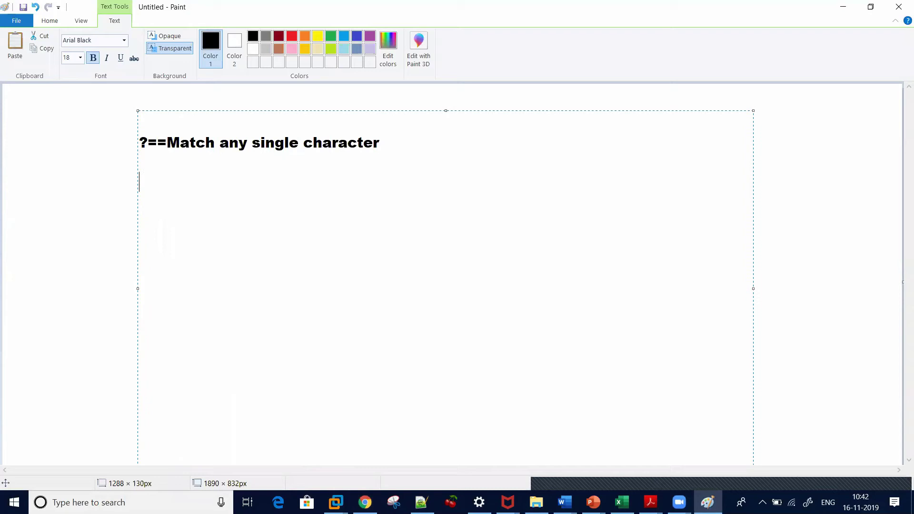
pyautogui.write('Learning Schemes--How')
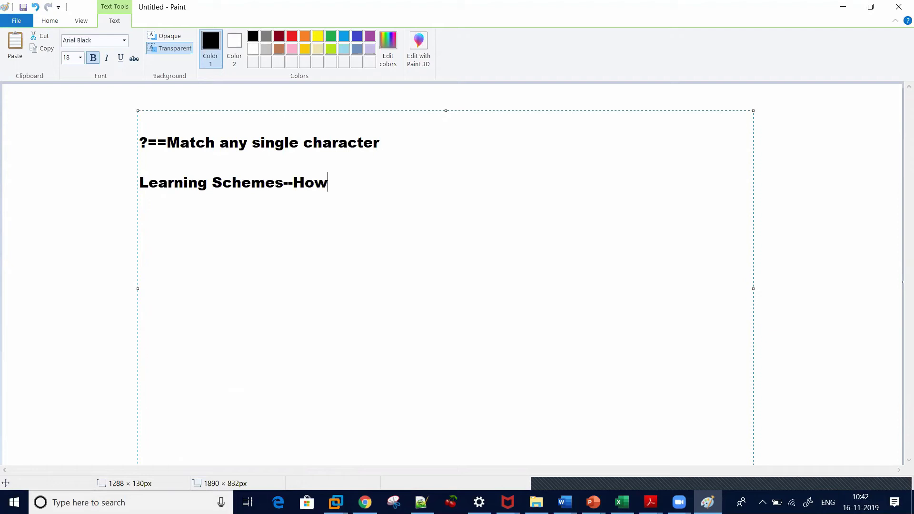
pyautogui.write(' explicti')
pyautogui.press('BackSpace')
pyautogui.press('BackSpace')
pyautogui.write('it entities ')
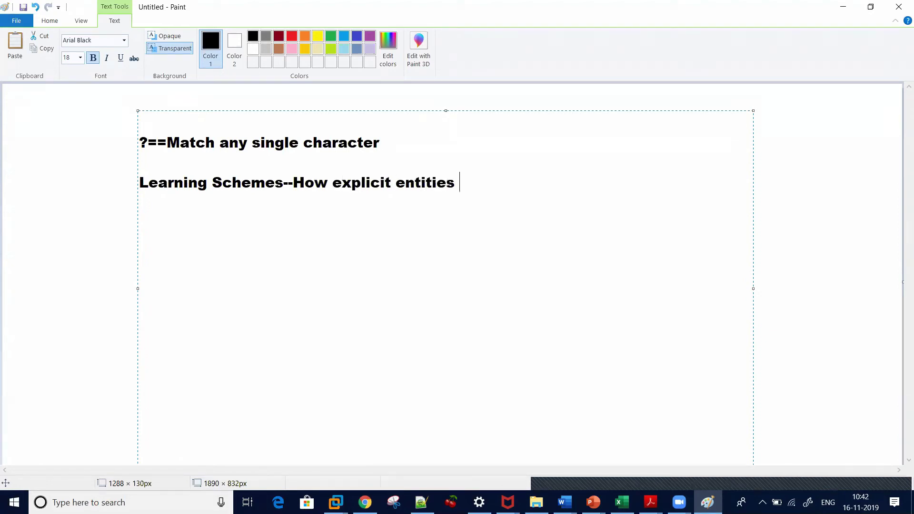
# Continue the Learning Schemes line with "learning provides you three tools to instruct ASM what to learn and how to"
pyautogui.write('learning ')
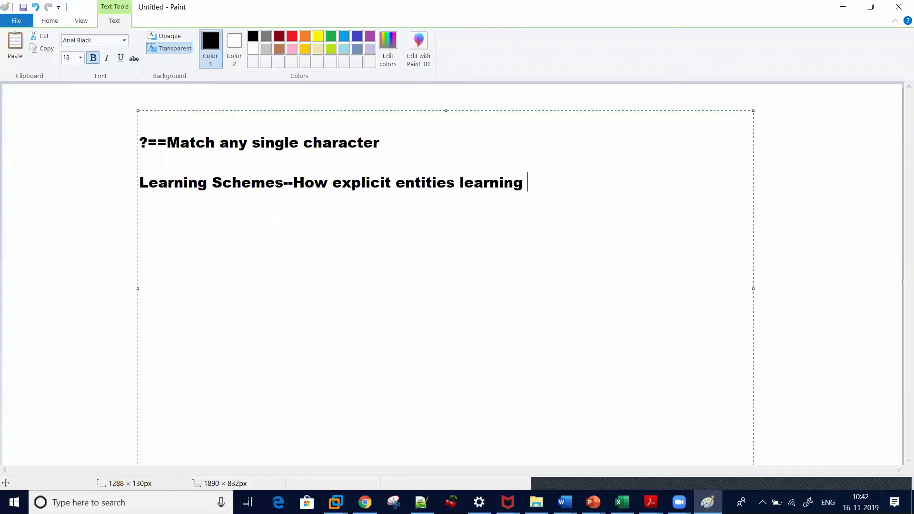
pyautogui.write('provide')
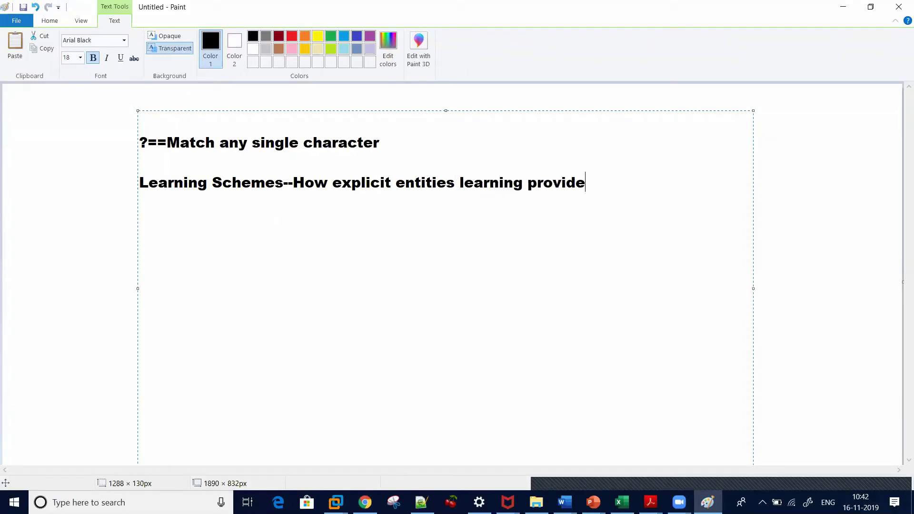
pyautogui.write('s you three tol')
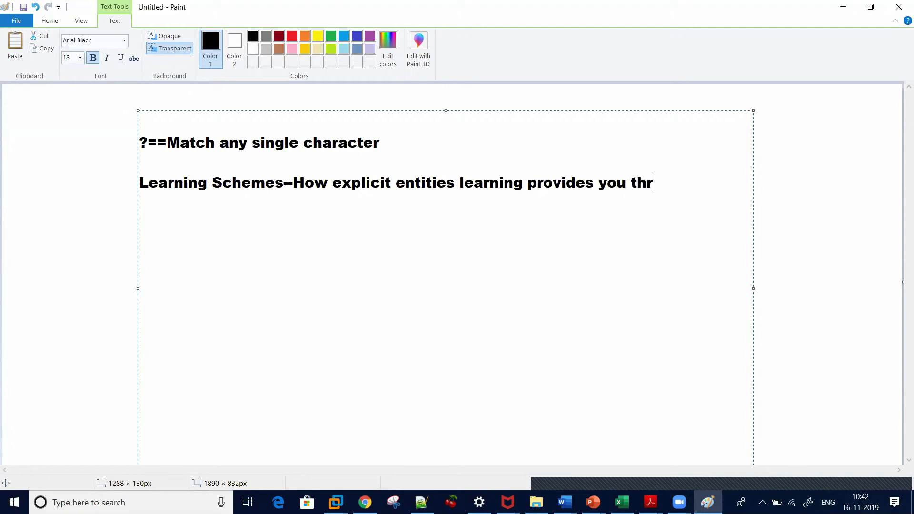
pyautogui.write('ols ')
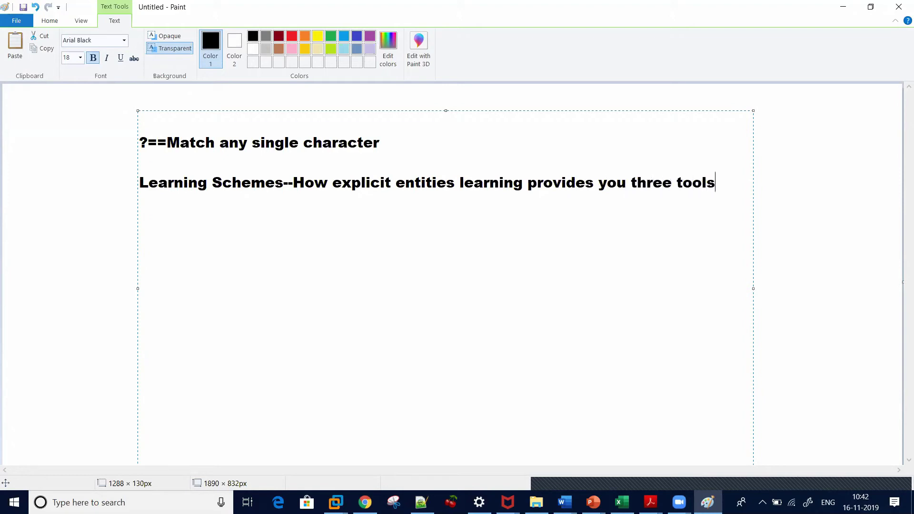
pyautogui.write('to instruct AS')
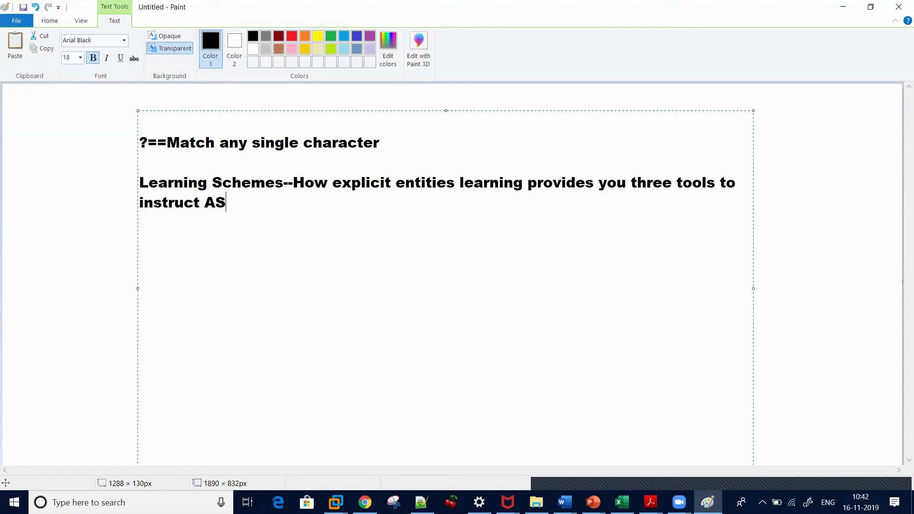
pyautogui.write('M what to learn an')
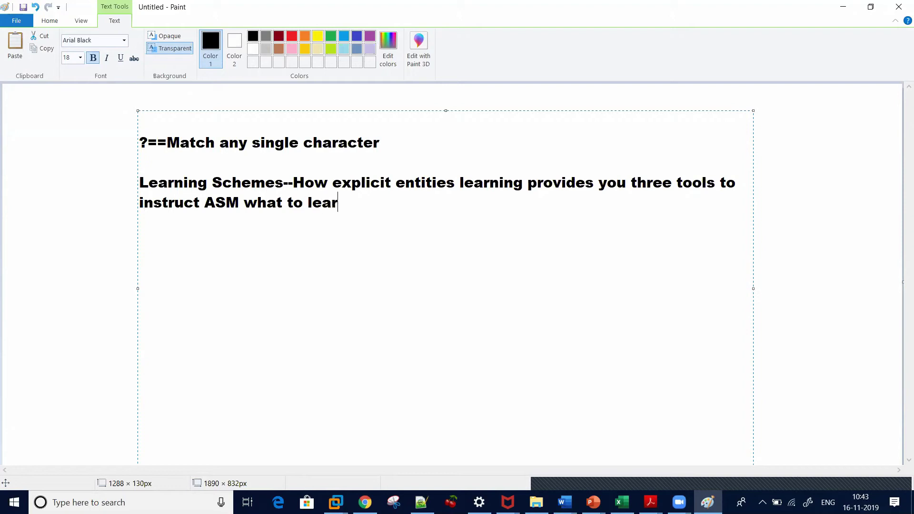
pyautogui.write('d how to l')
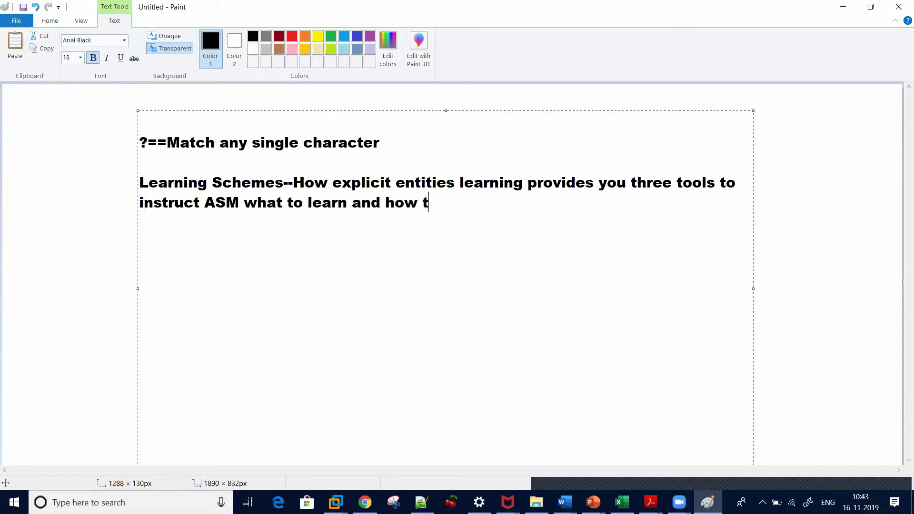
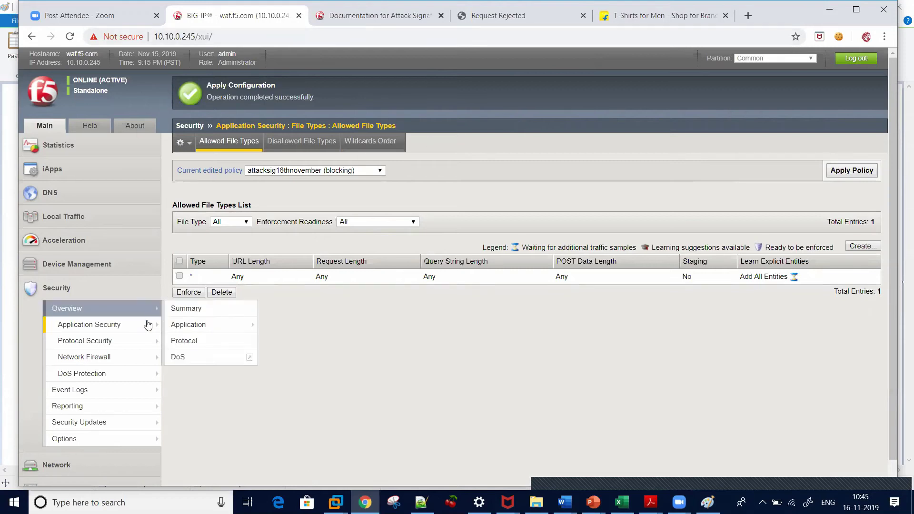
# Open the Parameters List of the attacksig16thnovember policy in BIG-IP
pyautogui.moveTo(147, 326)
pyautogui.click(175, 296)
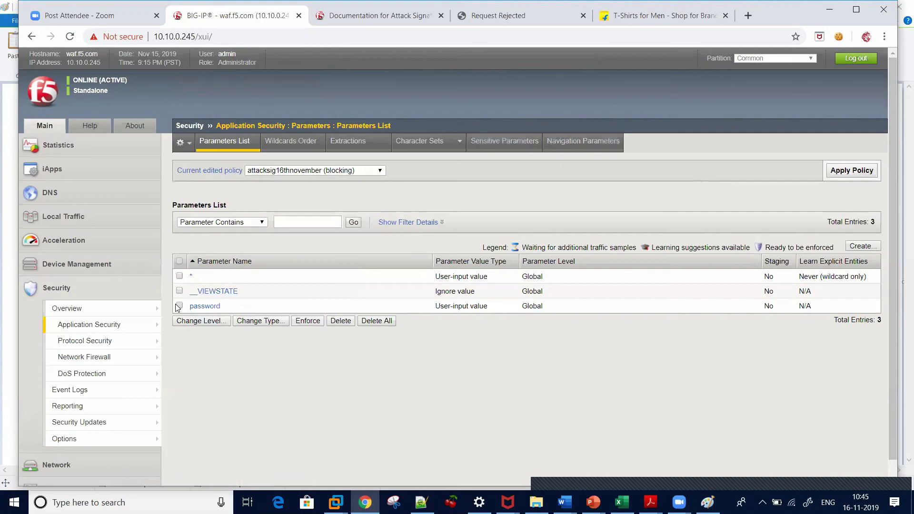
# Delete the __VIEWSTATE and password parameters from the attacksig16thnovember policy and apply the policy
pyautogui.click(178, 306)
pyautogui.click(180, 291)
pyautogui.click(337, 319)
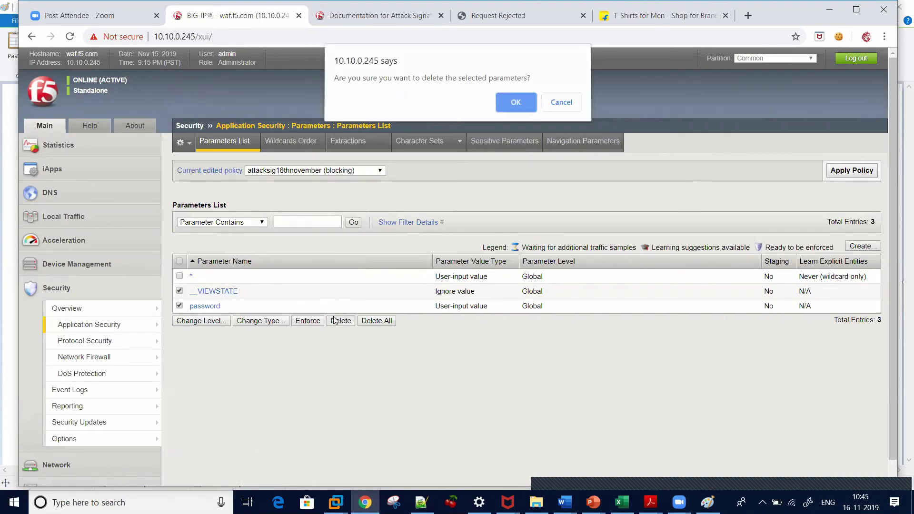
pyautogui.click(519, 105)
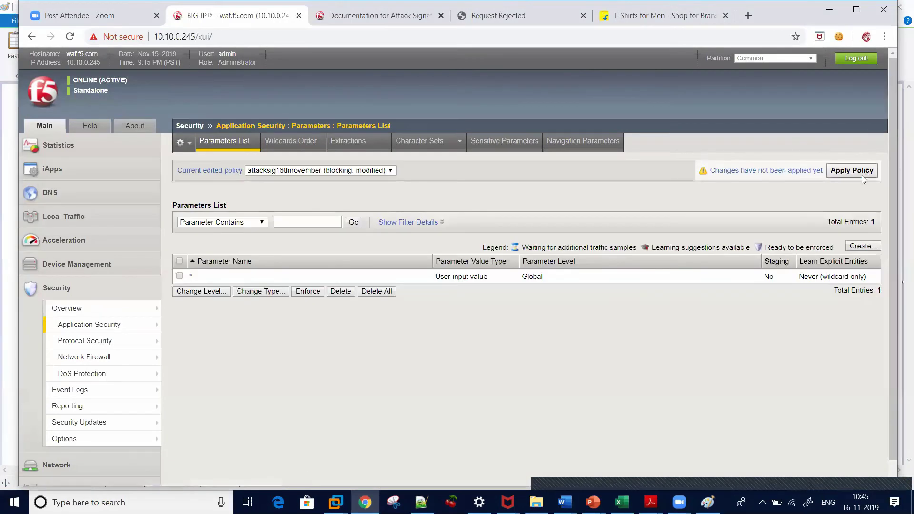
pyautogui.click(852, 170)
pyautogui.click(516, 116)
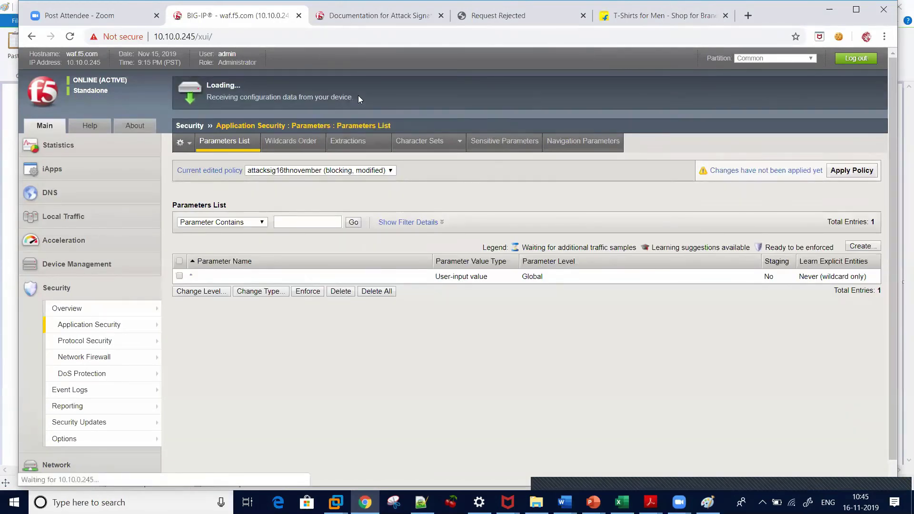
# Load the auction site at 10.10.10.36/index.php? in the browser tab showing the rejected request
pyautogui.click(405, 15)
pyautogui.click(225, 38)
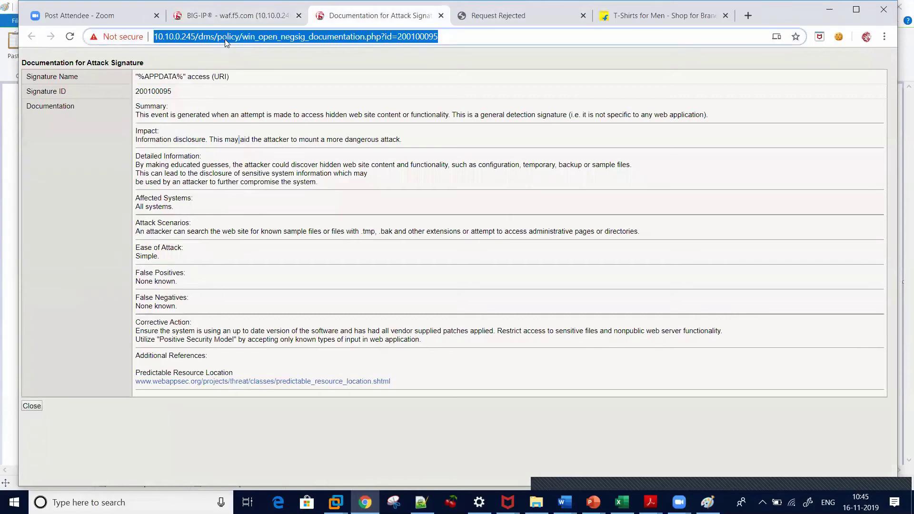
pyautogui.click(468, 17)
pyautogui.click(401, 38)
pyautogui.write('http')
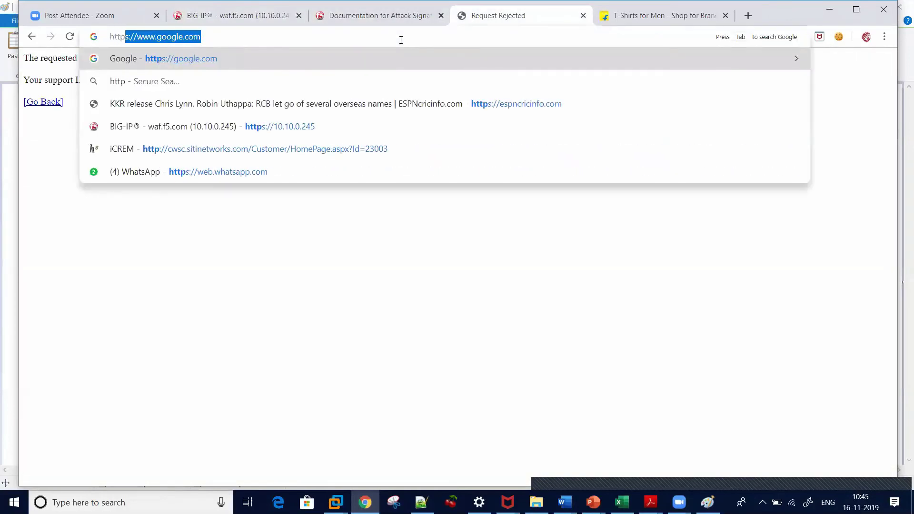
pyautogui.press('BackSpace')
pyautogui.press('BackSpace')
pyautogui.press('BackSpace')
pyautogui.press('BackSpace')
pyautogui.press('BackSpace')
pyautogui.write('10.10.10.36/index.php?')
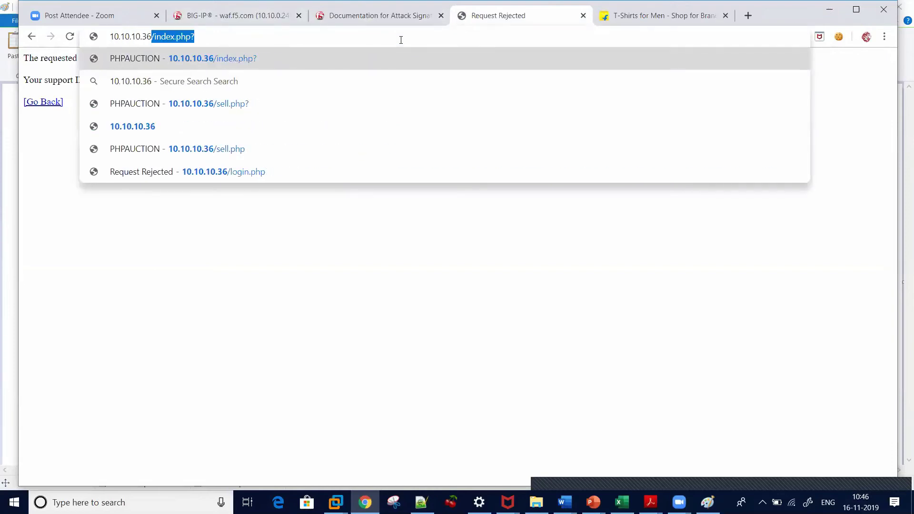
pyautogui.press('Return')
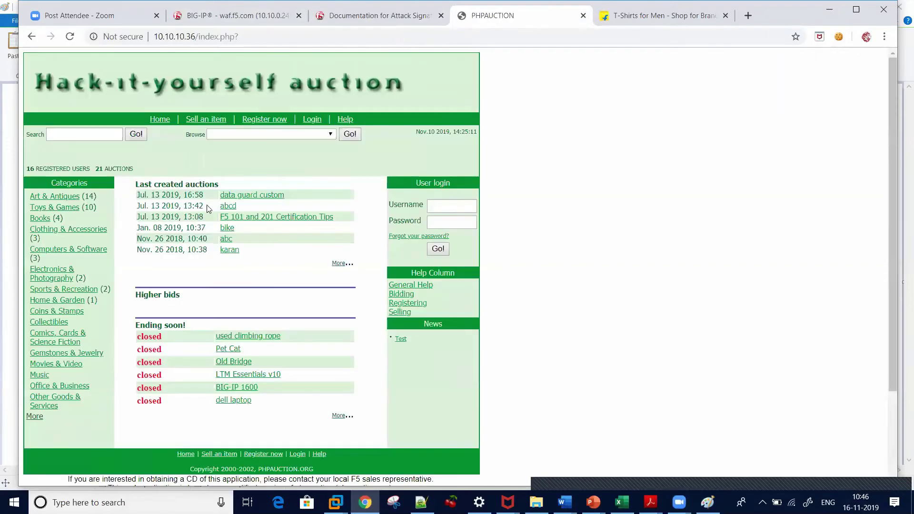
# Generate site traffic by visiting the Sell an item, Register now, Login and Help pages, ending on Home
pyautogui.click(190, 123)
pyautogui.click(247, 120)
pyautogui.click(314, 122)
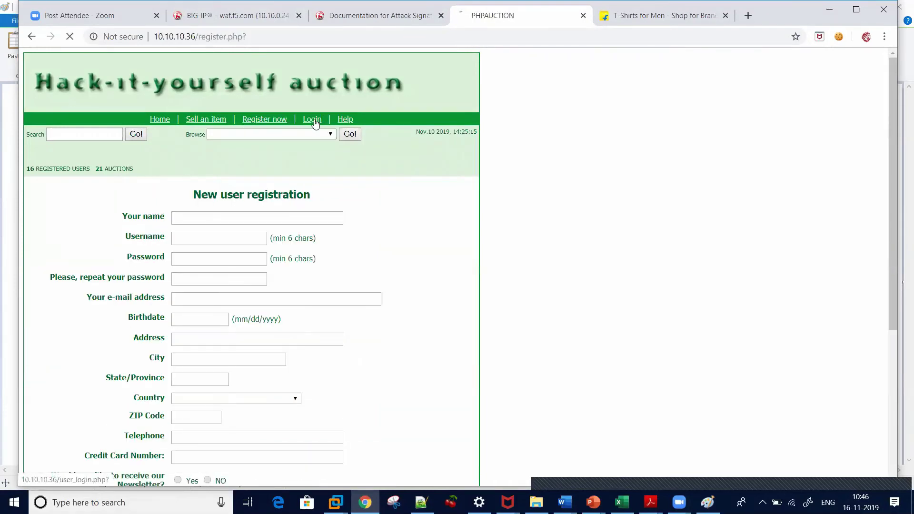
pyautogui.click(341, 121)
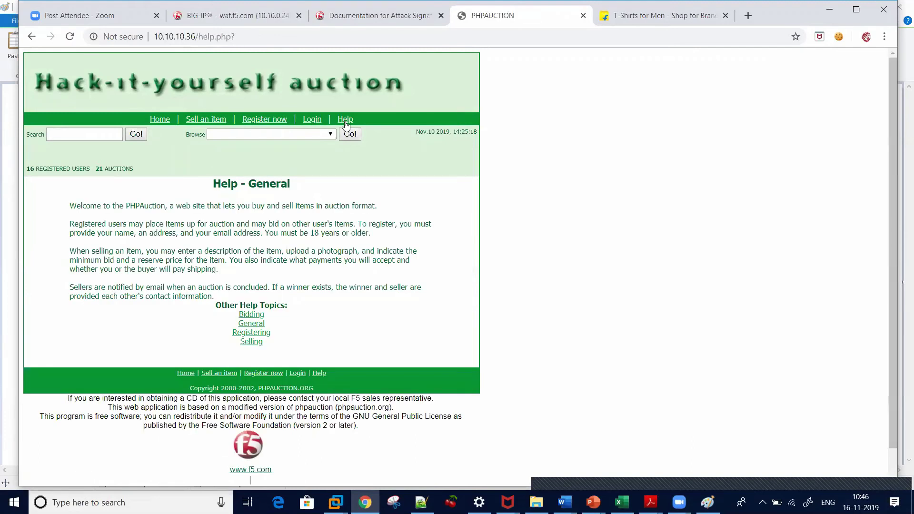
pyautogui.click(162, 125)
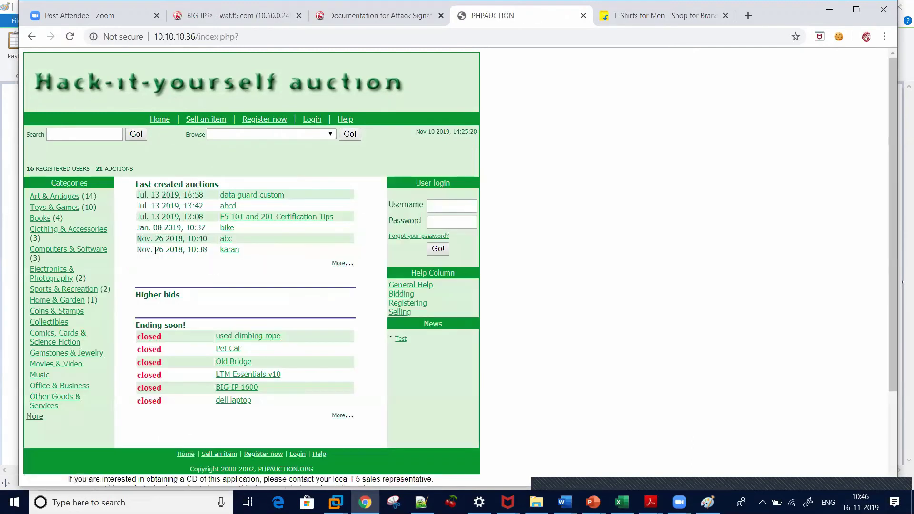
# Browse Clothing & Accessories to the Coke TShirt auction, then visit the registration and login pages and return to Home
pyautogui.click(74, 232)
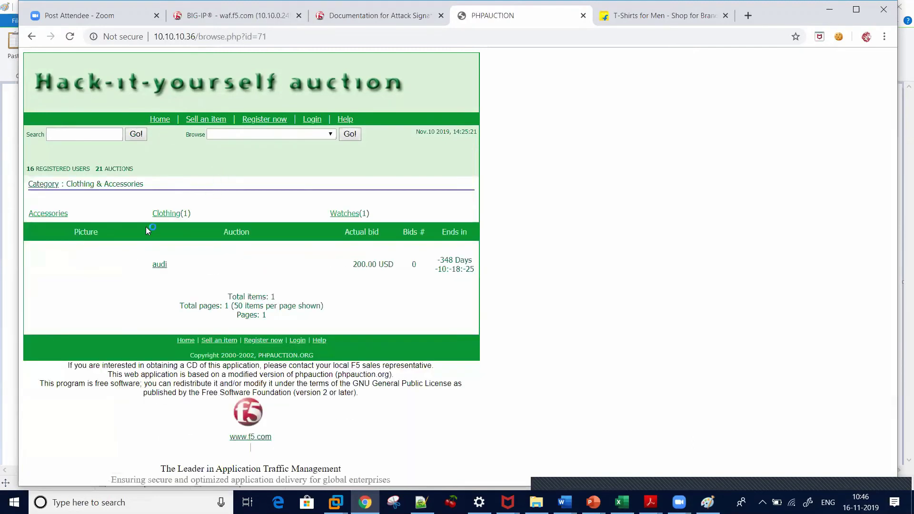
pyautogui.click(161, 214)
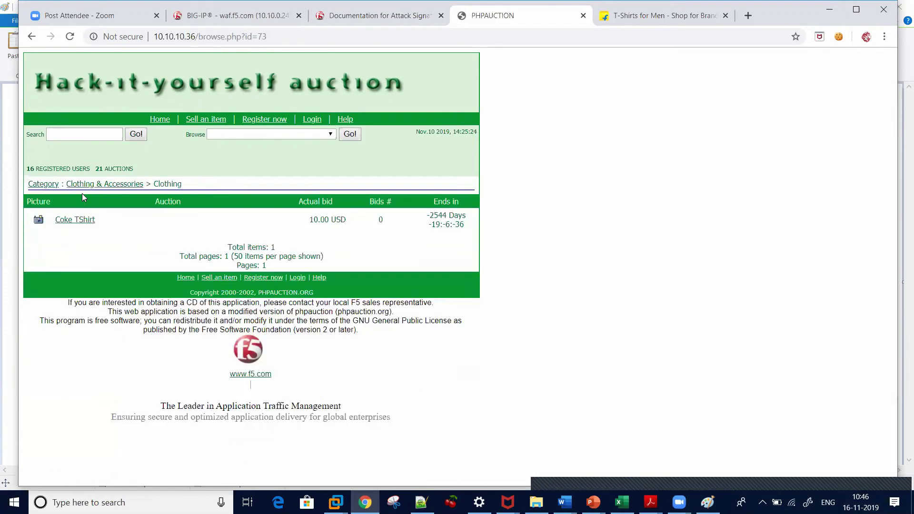
pyautogui.click(77, 220)
pyautogui.click(280, 120)
pyautogui.click(313, 120)
pyautogui.click(160, 126)
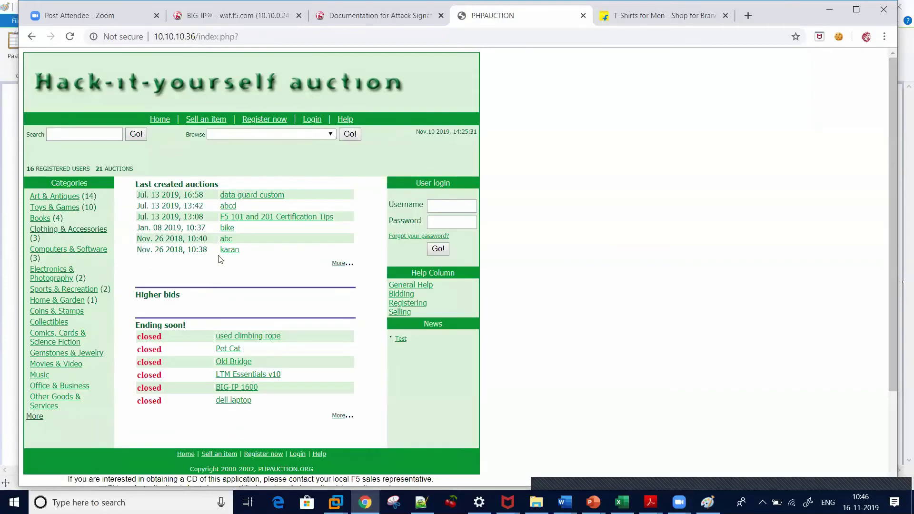
# Open the used climbing rope auction, proceed to its Buy it page and return to Home
pyautogui.click(224, 336)
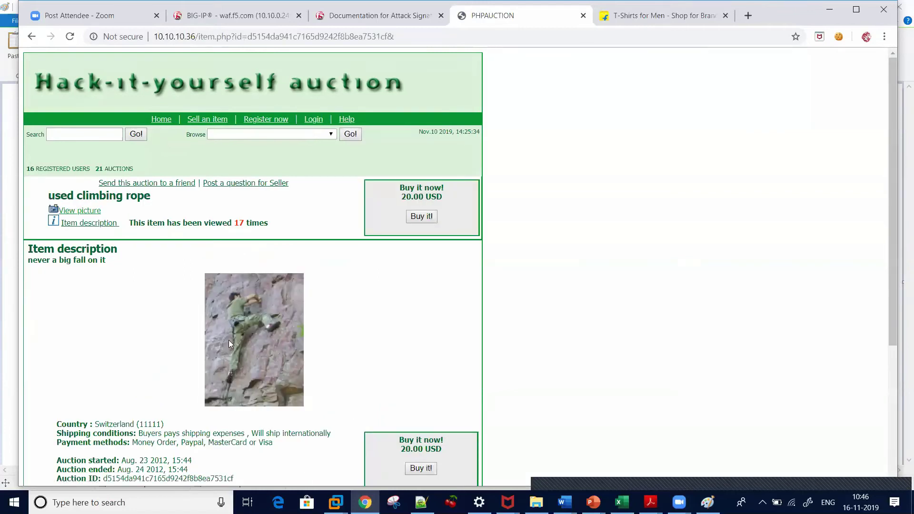
pyautogui.click(433, 217)
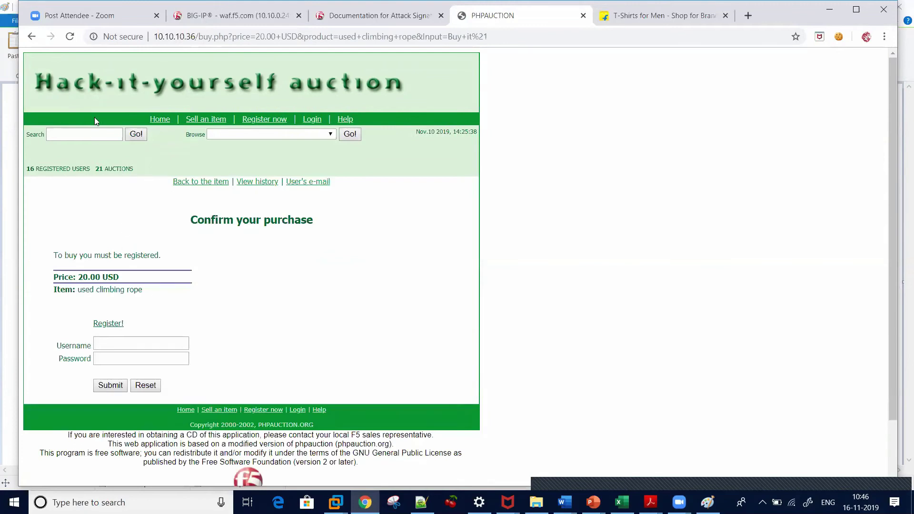
pyautogui.click(163, 121)
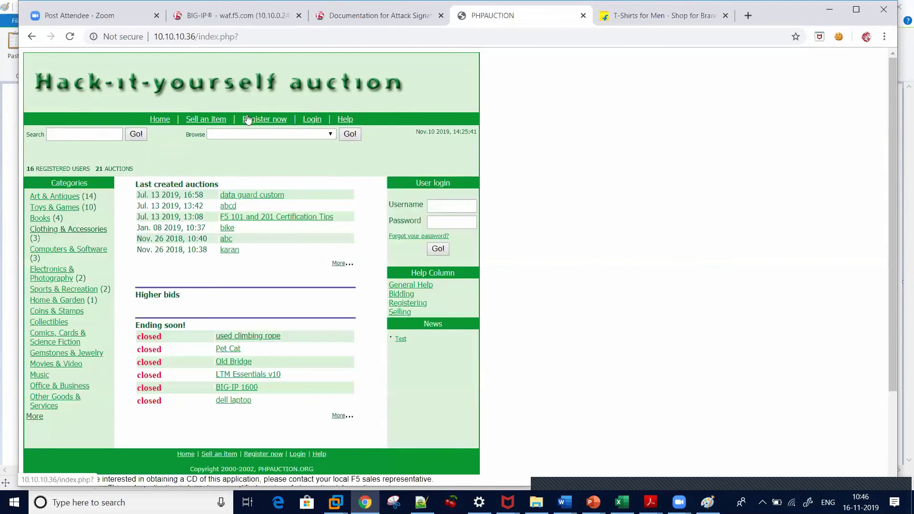
# Visit the Music category, the Registering and General help topics, and the Login page to generate more traffic
pyautogui.click(39, 376)
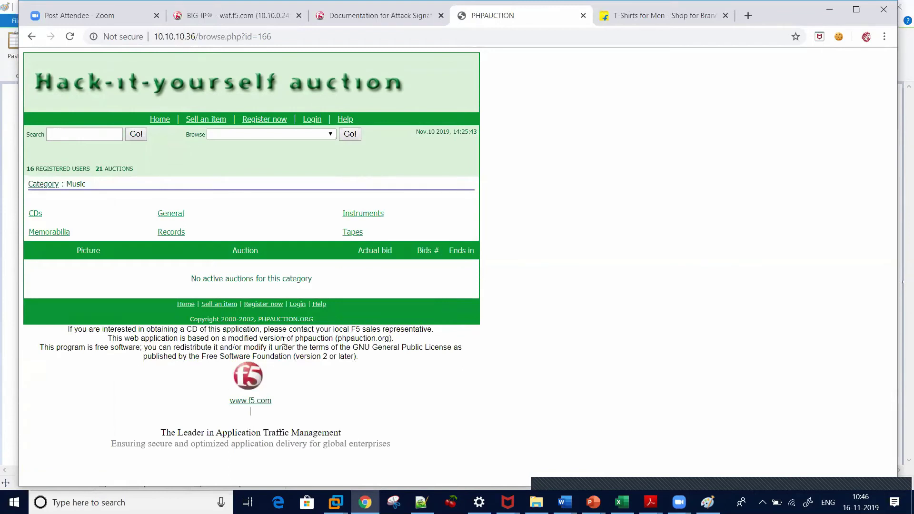
pyautogui.click(319, 305)
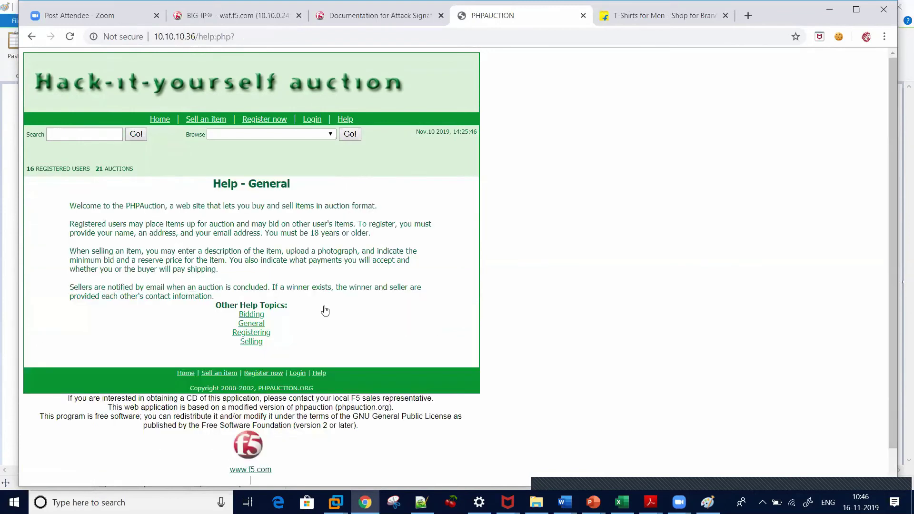
pyautogui.click(253, 333)
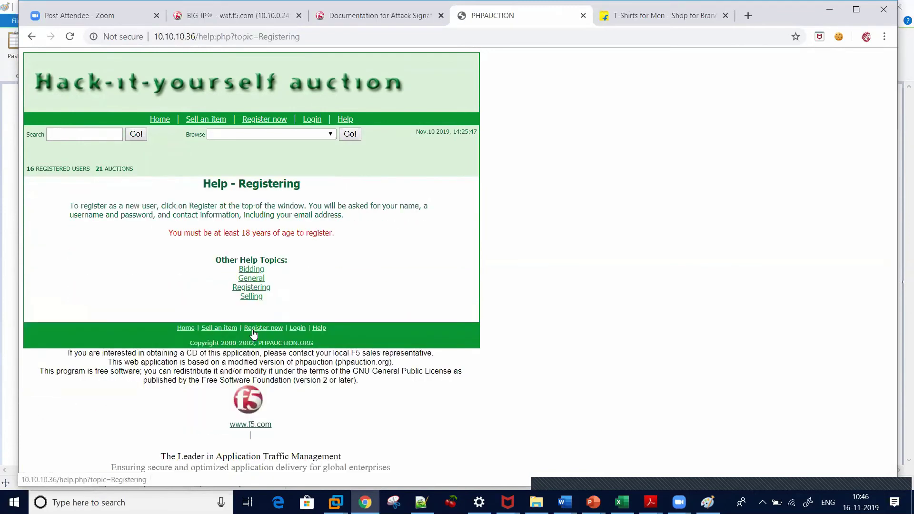
pyautogui.click(251, 278)
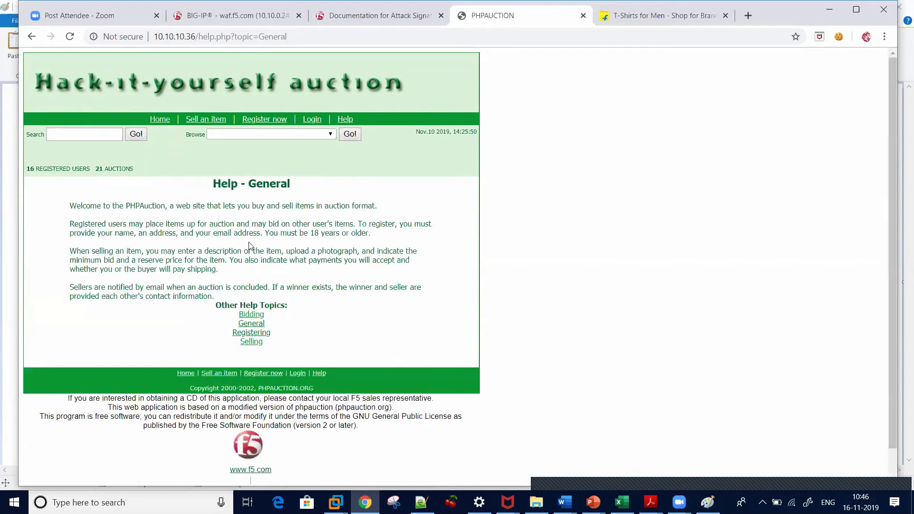
pyautogui.click(346, 119)
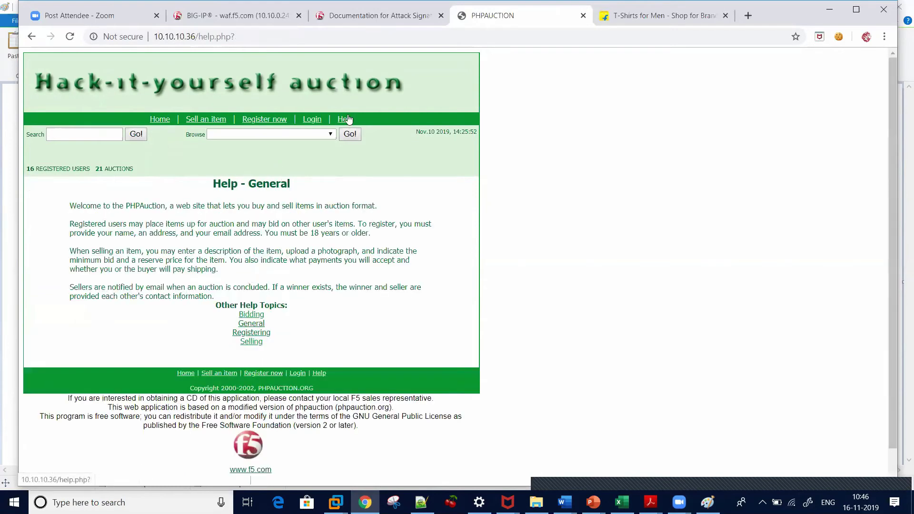
pyautogui.click(312, 118)
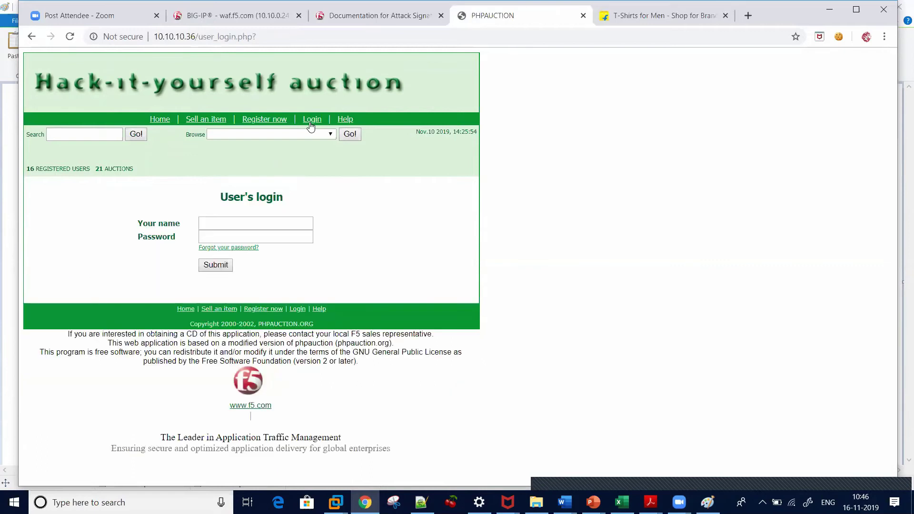
# Switch back to BIG-IP and check the Traffic Learning suggestions and the Allowed File Types list
pyautogui.click(235, 16)
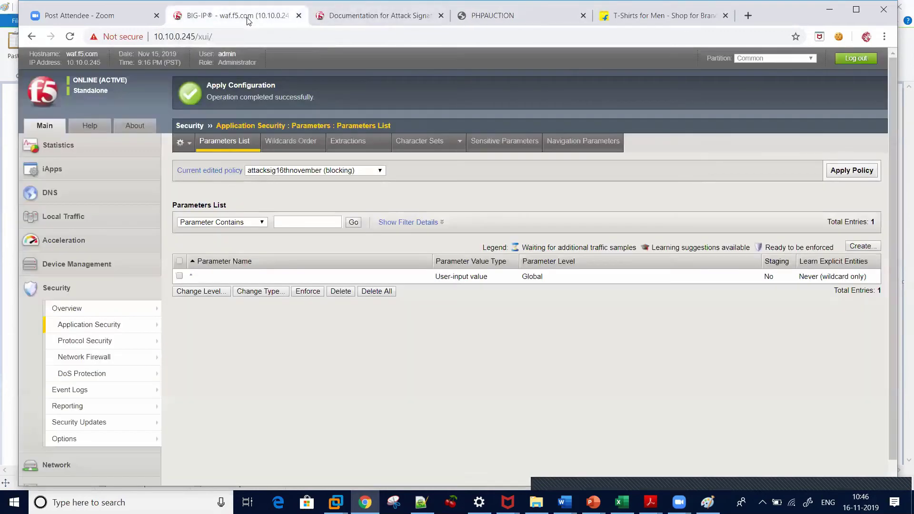
pyautogui.moveTo(125, 321)
pyautogui.moveTo(224, 219)
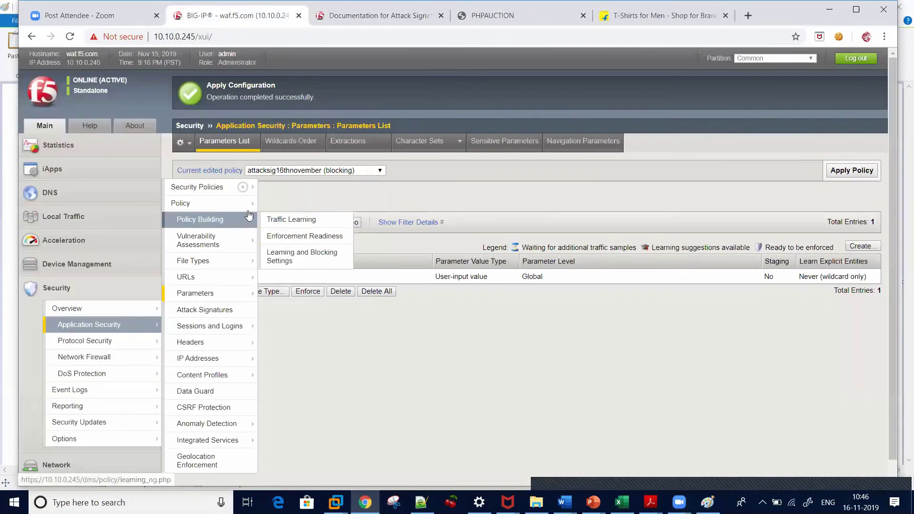
pyautogui.click(295, 219)
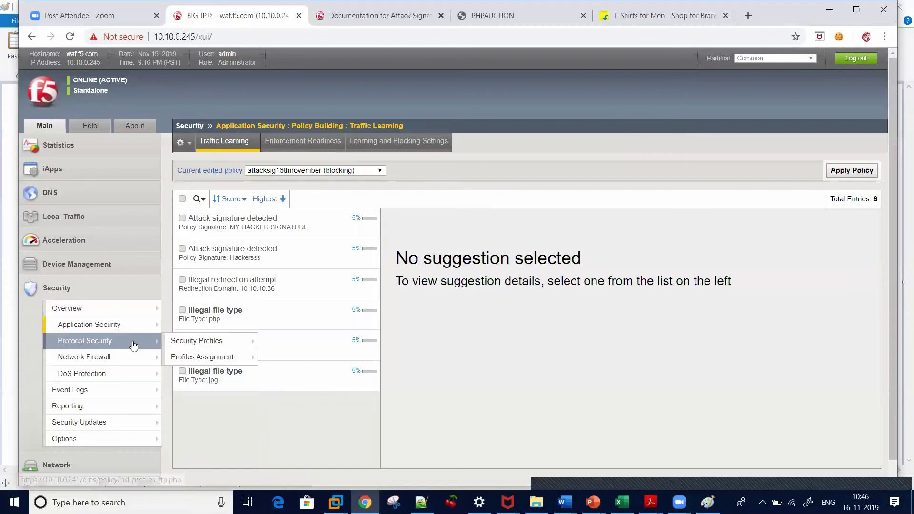
pyautogui.moveTo(127, 326)
pyautogui.moveTo(199, 331)
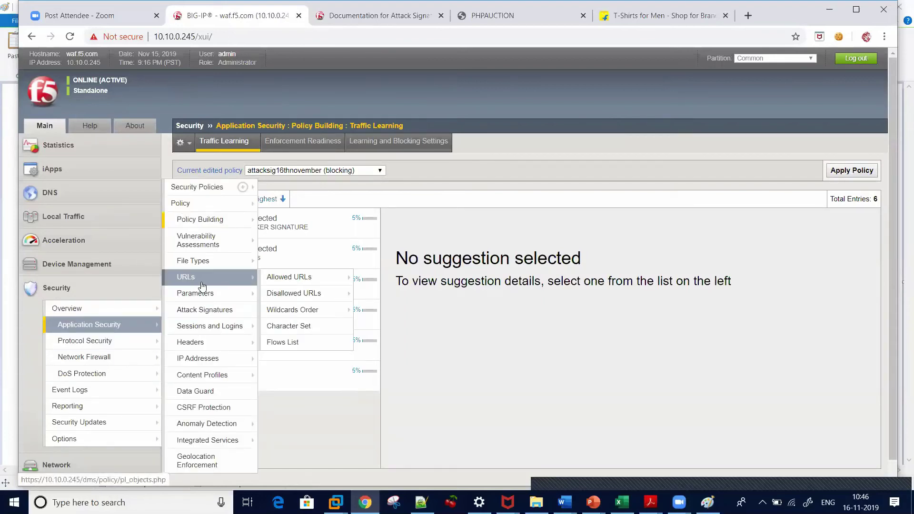
pyautogui.click(203, 264)
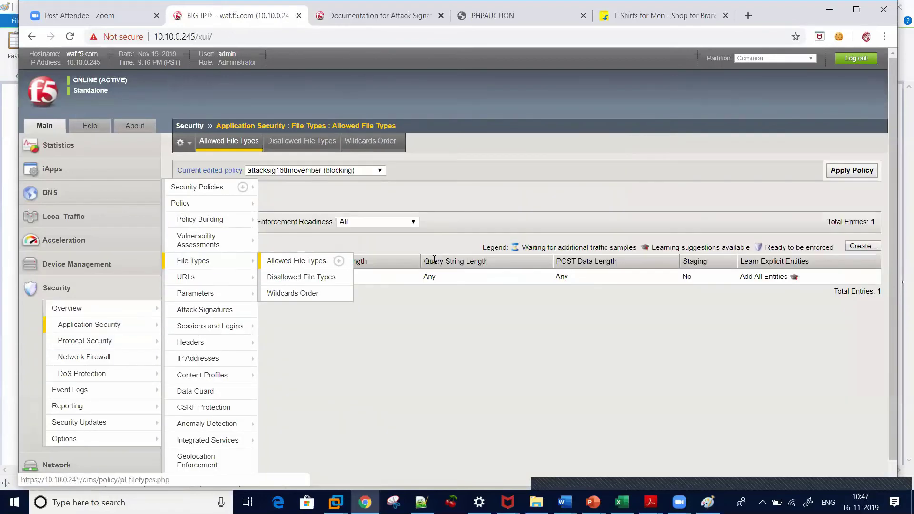
# Review the illegal file type suggestions for php, gif and jpg in Traffic Learning
pyautogui.moveTo(117, 324)
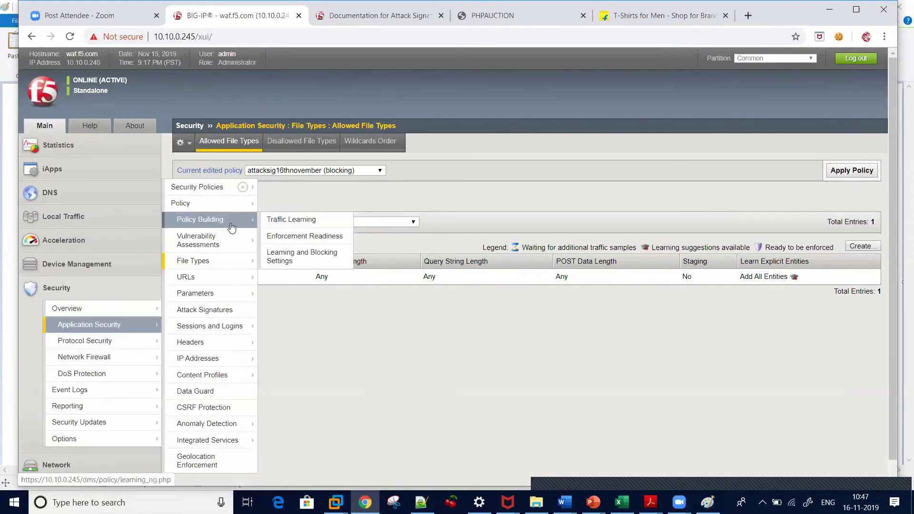
pyautogui.click(285, 226)
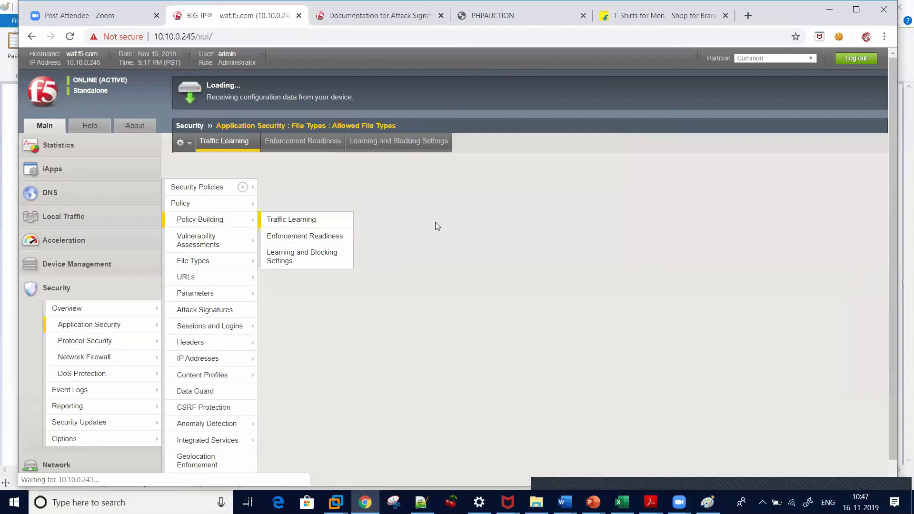
pyautogui.click(250, 319)
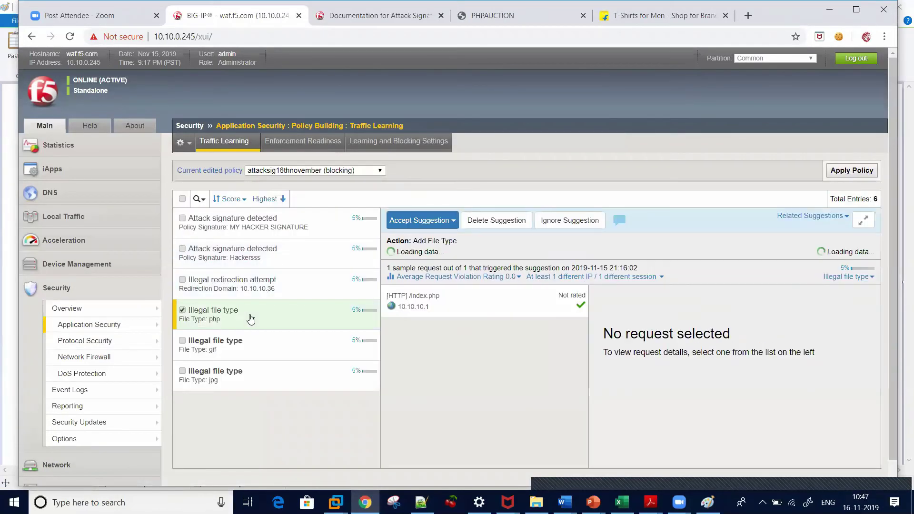
pyautogui.click(249, 350)
pyautogui.click(250, 388)
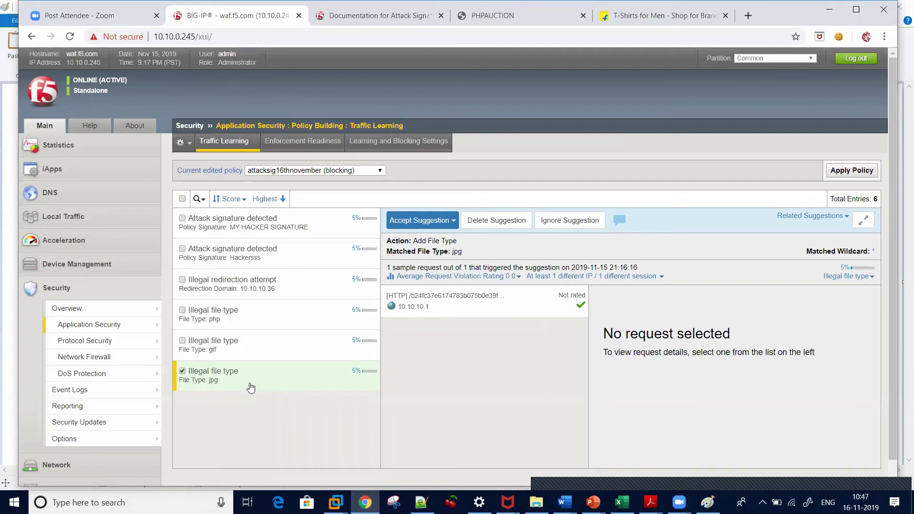
pyautogui.click(235, 315)
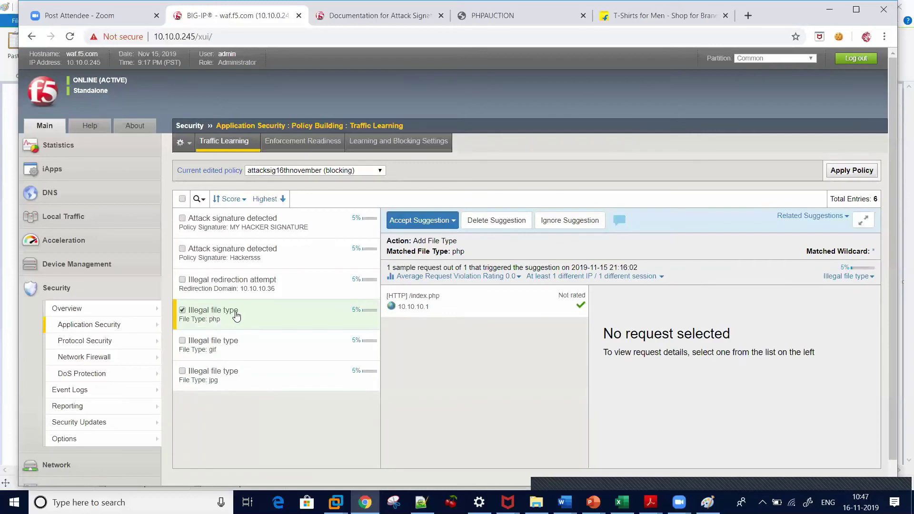
# Open the policy's Learning and Blocking Settings and expand the File Types section
pyautogui.moveTo(143, 324)
pyautogui.moveTo(221, 241)
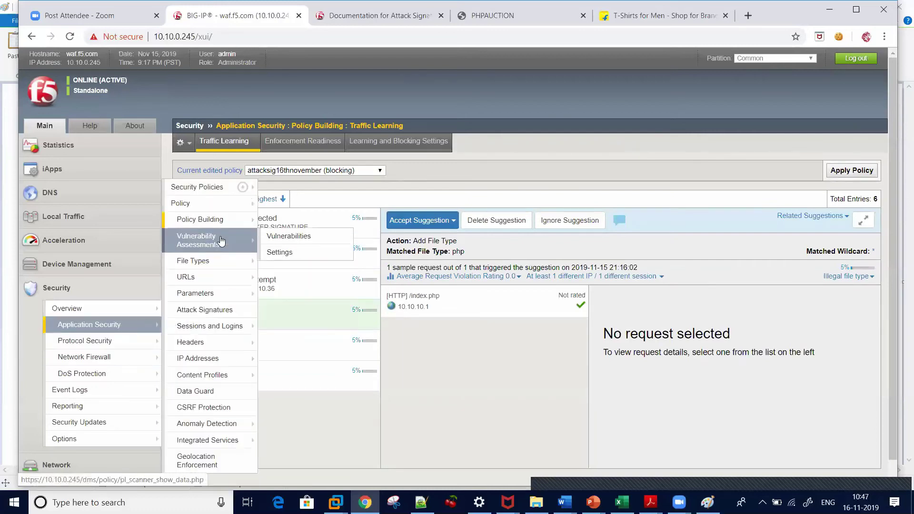
pyautogui.moveTo(210, 220)
pyautogui.click(301, 257)
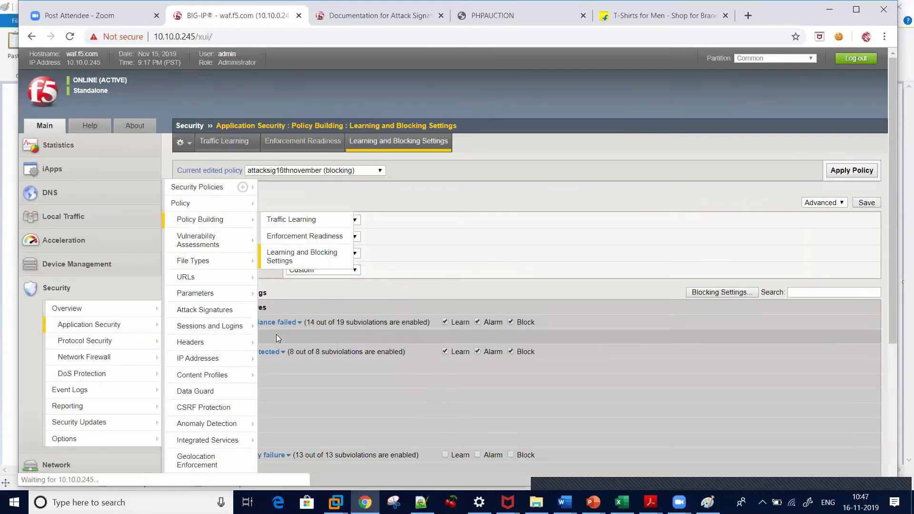
pyautogui.click(240, 378)
pyautogui.click(237, 369)
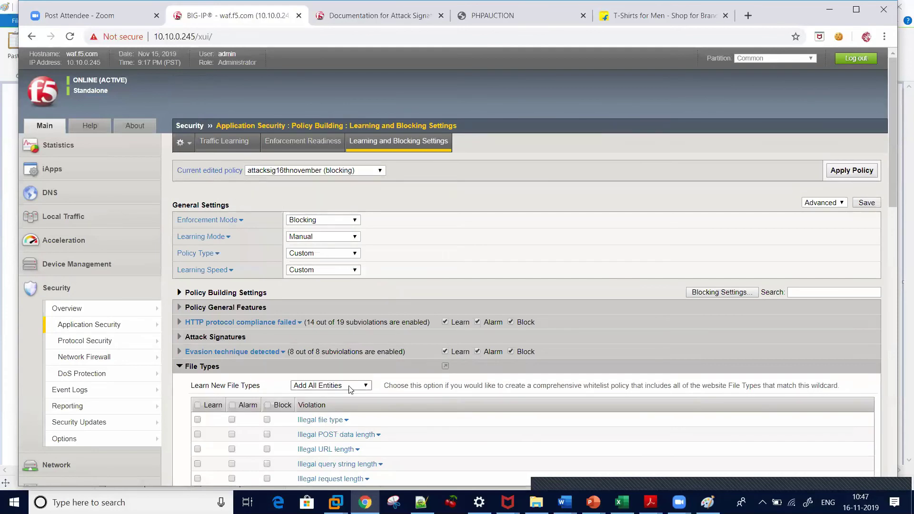
# Look over the File Types and URLs learning settings, then view the php file type suggestion in Traffic Learning
pyautogui.moveTo(893, 196); pyautogui.dragTo(893, 225)
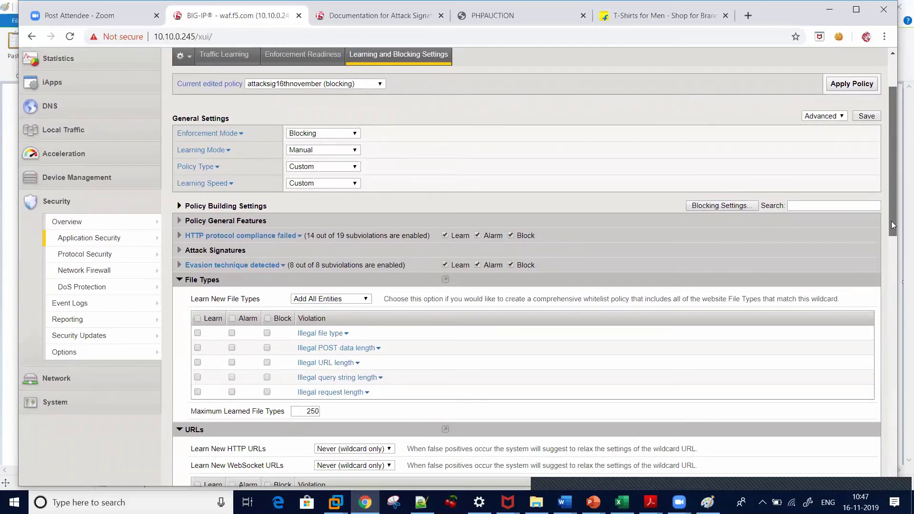
pyautogui.moveTo(891, 225); pyautogui.dragTo(891, 190)
pyautogui.moveTo(76, 328)
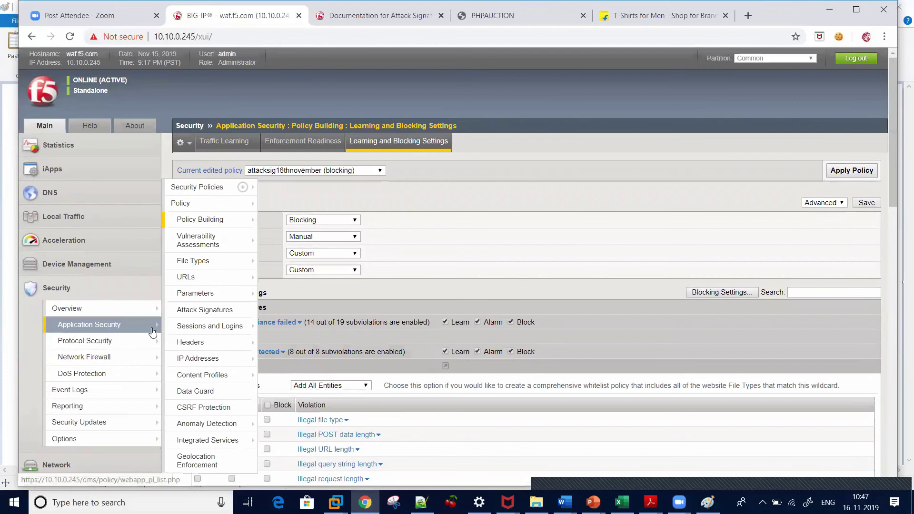
pyautogui.moveTo(209, 203)
pyautogui.moveTo(240, 220)
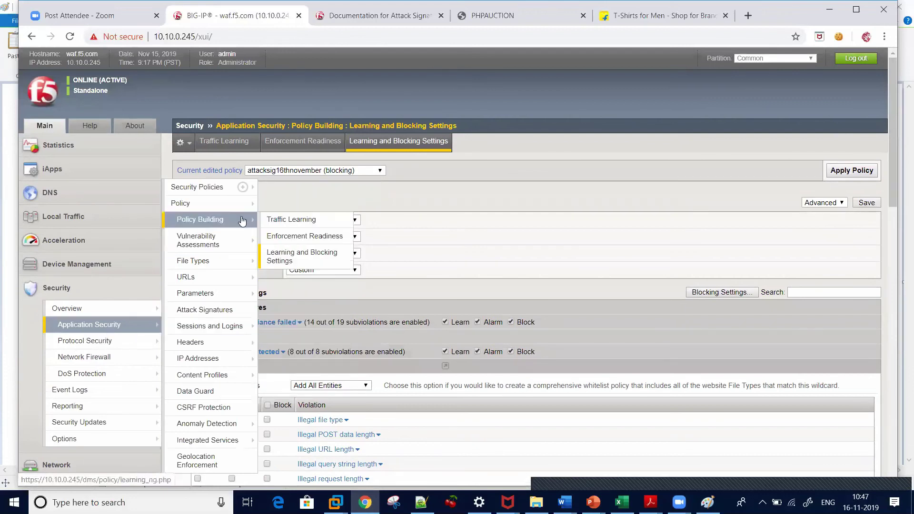
pyautogui.click(274, 219)
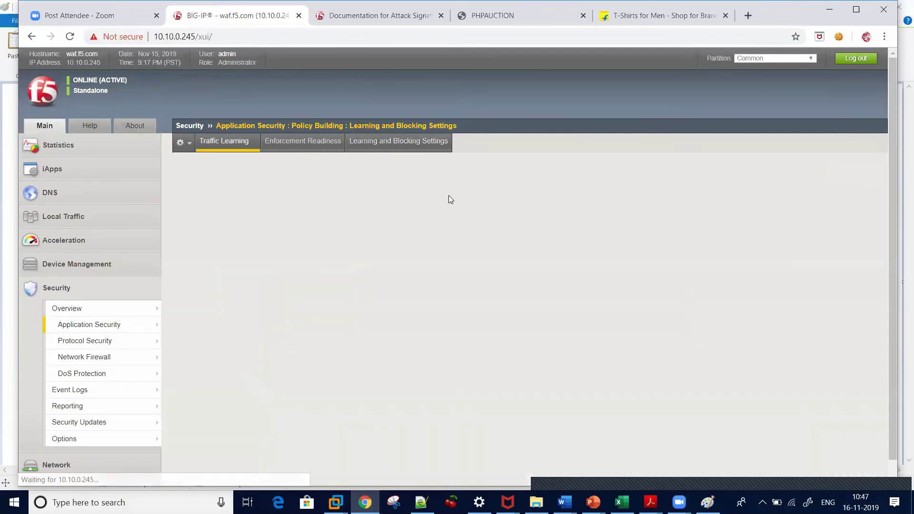
pyautogui.click(257, 317)
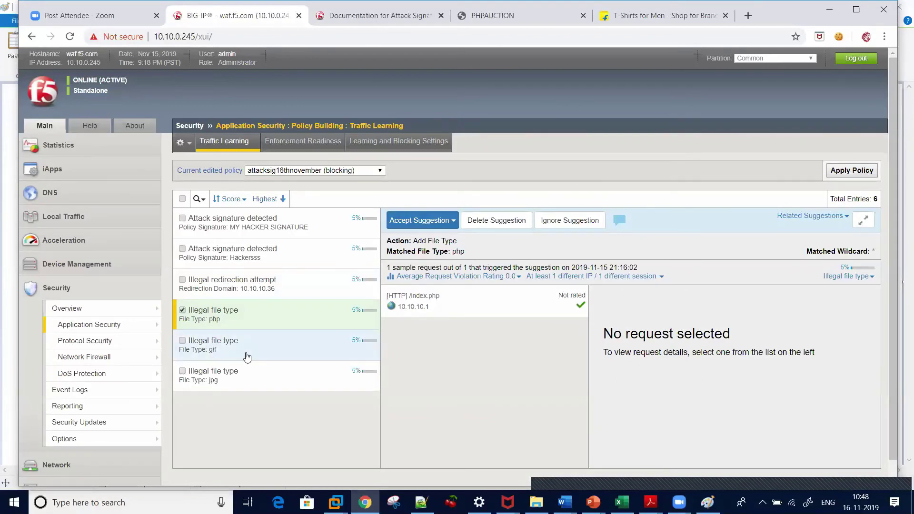
# Open the policy's Learning and Blocking Settings and set Learn New HTTP URLs to Add All Entities
pyautogui.moveTo(119, 324)
pyautogui.moveTo(205, 219)
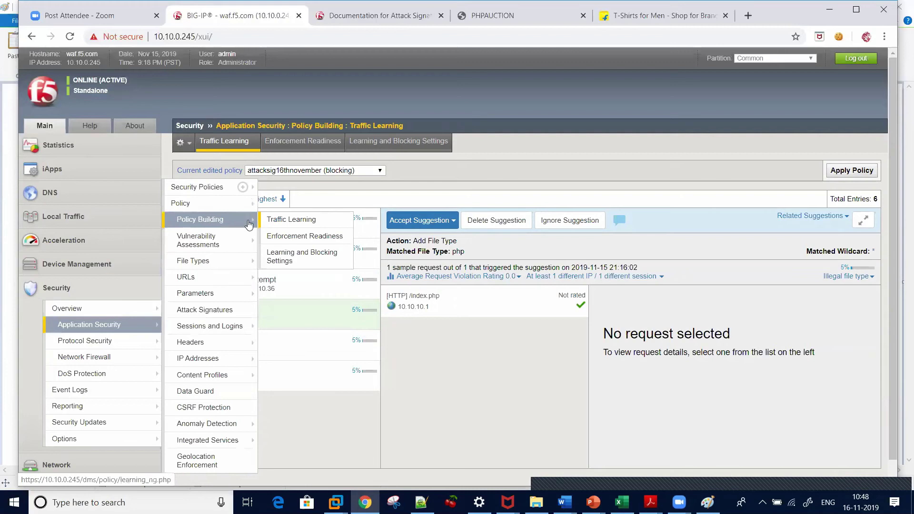
pyautogui.click(301, 257)
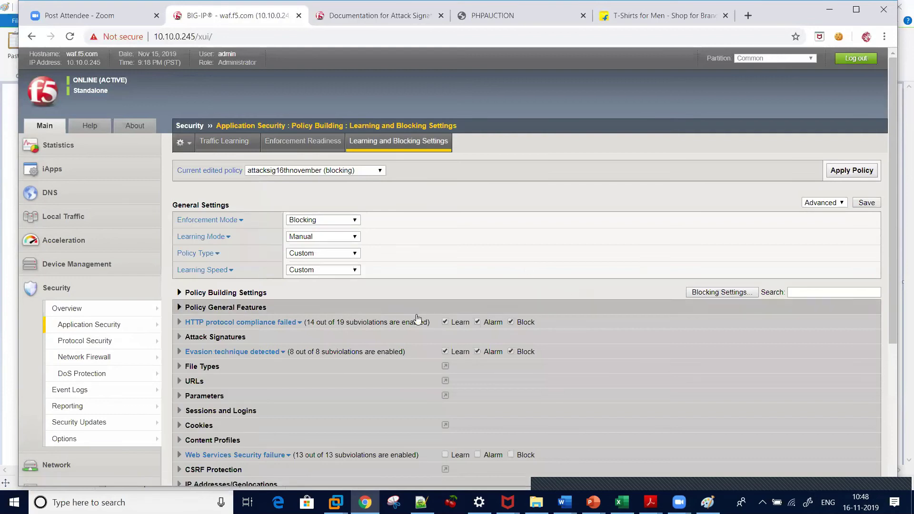
pyautogui.click(200, 369)
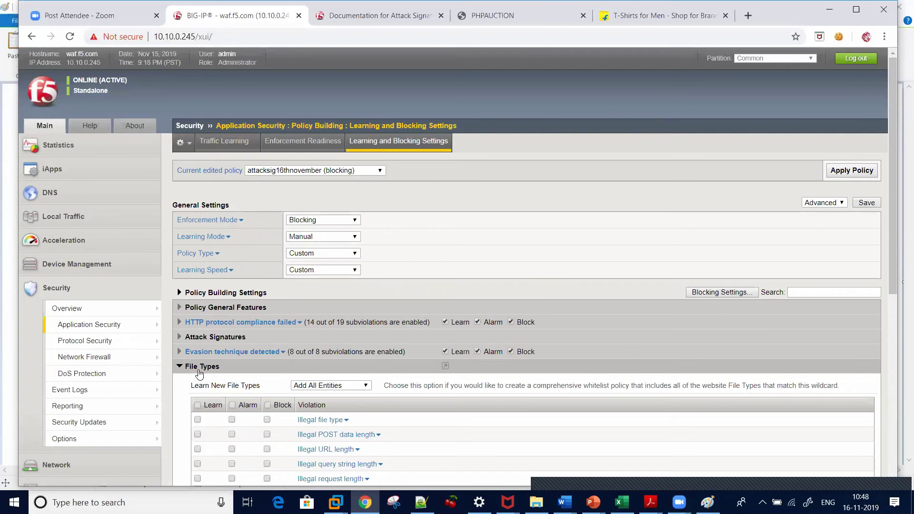
pyautogui.moveTo(888, 228); pyautogui.dragTo(889, 358)
pyautogui.click(391, 279)
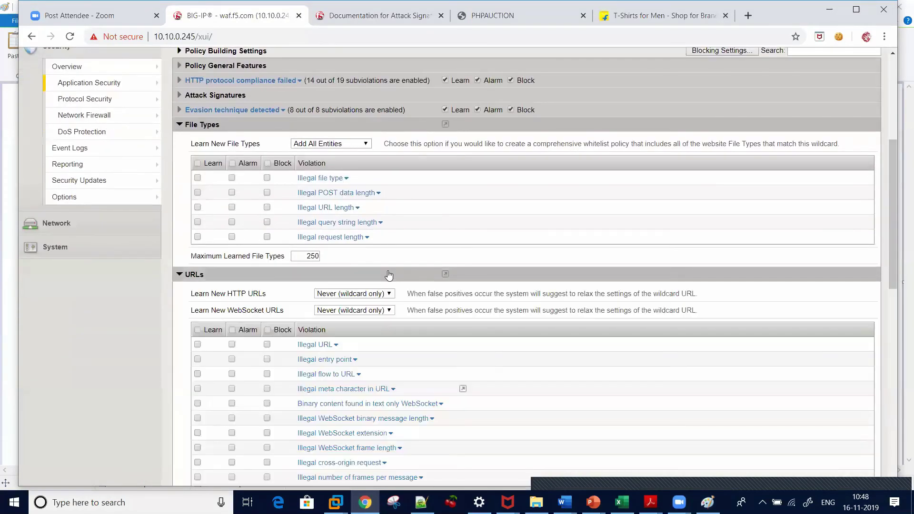
pyautogui.click(361, 294)
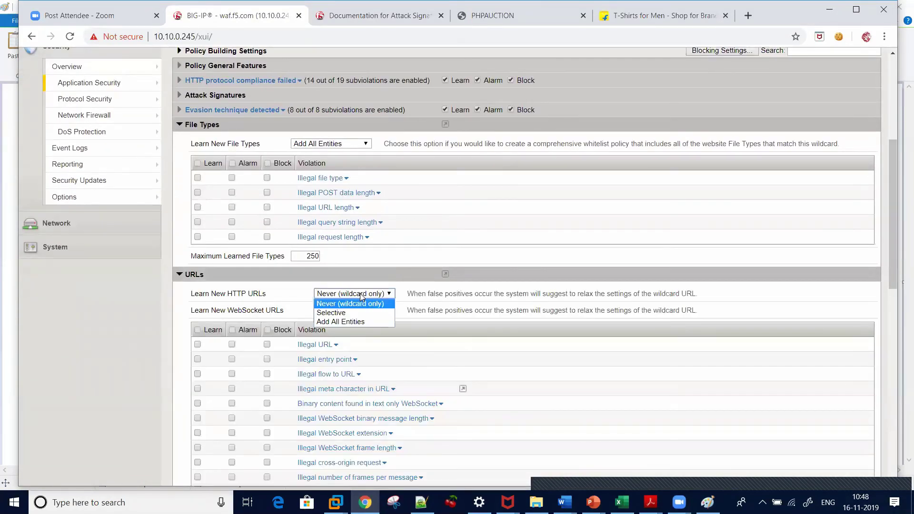
pyautogui.click(354, 319)
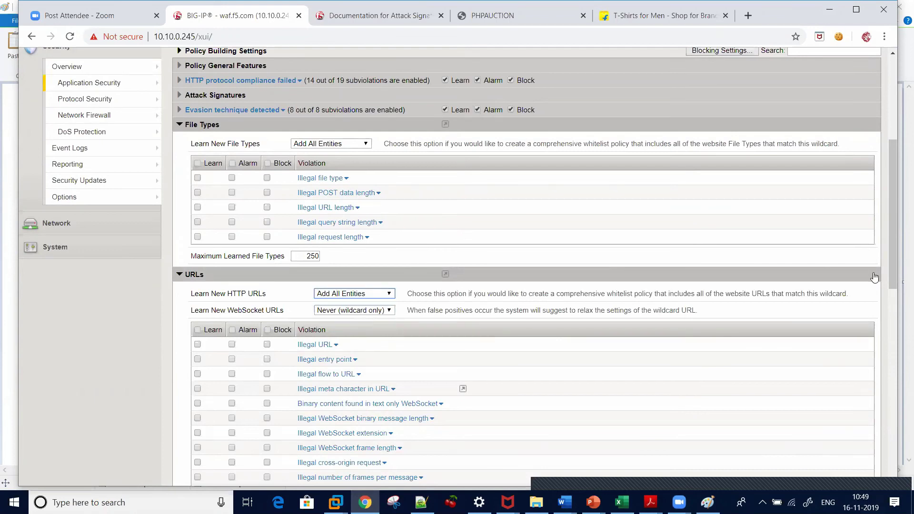
# Expand the Parameters section and set Learn New Parameters to Add All Entities
pyautogui.moveTo(888, 305); pyautogui.dragTo(887, 409)
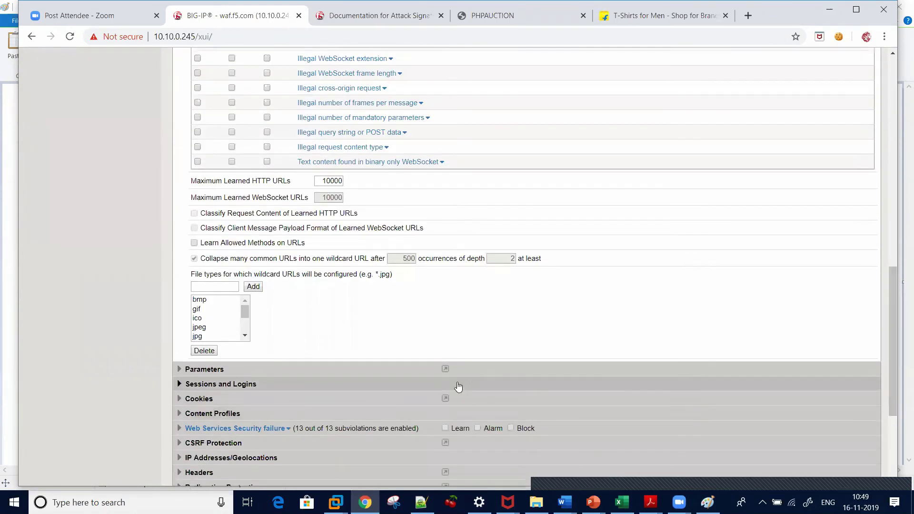
pyautogui.click(399, 370)
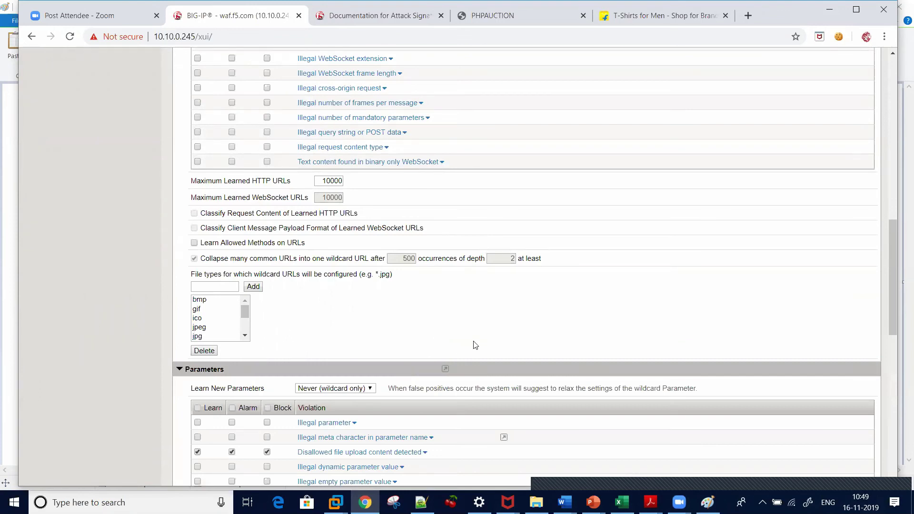
pyautogui.click(324, 388)
pyautogui.click(323, 416)
# Save the learning settings and apply the attacksig16thnovember policy
pyautogui.moveTo(896, 268); pyautogui.dragTo(851, 99)
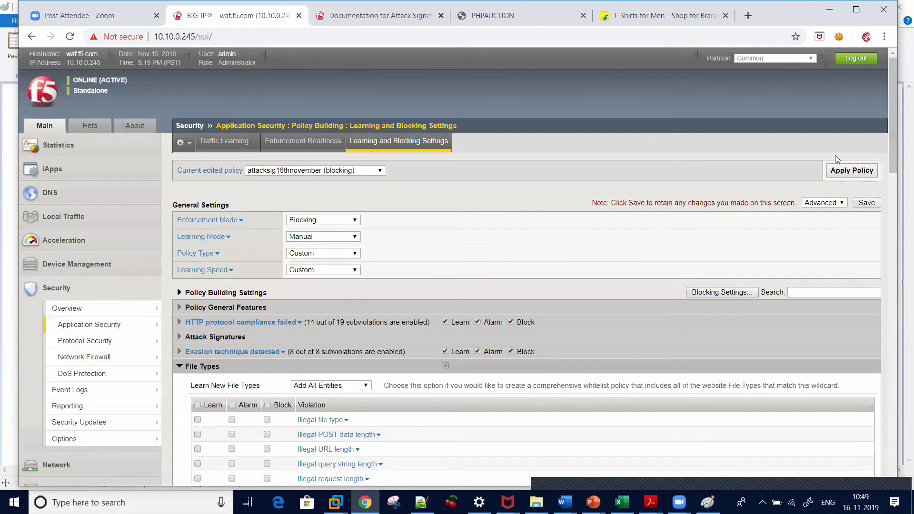
pyautogui.click(866, 203)
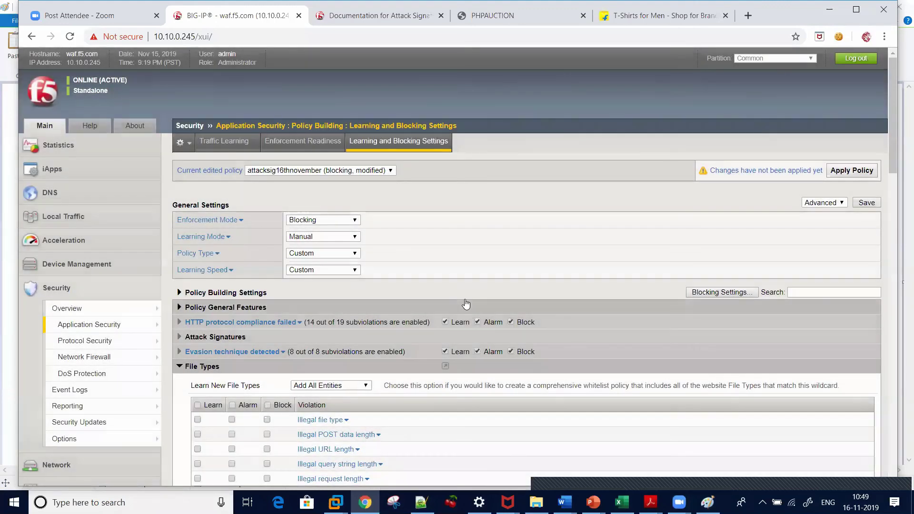
pyautogui.click(852, 171)
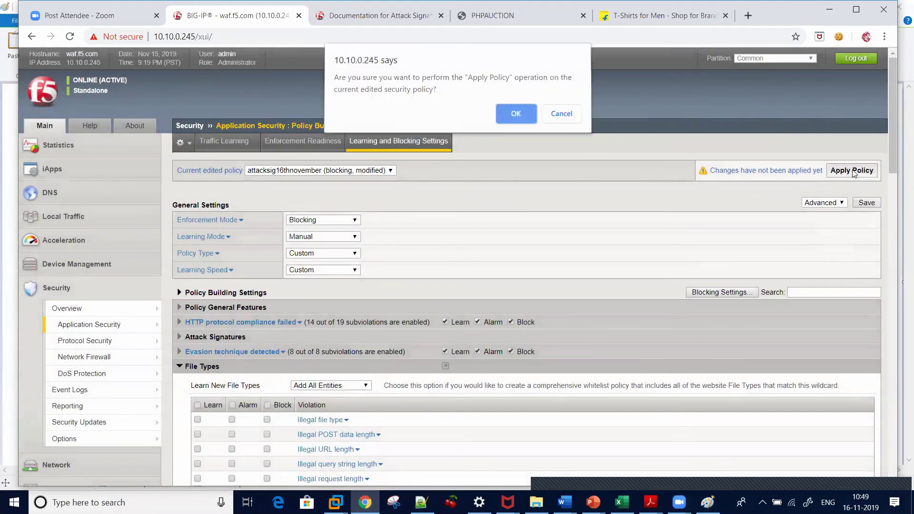
pyautogui.click(508, 125)
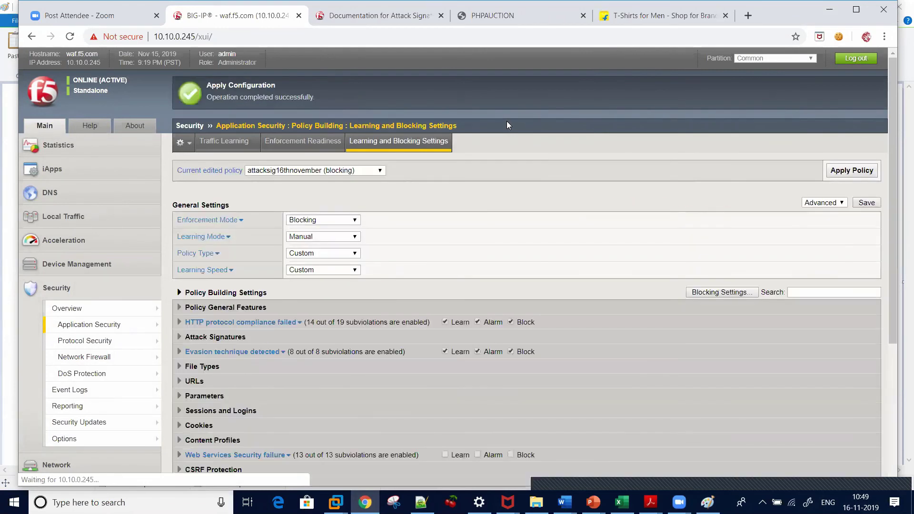
# Open Traffic Learning and delete all pending learning suggestions
pyautogui.moveTo(140, 309)
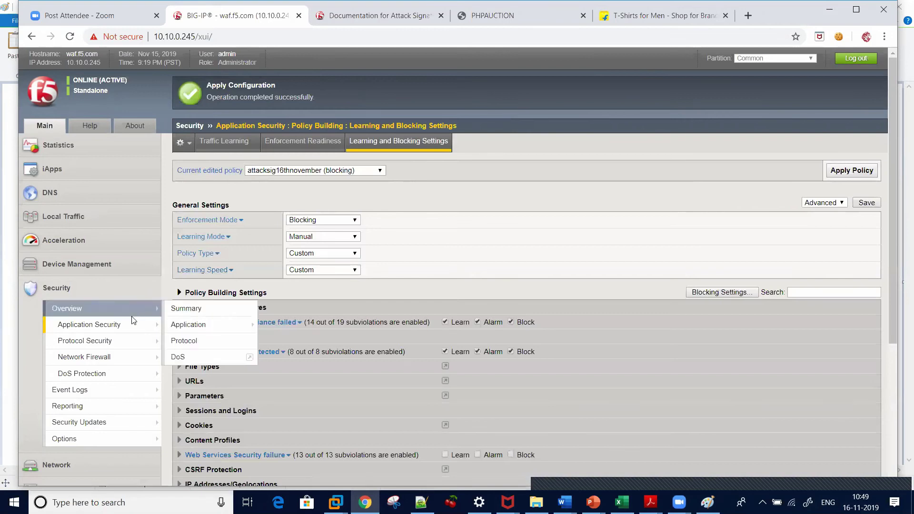
pyautogui.moveTo(89, 324)
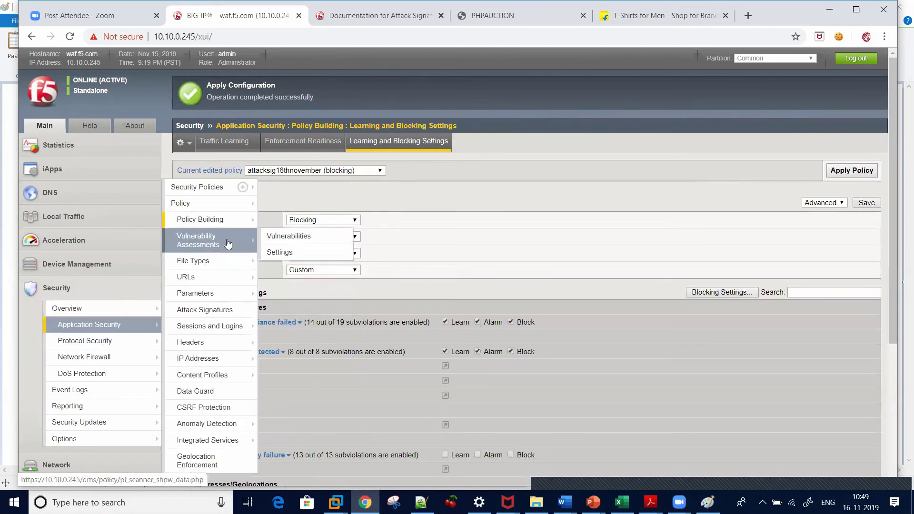
pyautogui.moveTo(200, 219)
pyautogui.click(292, 220)
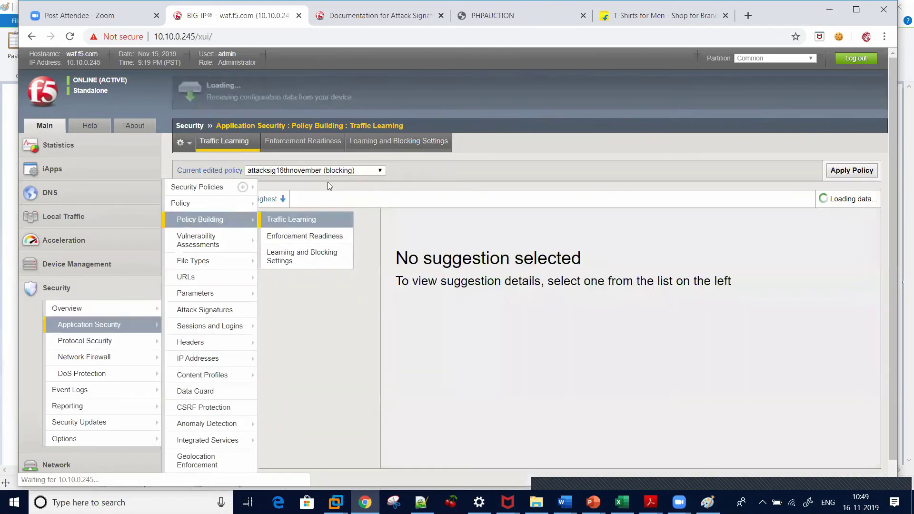
pyautogui.click(182, 198)
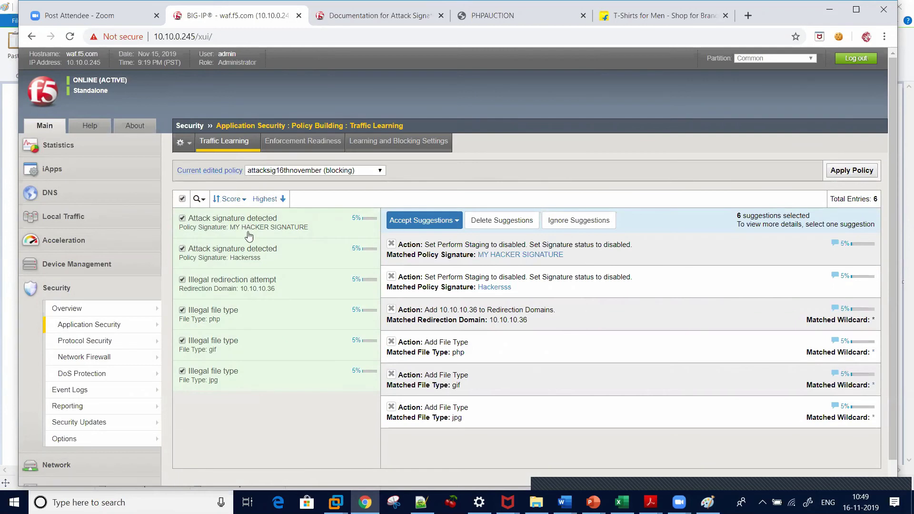
pyautogui.click(491, 222)
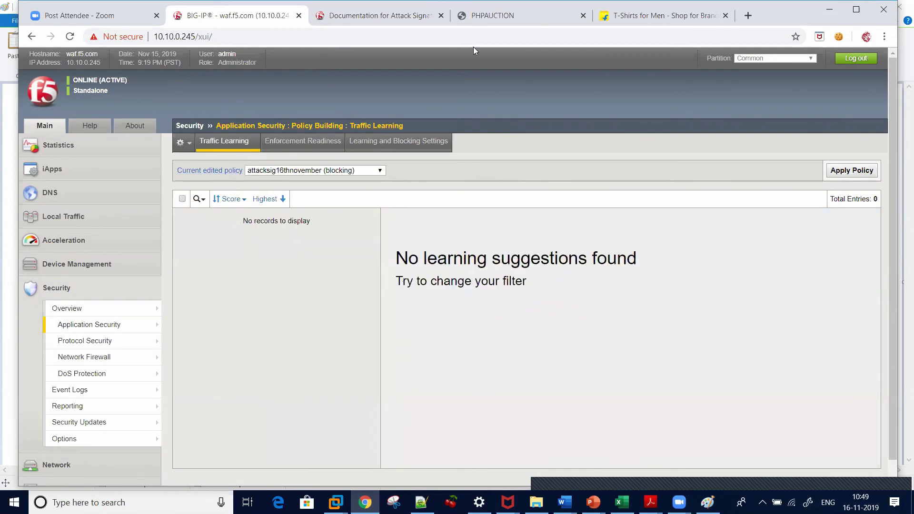
# Switch to the PHPAUCTION site and visit Sell an item, Register now, Home, and the Coins subcategory of Coins & Stamps to generate traffic
pyautogui.click(490, 15)
pyautogui.click(195, 119)
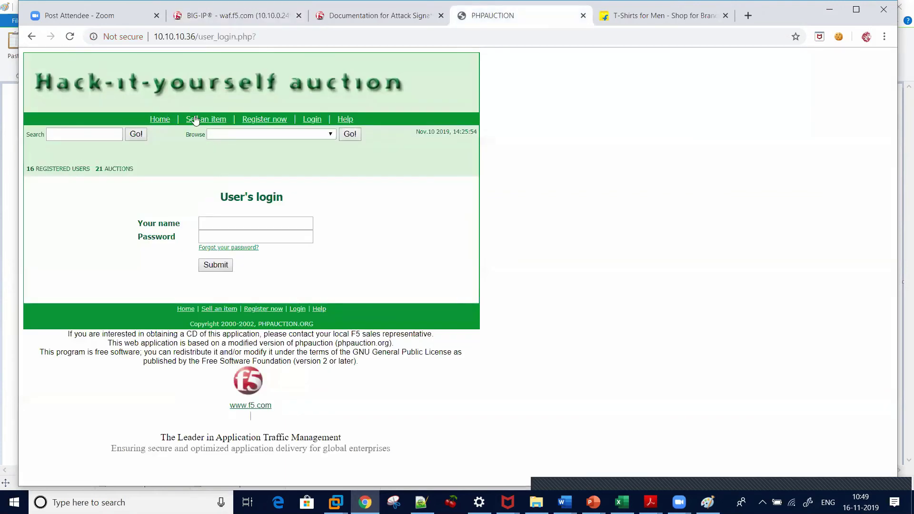
pyautogui.click(254, 120)
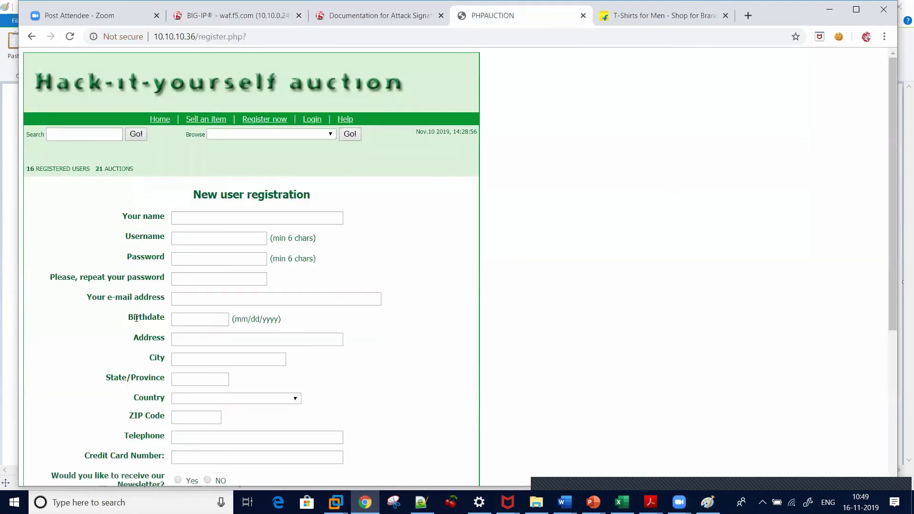
pyautogui.click(153, 122)
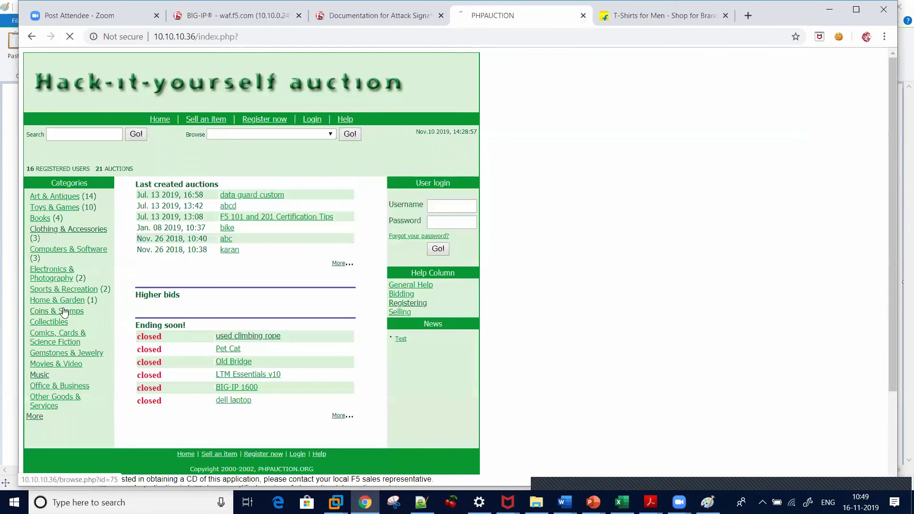
pyautogui.click(77, 367)
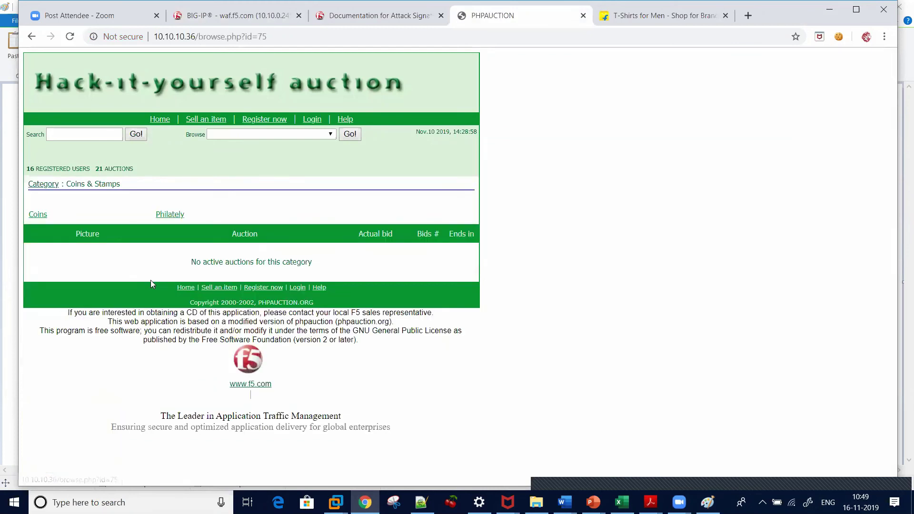
pyautogui.click(39, 215)
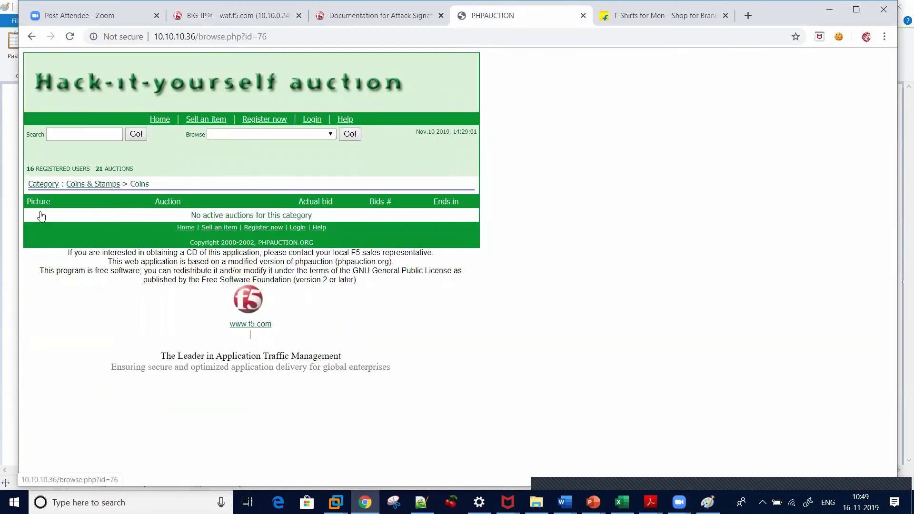
# From the full category list, visit Electronics & Photography and its Video Equipment subcategory
pyautogui.click(52, 188)
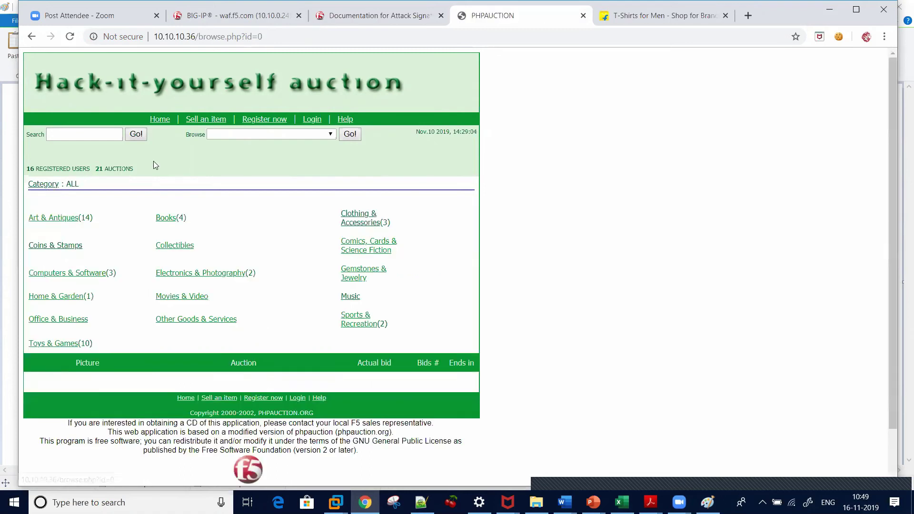
pyautogui.click(187, 274)
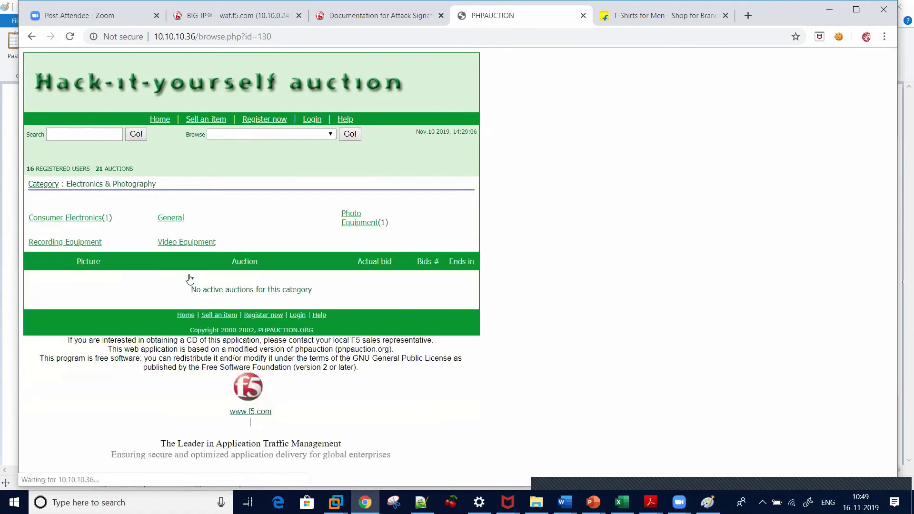
pyautogui.click(186, 242)
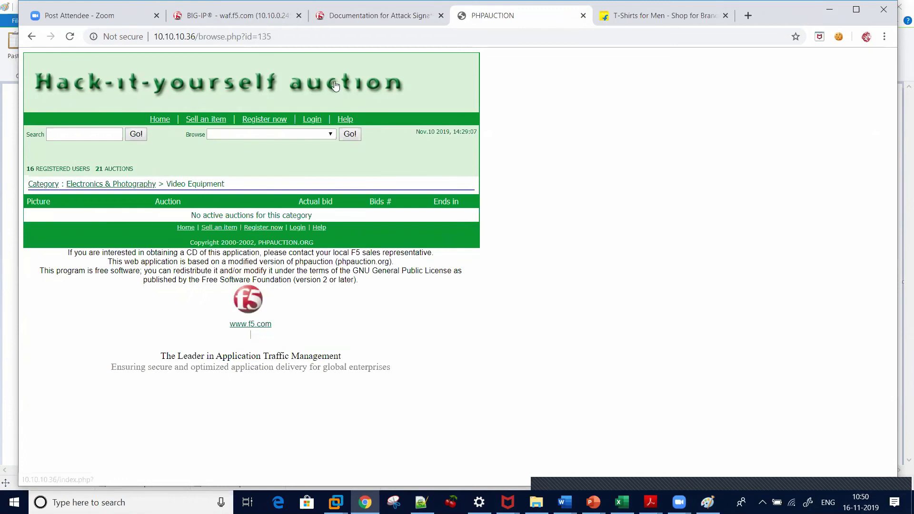
# Visit the Help and Login pages and submit the forgotten-password form
pyautogui.click(351, 123)
pyautogui.click(313, 123)
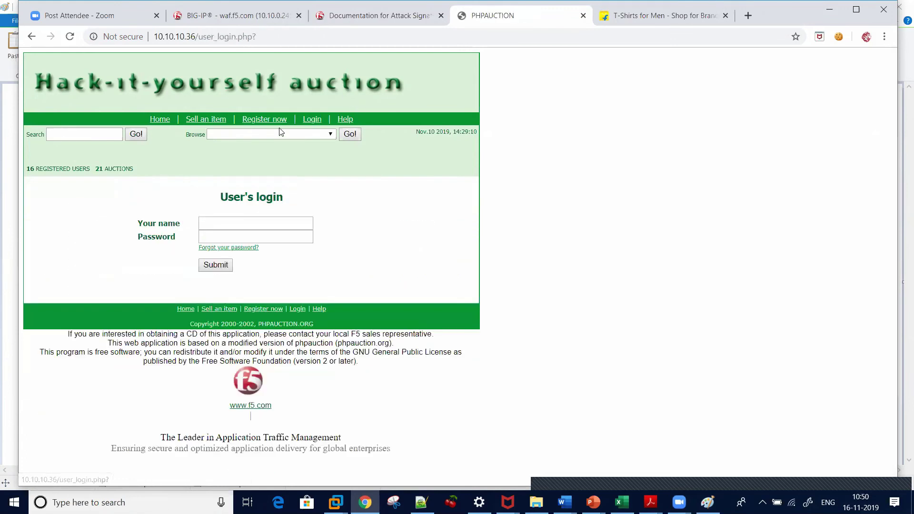
pyautogui.click(214, 252)
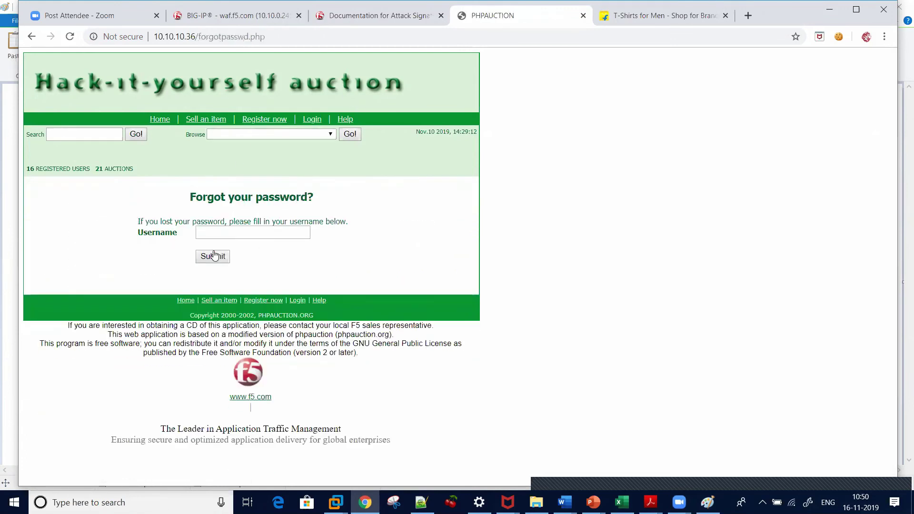
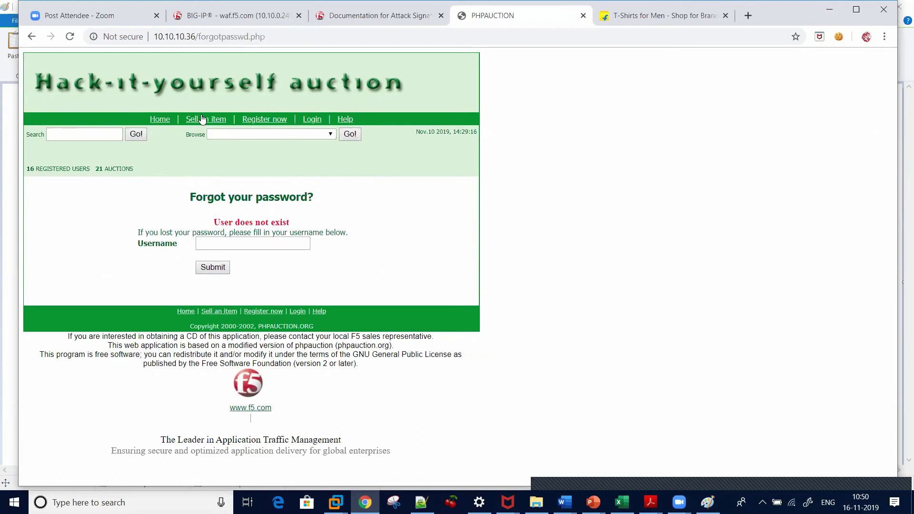
# Browse the Comics, Cards & Science Fiction category, visit Trading Cards, and return to the Login page
pyautogui.click(271, 134)
pyautogui.click(247, 206)
pyautogui.click(350, 134)
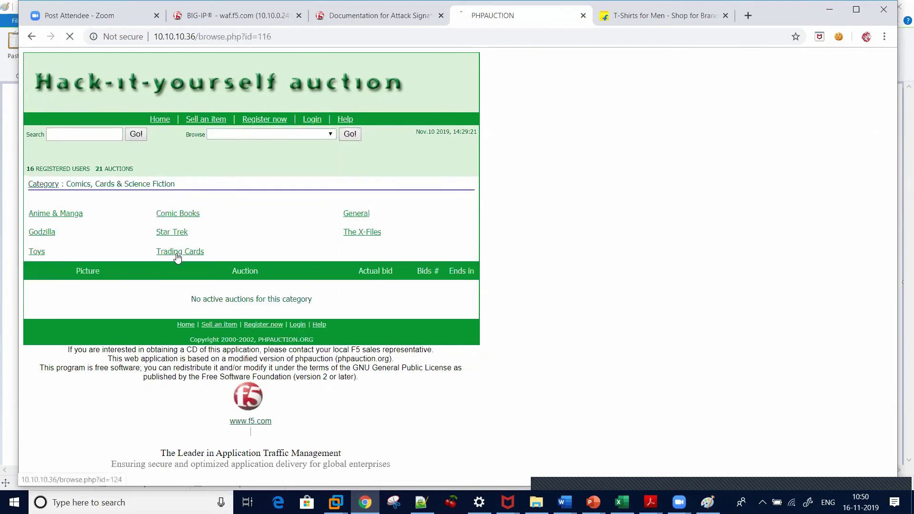
pyautogui.click(177, 252)
pyautogui.click(310, 120)
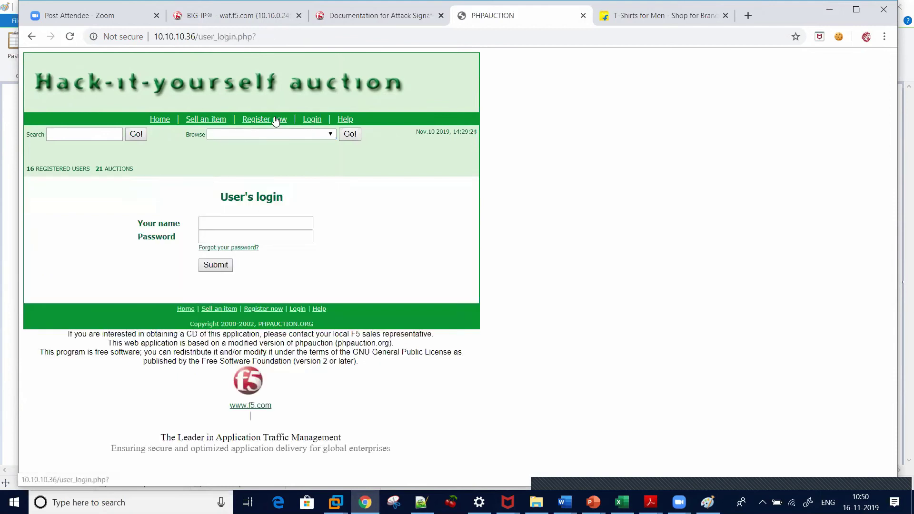
# From the auction site's Home page, view the LTM Essentials v10 item and request its purchase with Buy it!
pyautogui.click(159, 119)
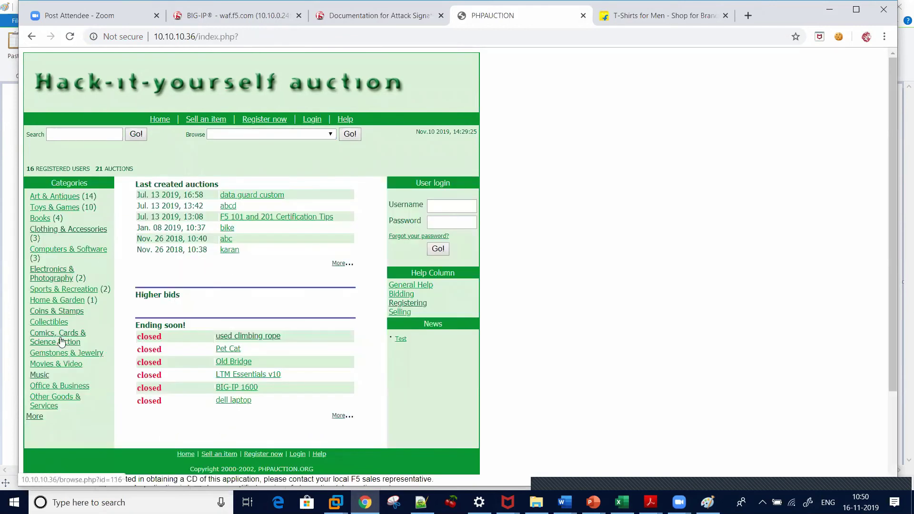
pyautogui.click(225, 375)
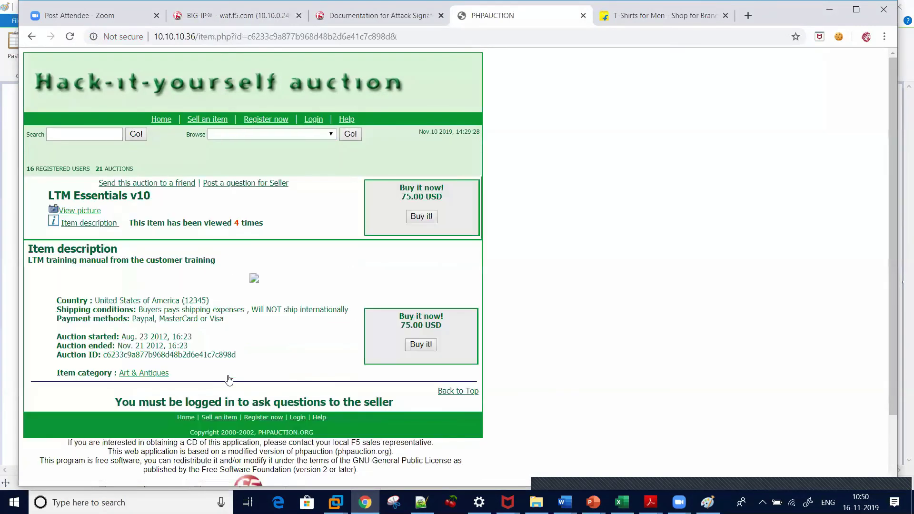
pyautogui.click(420, 344)
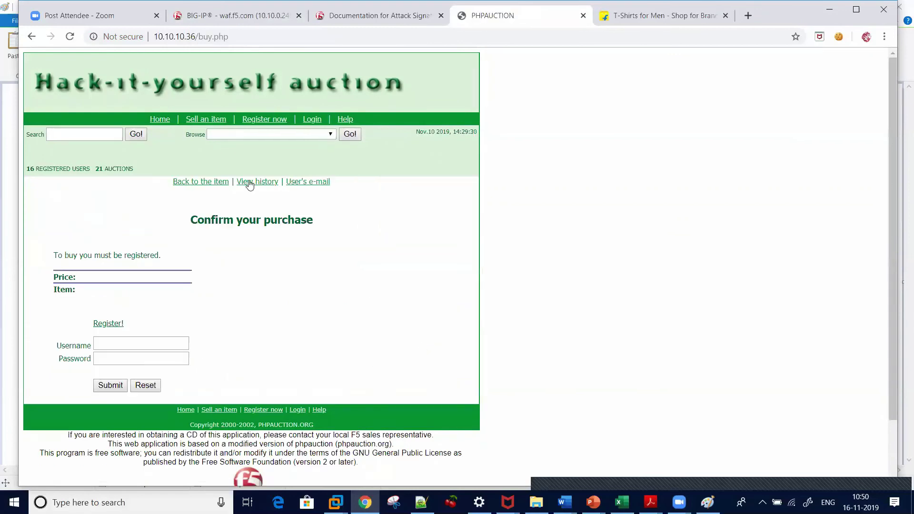
# Return to the Home page and visit the Comics, Cards & Science Fiction category and its Trading Cards subcategory
pyautogui.click(159, 119)
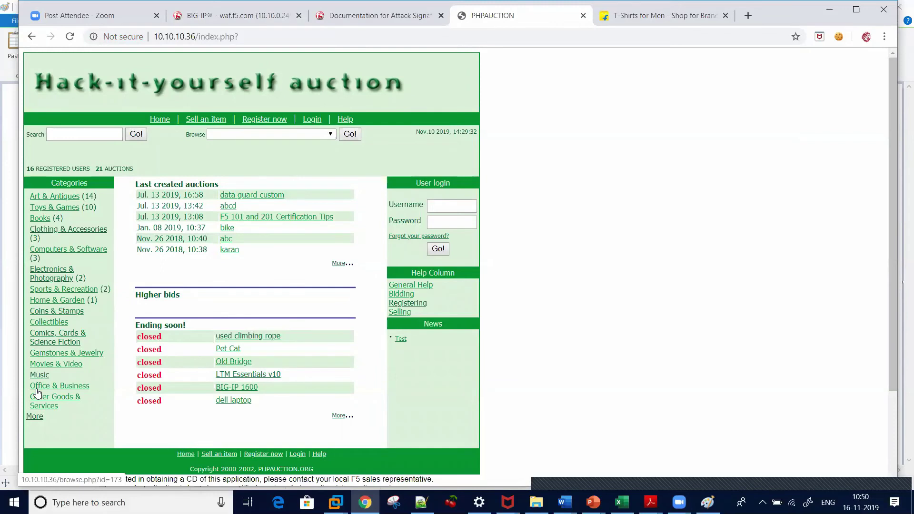
pyautogui.click(53, 334)
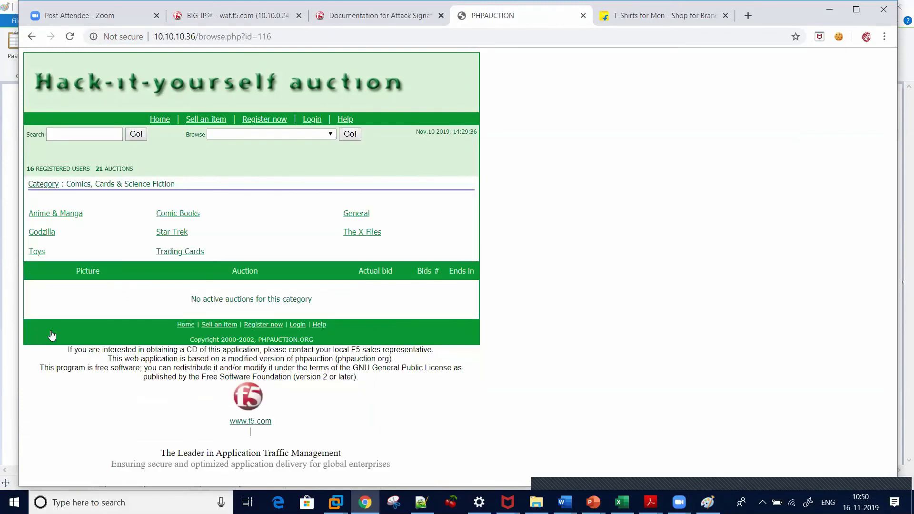
pyautogui.click(193, 251)
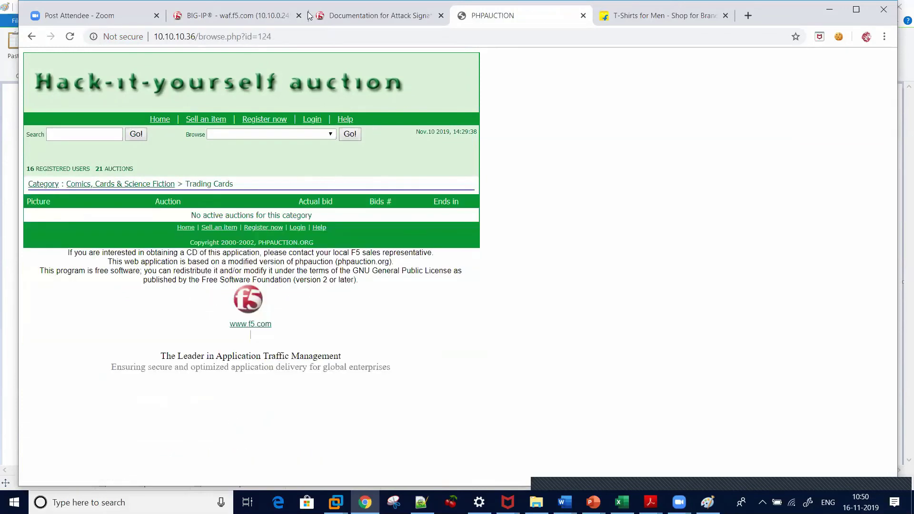
# Switch to BIG-IP and reload the Traffic Learning suggestions for the attacksig16thnovember policy
pyautogui.click(250, 19)
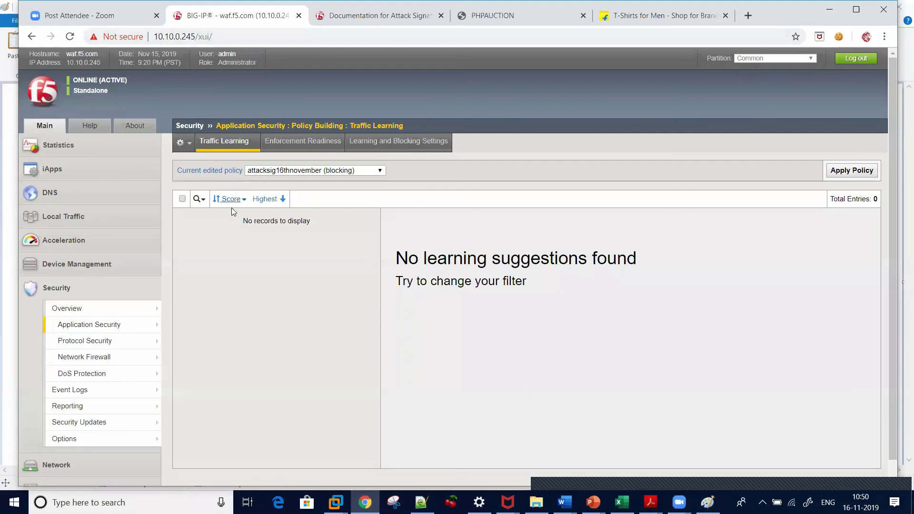
pyautogui.moveTo(99, 324)
pyautogui.moveTo(217, 252)
pyautogui.moveTo(214, 220)
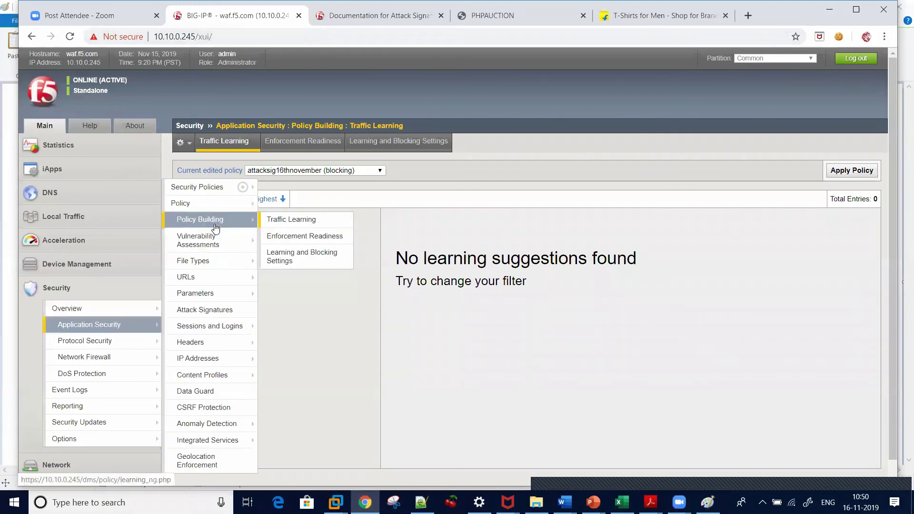
pyautogui.click(298, 220)
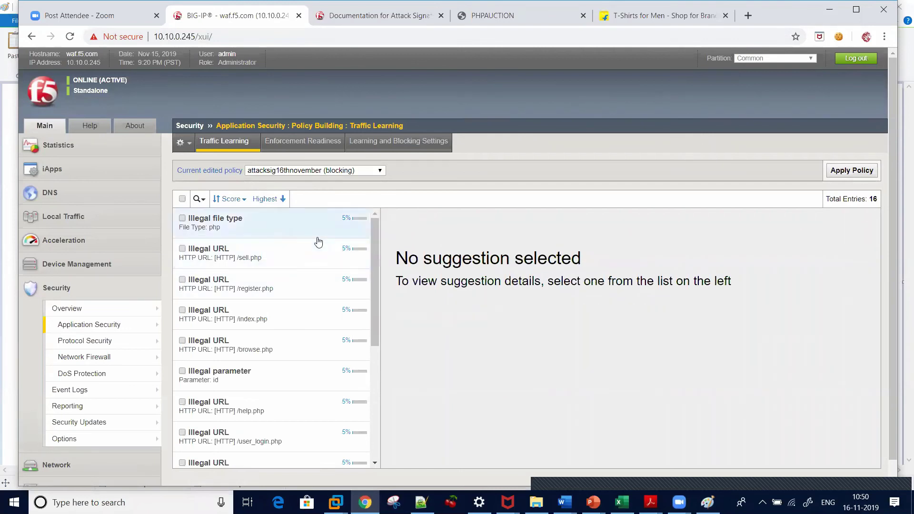
# Examine the learning suggestions for the /sell.php URL and the price and product parameters, including the suggested action
pyautogui.click(320, 258)
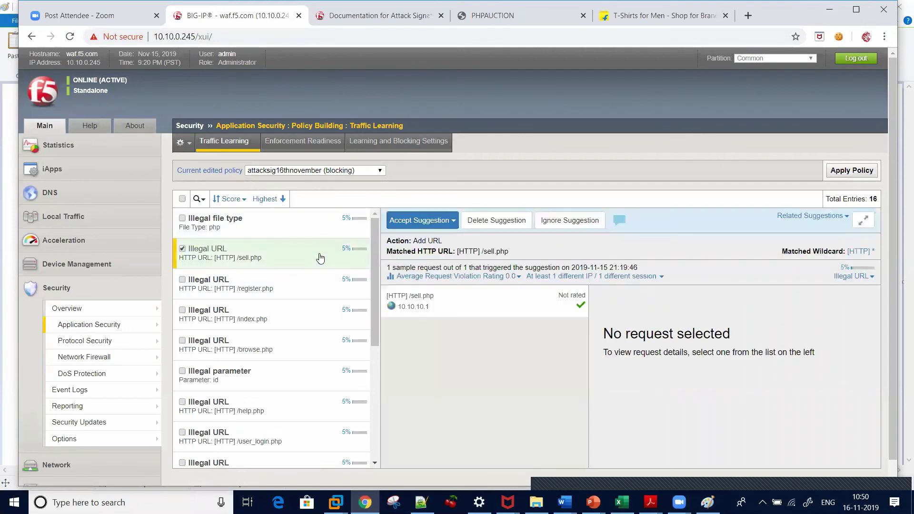
pyautogui.moveTo(375, 264); pyautogui.dragTo(347, 418)
pyautogui.click(266, 397)
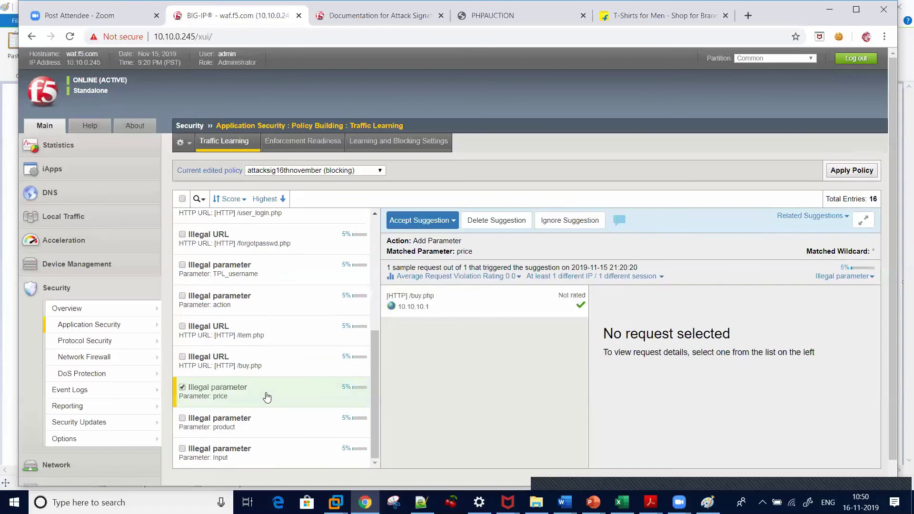
pyautogui.click(267, 432)
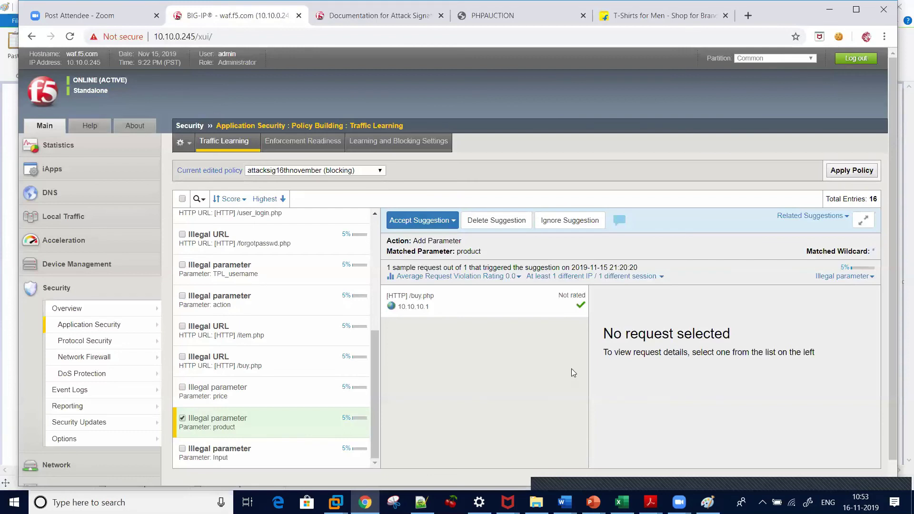
pyautogui.doubleClick(431, 240)
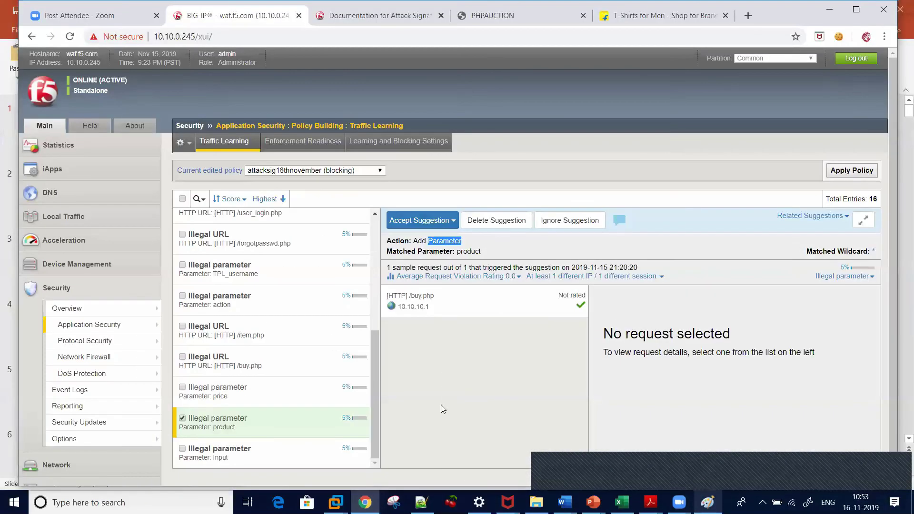
# Open the policy's Learning and Blocking Settings and display the available Learning Mode choices
pyautogui.moveTo(54, 325)
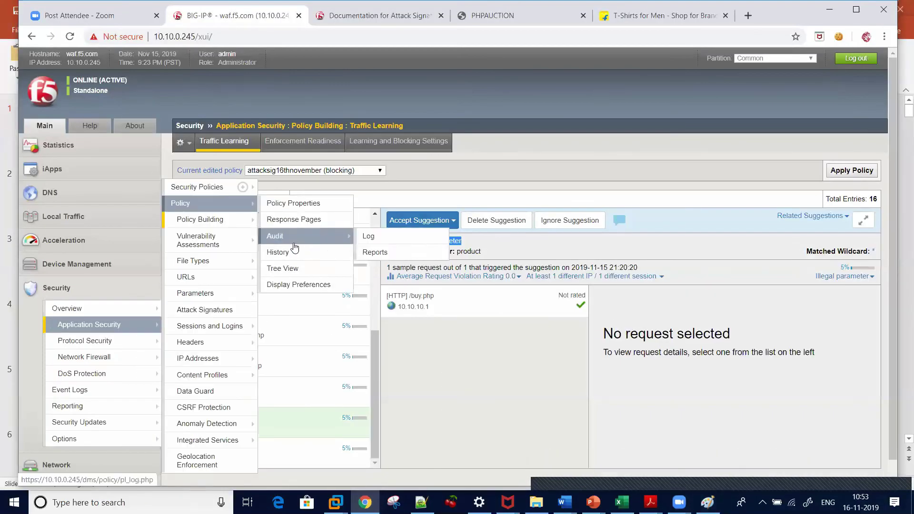
pyautogui.moveTo(248, 220)
pyautogui.click(285, 265)
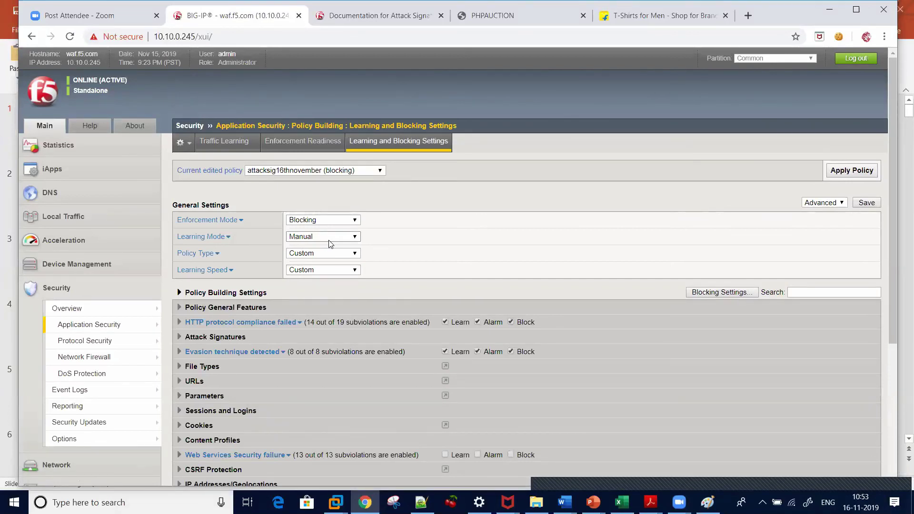
pyautogui.click(330, 238)
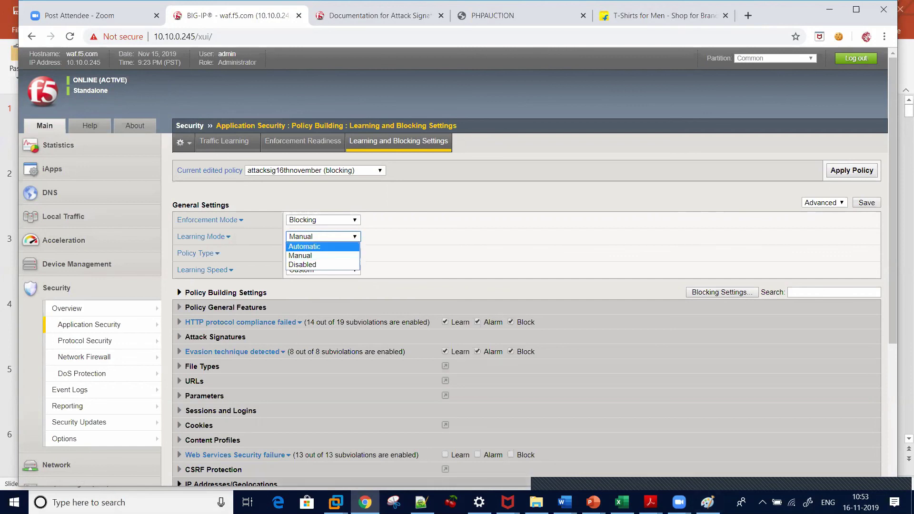
# Switch to Paint and write "Steps for building postive security model are generate" on a new line below the file extensions
pyautogui.click(707, 502)
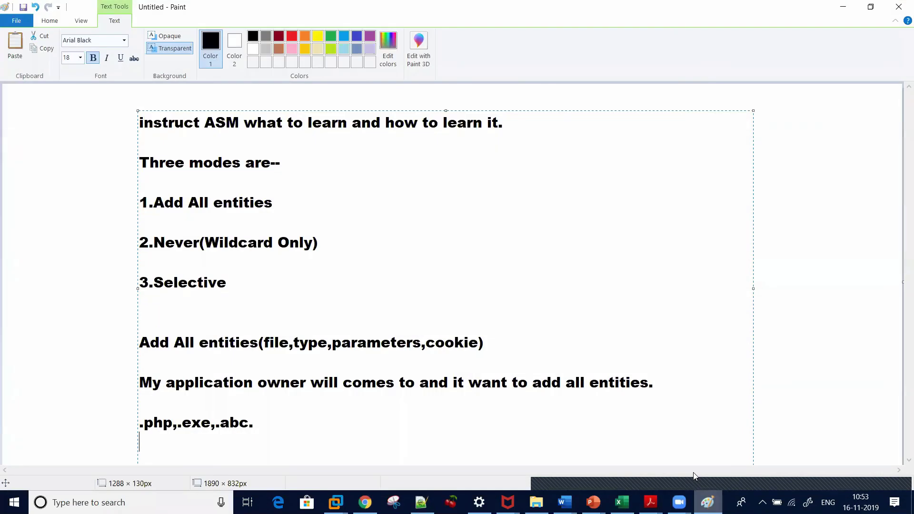
pyautogui.press('Return')
pyautogui.press('Return')
pyautogui.press('Return')
pyautogui.press('Up')
pyautogui.press('Up')
pyautogui.press('Up')
pyautogui.press('Up')
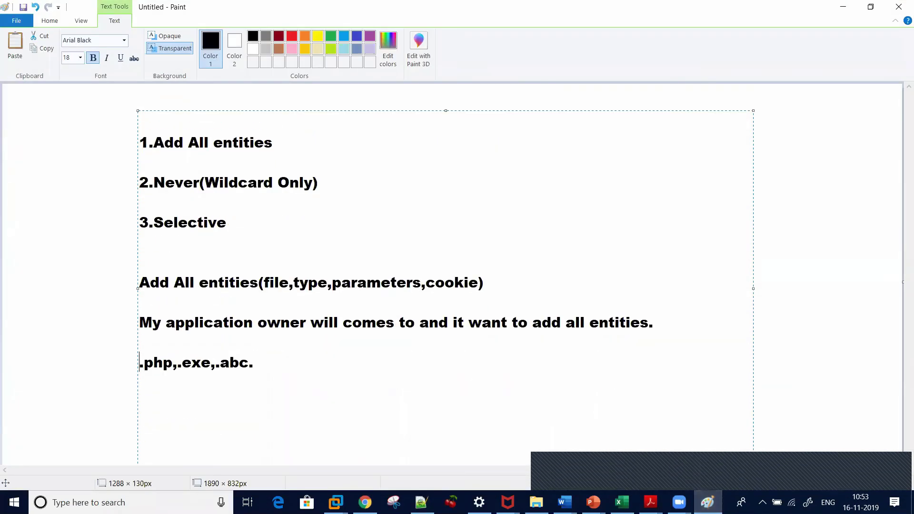
pyautogui.press('Down')
pyautogui.press('Down')
pyautogui.write('Steps for b')
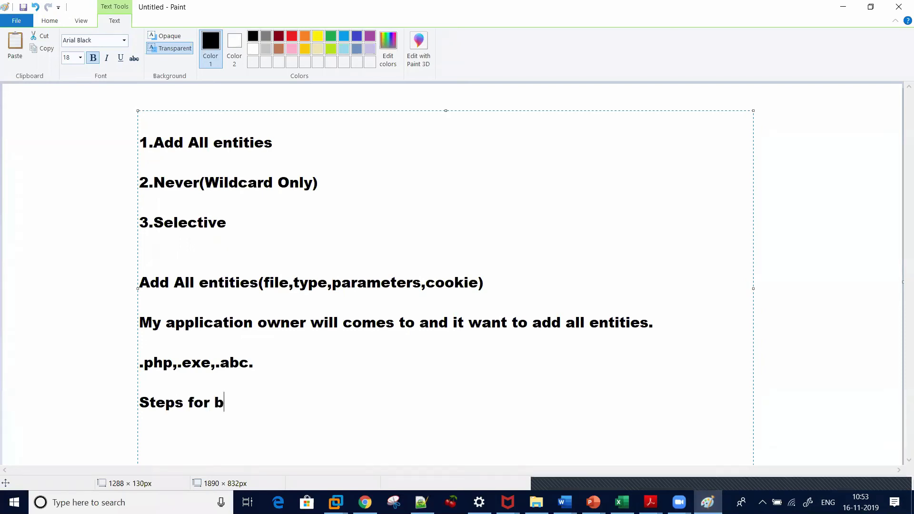
pyautogui.write('uilding security')
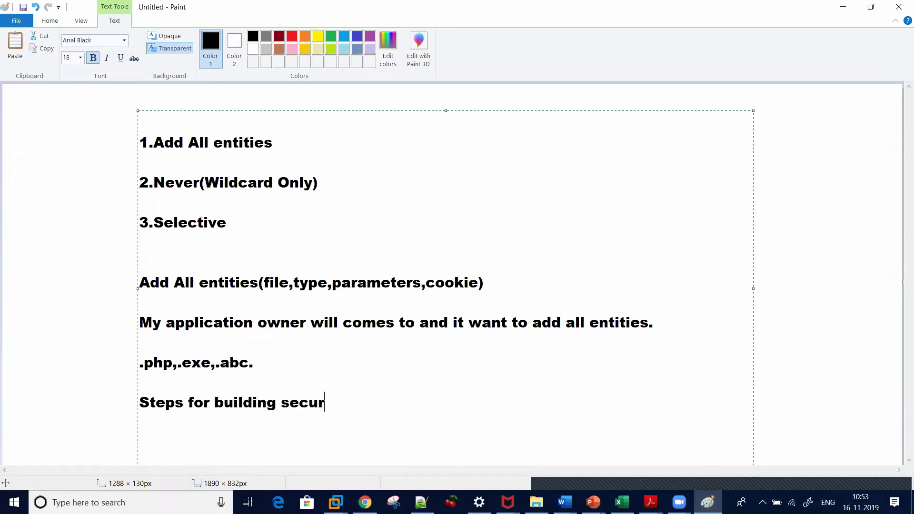
pyautogui.press('BackSpace')
pyautogui.press('BackSpace')
pyautogui.press('BackSpace')
pyautogui.press('BackSpace')
pyautogui.press('BackSpace')
pyautogui.press('BackSpace')
pyautogui.press('BackSpace')
pyautogui.press('BackSpace')
pyautogui.write('posti')
pyautogui.press('BackSpace')
pyautogui.write('ive security mod')
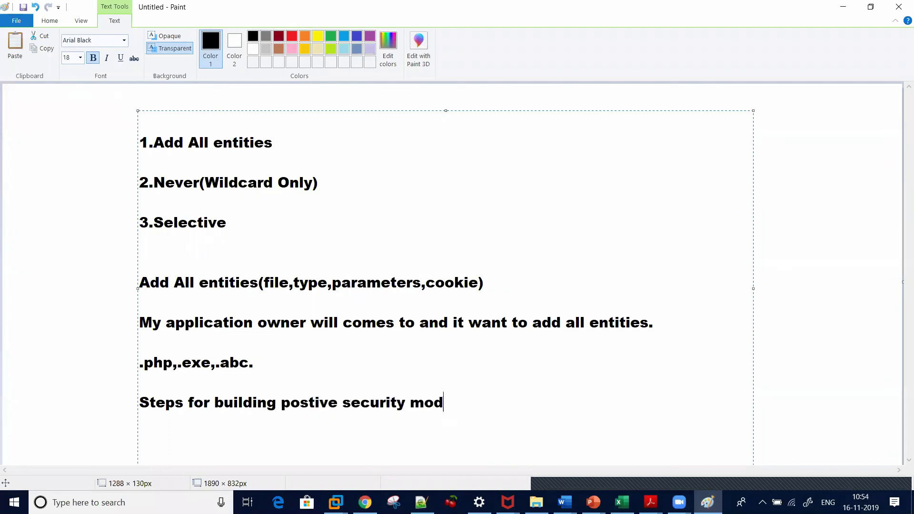
pyautogui.write('el are generate ')
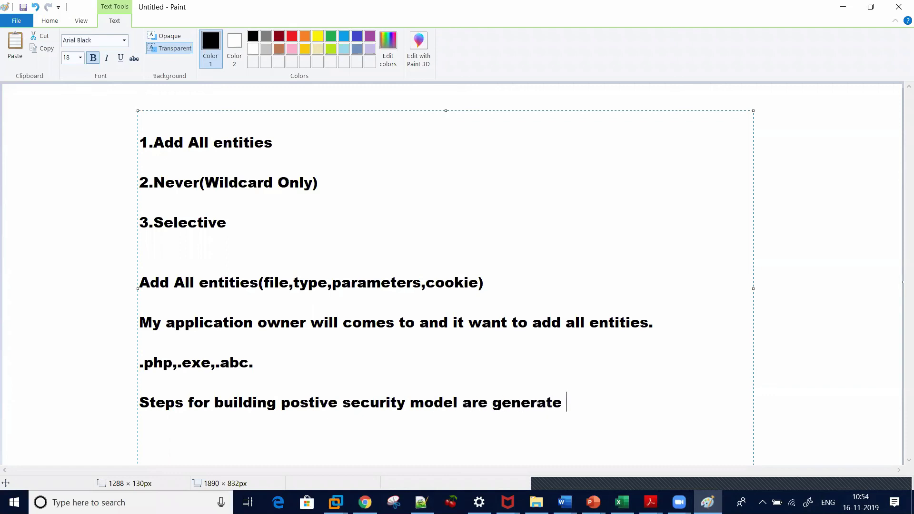
# Complete the sentence with "traffic,understand violations ,accepting or rejecting learning suggestions and finally enforcing policy."
pyautogui.write('traffic,un')
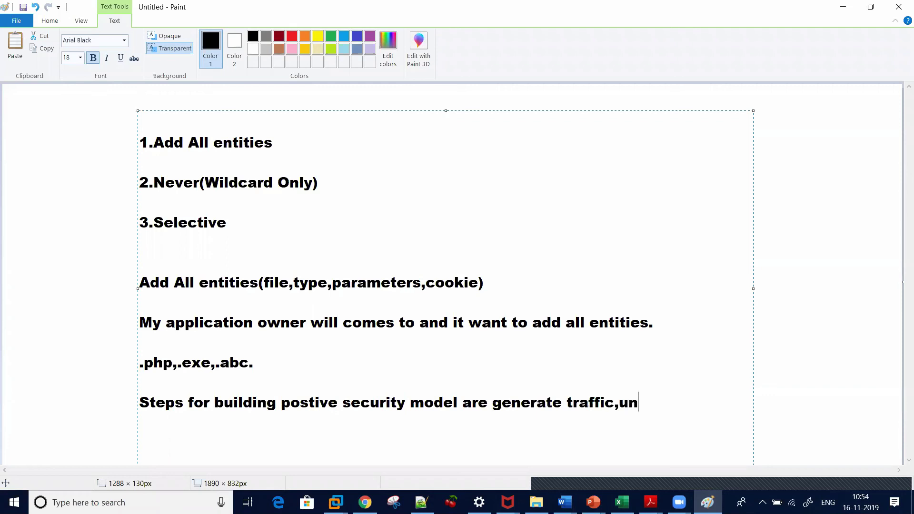
pyautogui.write('derstand viola')
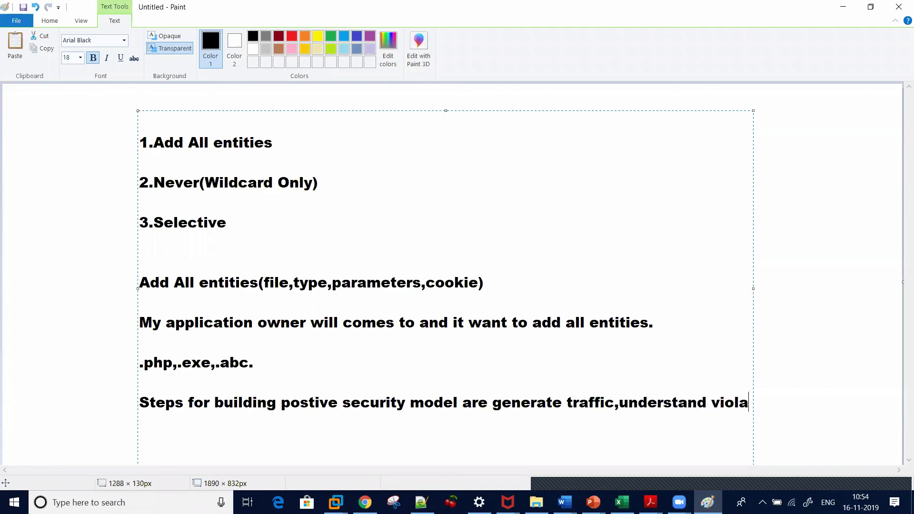
pyautogui.press('BackSpace')
pyautogui.write('ations ,')
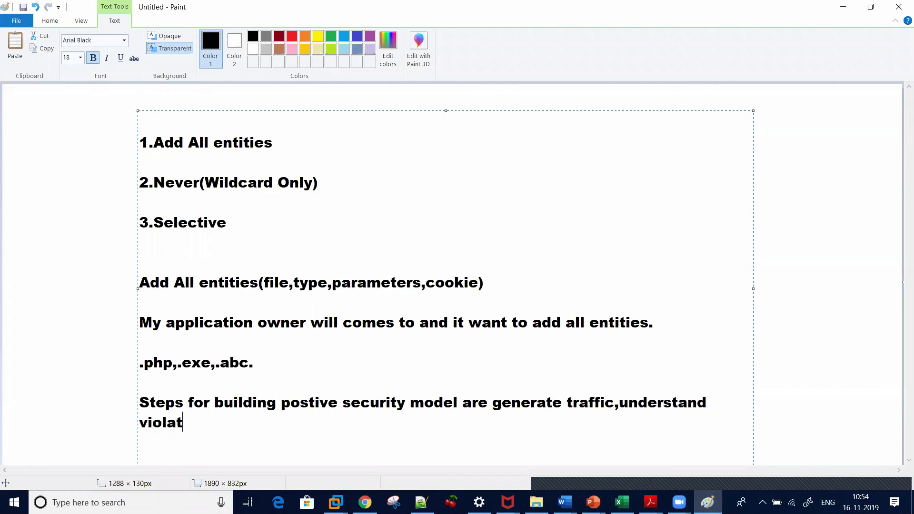
pyautogui.write('ac')
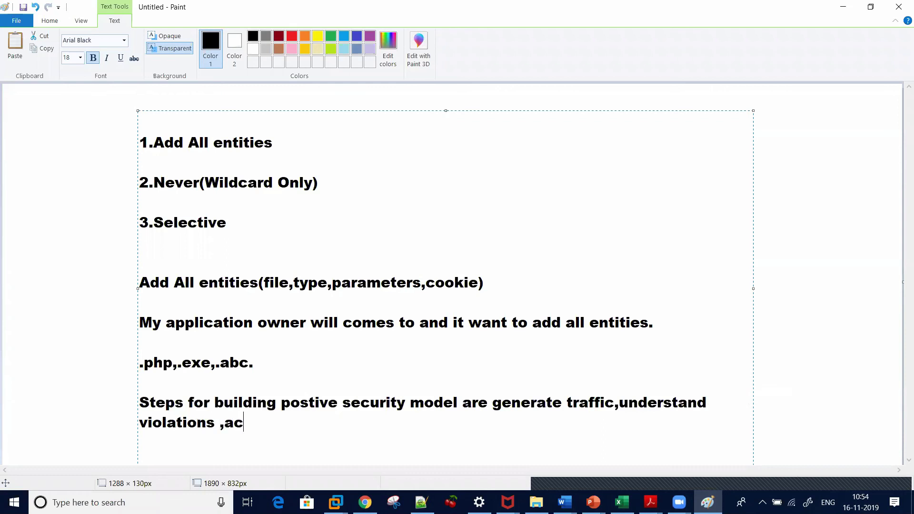
pyautogui.write('cepting or ')
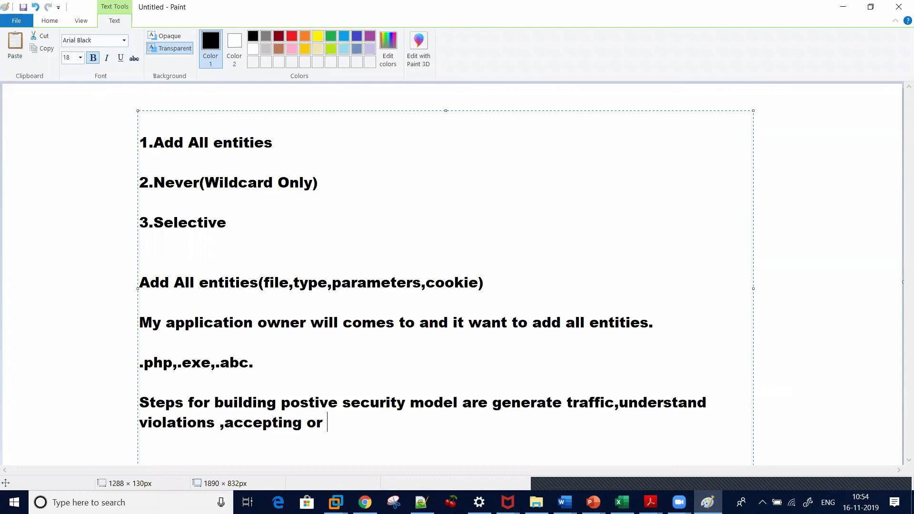
pyautogui.write('rejecting ')
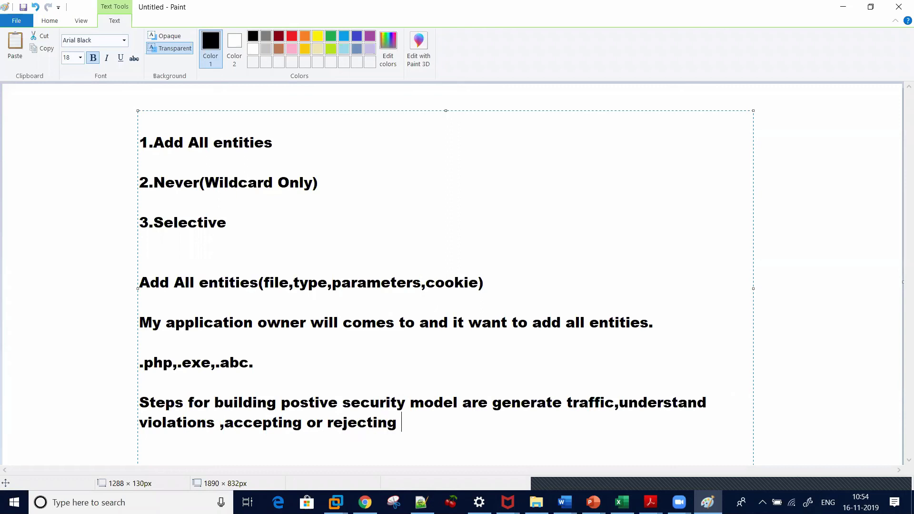
pyautogui.write('learning sugges')
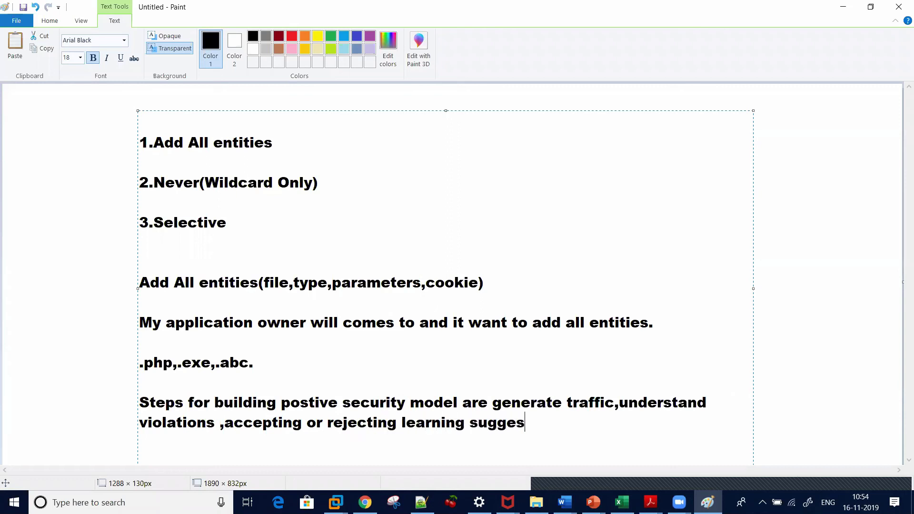
pyautogui.write('tions and finally')
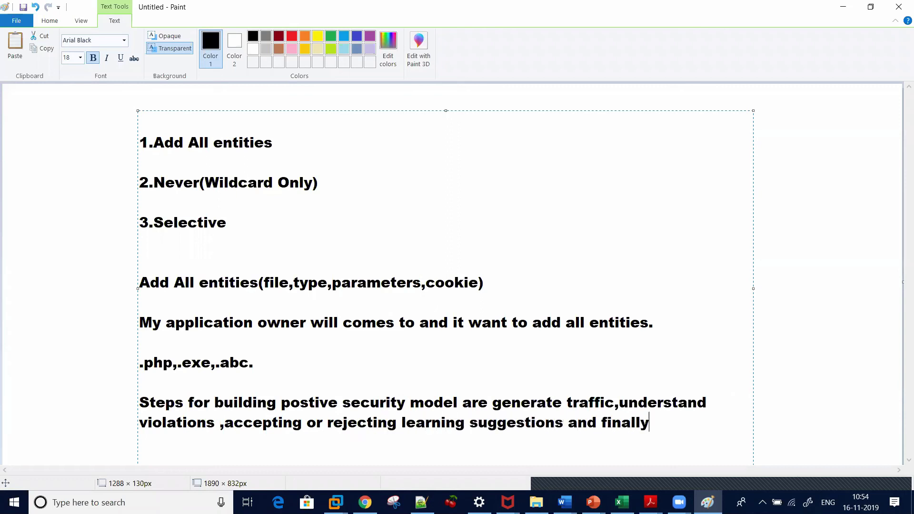
pyautogui.write(' enforcing')
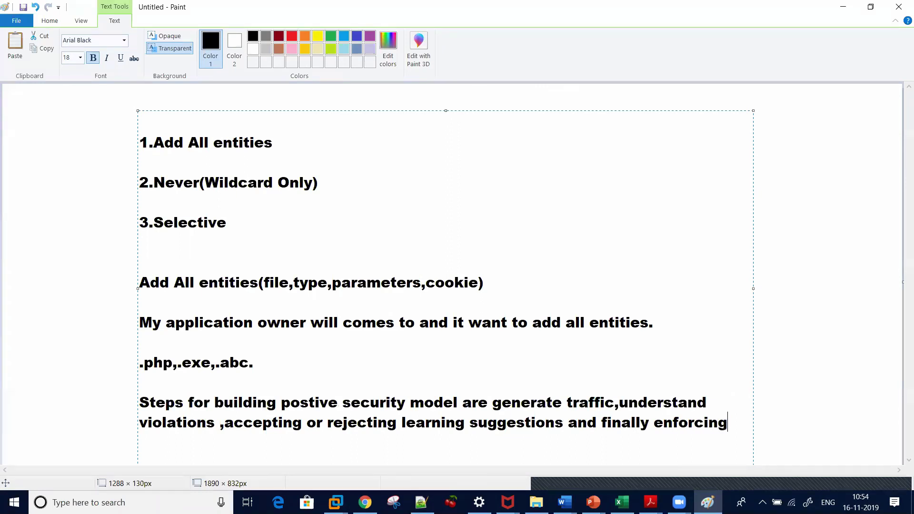
pyautogui.write(' policy.')
# Write "Create a security policy for your new application and assigned to virtual server." as a new paragraph below the policy-building steps
pyautogui.press('Return')
pyautogui.press('Return')
pyautogui.press('Return')
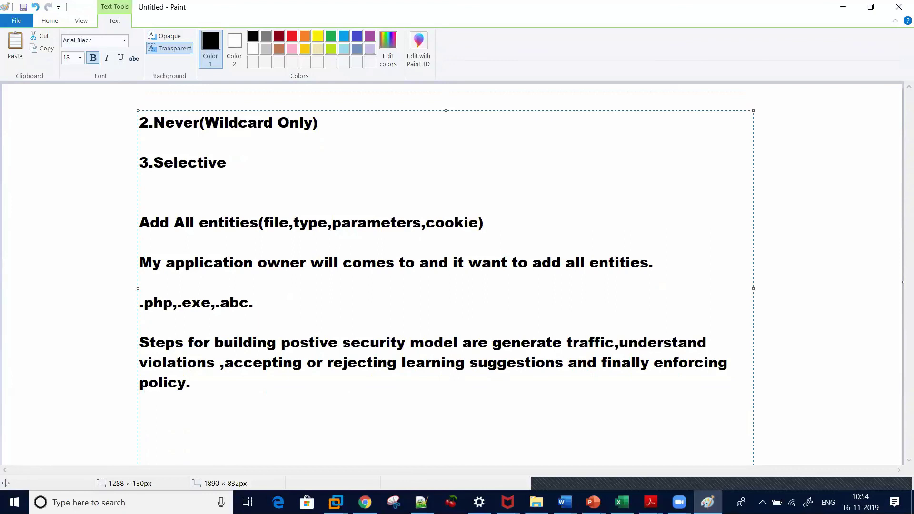
pyautogui.press('BackSpace')
pyautogui.write('Create  a ')
pyautogui.write('s')
pyautogui.press('BackSpace')
pyautogui.write('a secu')
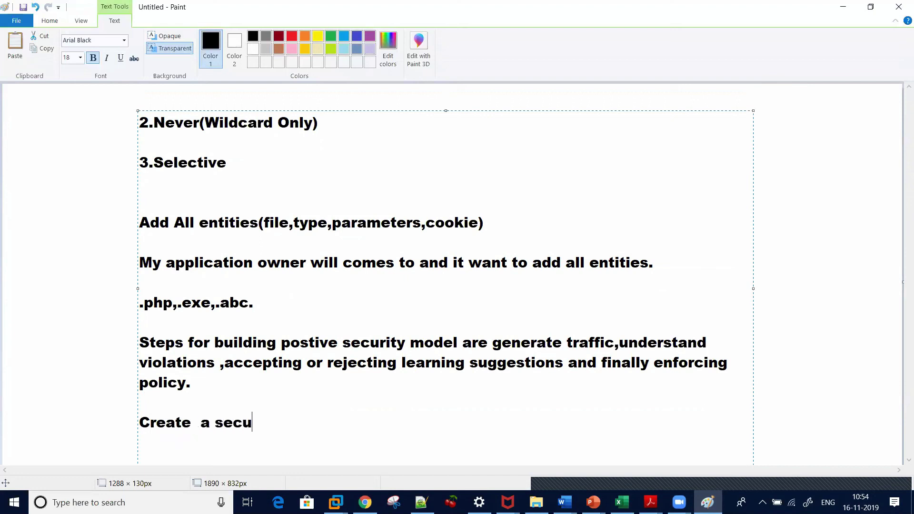
pyautogui.write('rity policy f')
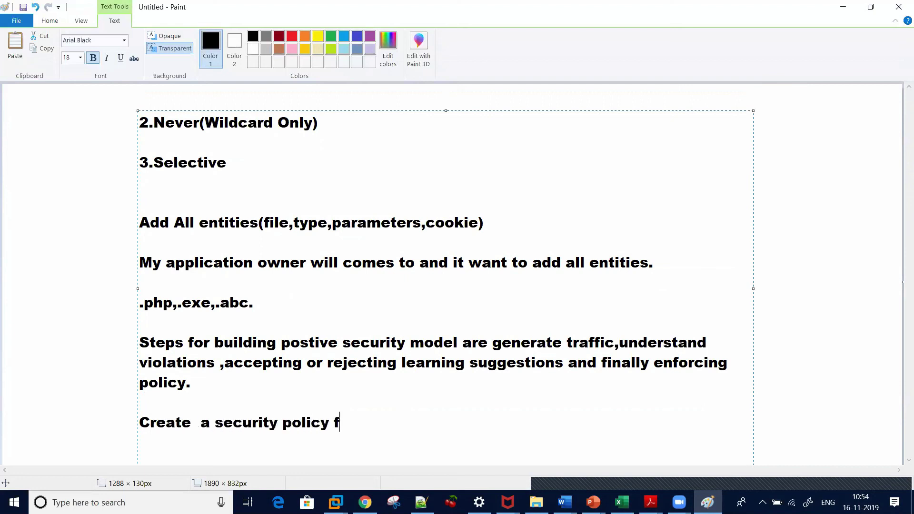
pyautogui.write('or your ne')
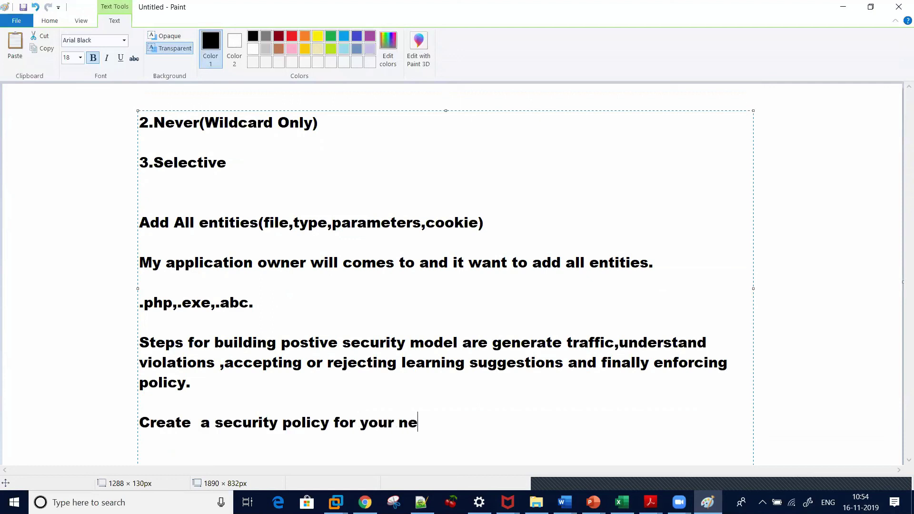
pyautogui.write('w application ')
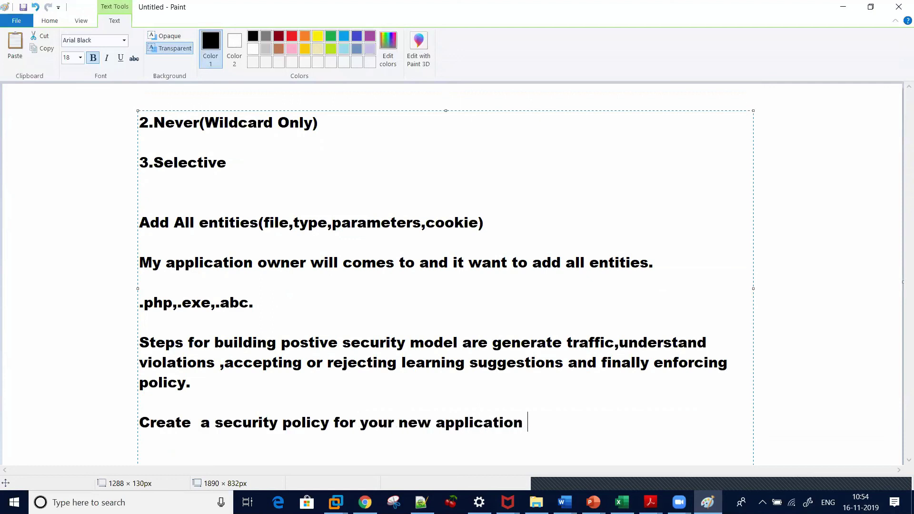
pyautogui.write('and assigne')
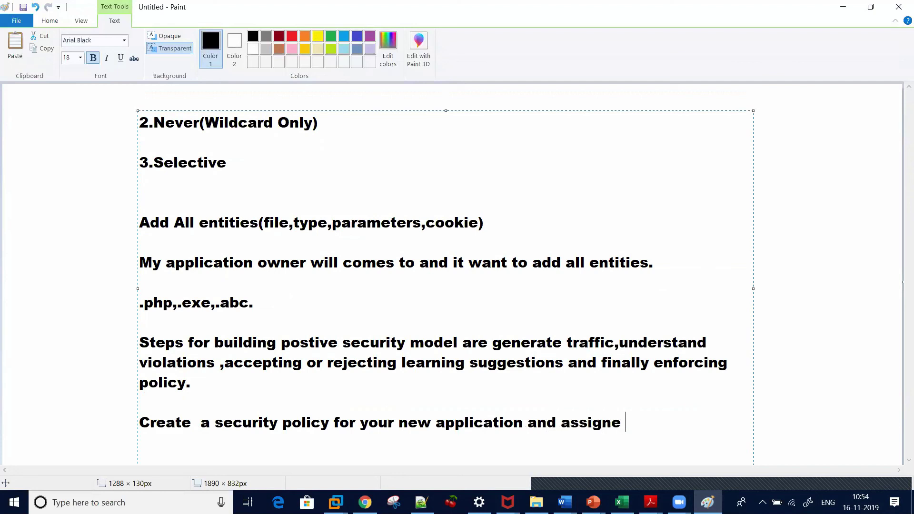
pyautogui.write('d to virtual server.')
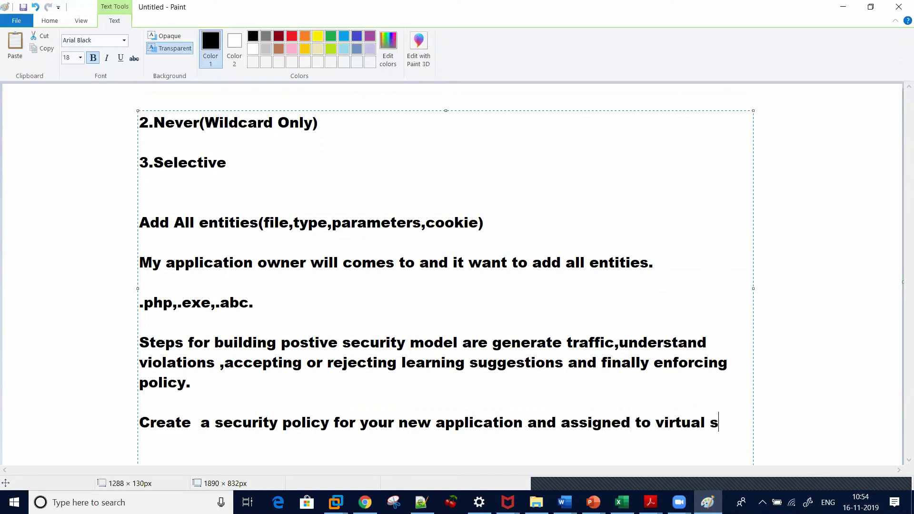
# Add a new paragraph reading "Client makes some HTTP request for file type,URL and parameters during normal interaction of web application."
pyautogui.press('Return')
pyautogui.press('Return')
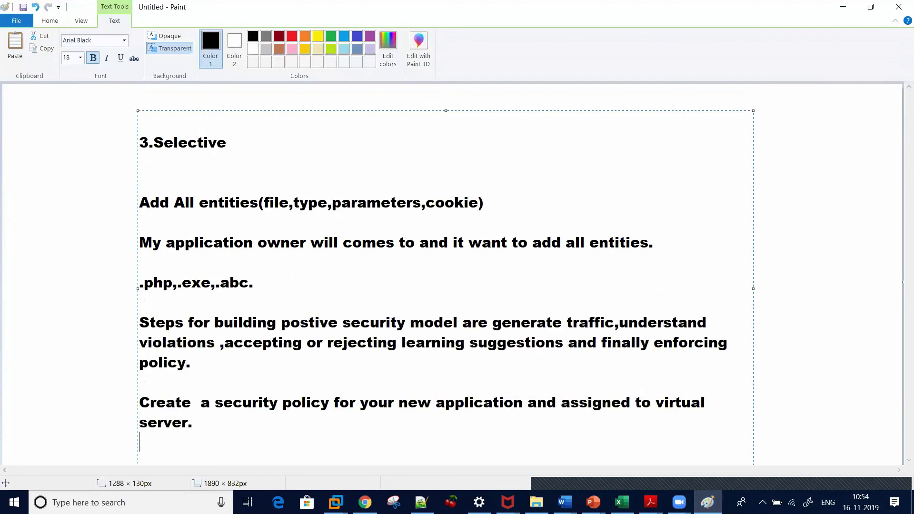
pyautogui.write('Client m ake')
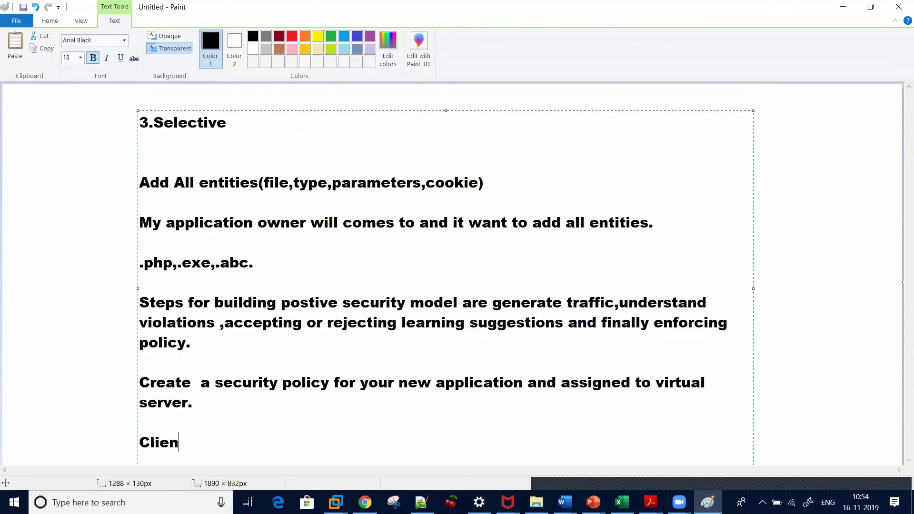
pyautogui.press('BackSpace')
pyautogui.press('BackSpace')
pyautogui.press('BackSpace')
pyautogui.press('BackSpace')
pyautogui.write('akes some HTTP request')
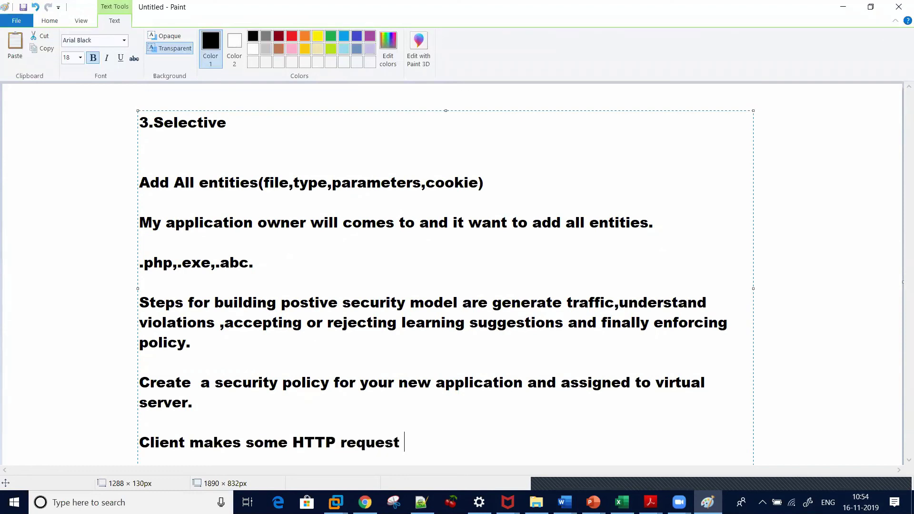
pyautogui.write(' for file type,URL ')
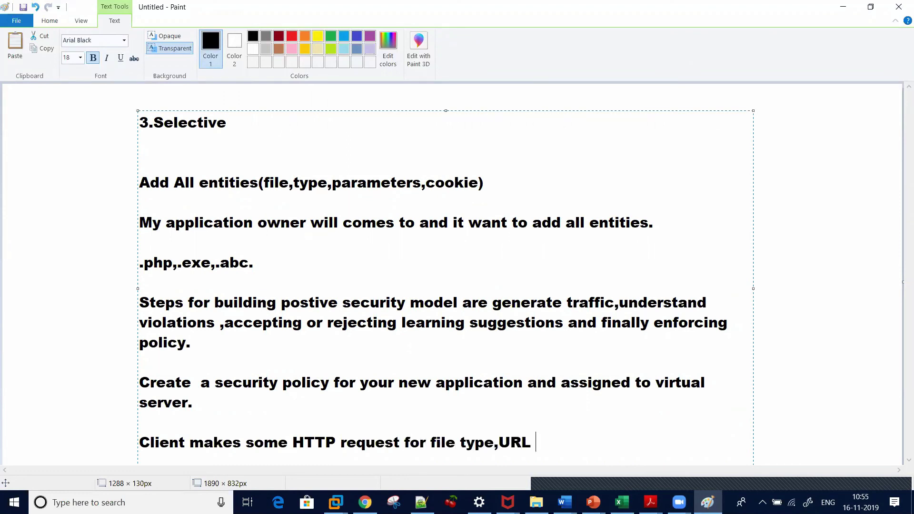
pyautogui.write('and parametre')
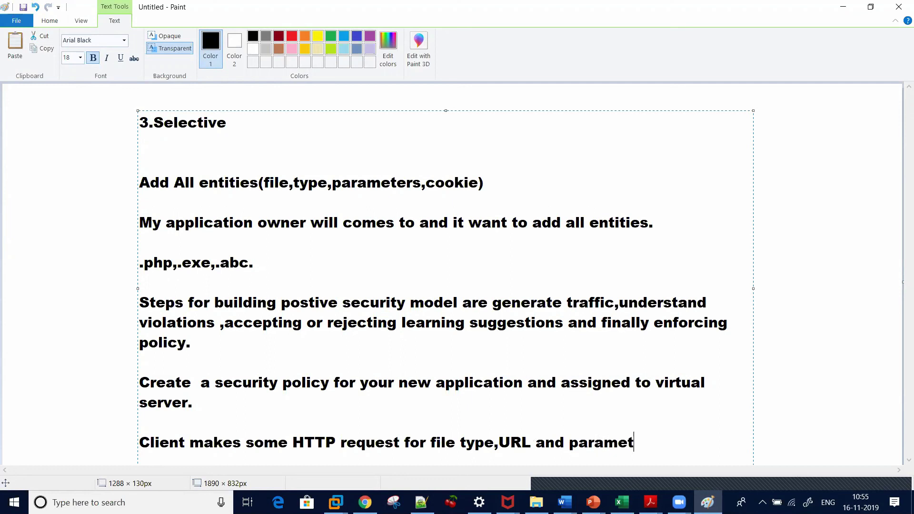
pyautogui.press('BackSpace')
pyautogui.press('BackSpace')
pyautogui.write('ers during normal in')
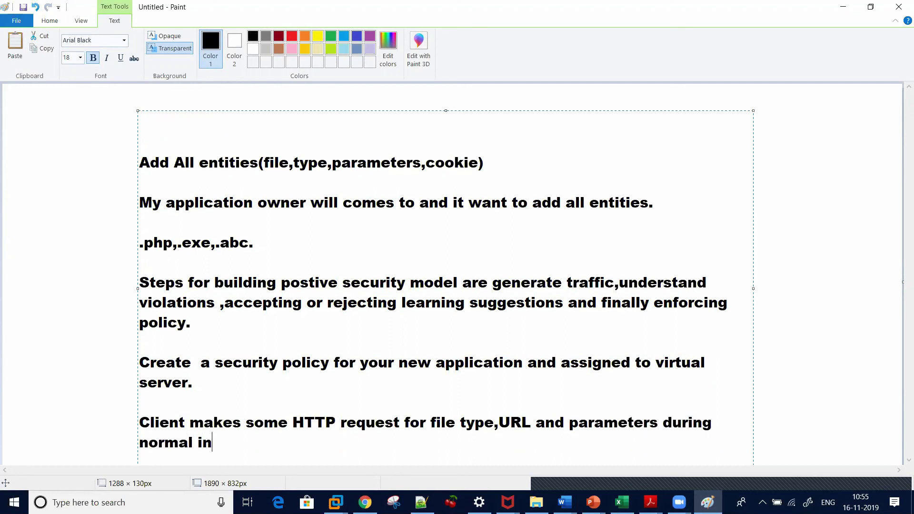
pyautogui.write('teraction of w')
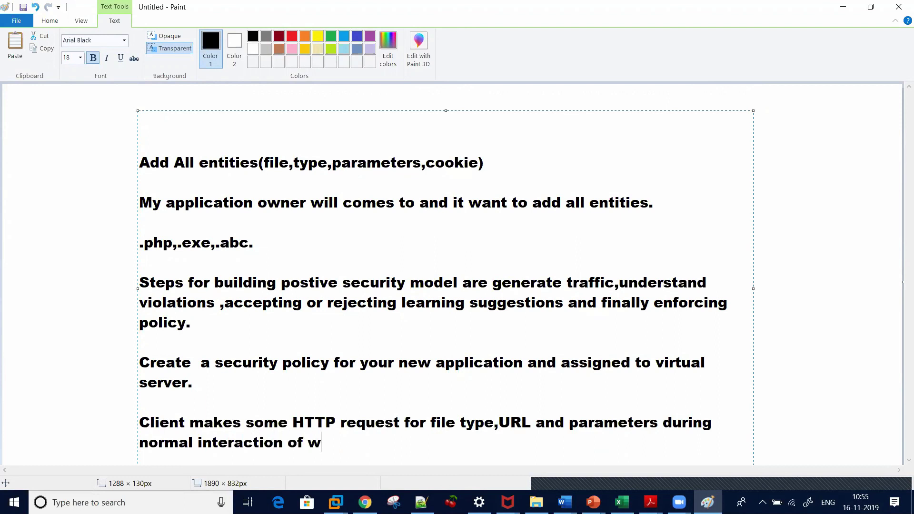
pyautogui.write('eb application.')
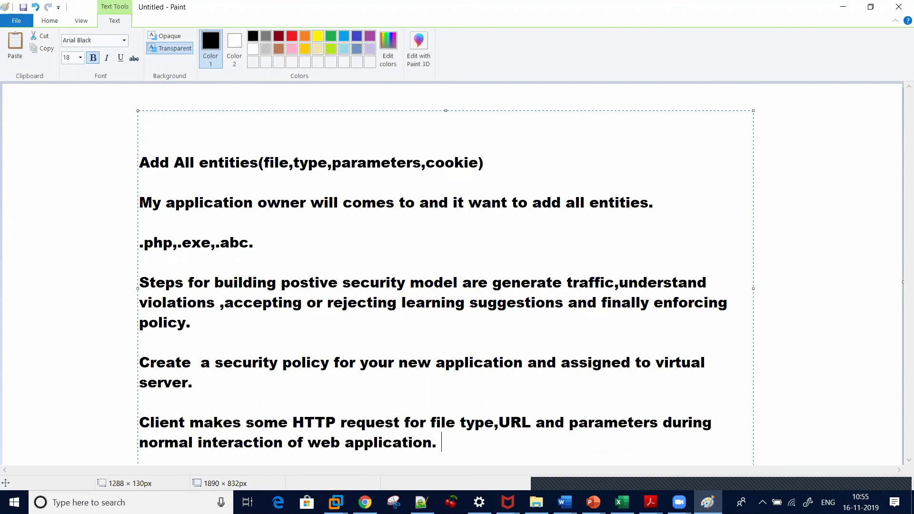
# Continue the client request paragraph with "SOme may match to attack sigatures,some may to illegal file." and leave blank lines below it
pyautogui.write(' SOme may matc')
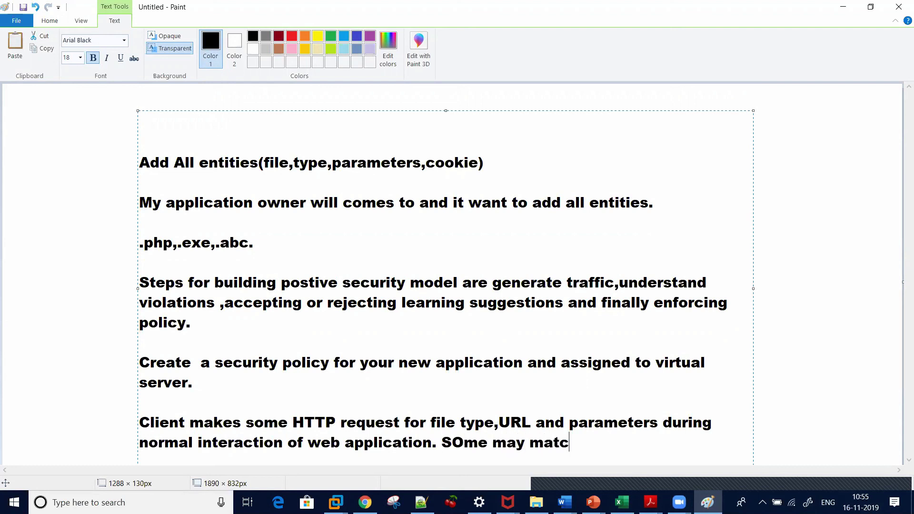
pyautogui.write('h to attack sig')
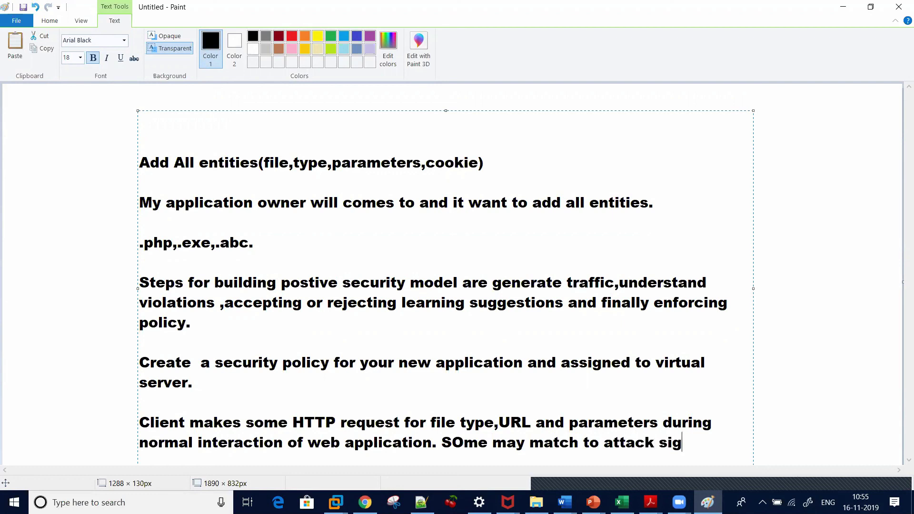
pyautogui.write('atures,some')
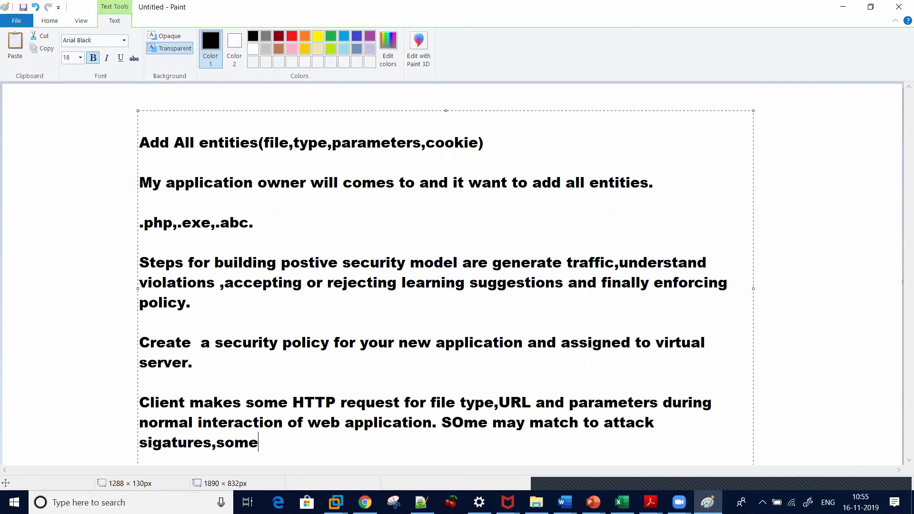
pyautogui.write(' may to i')
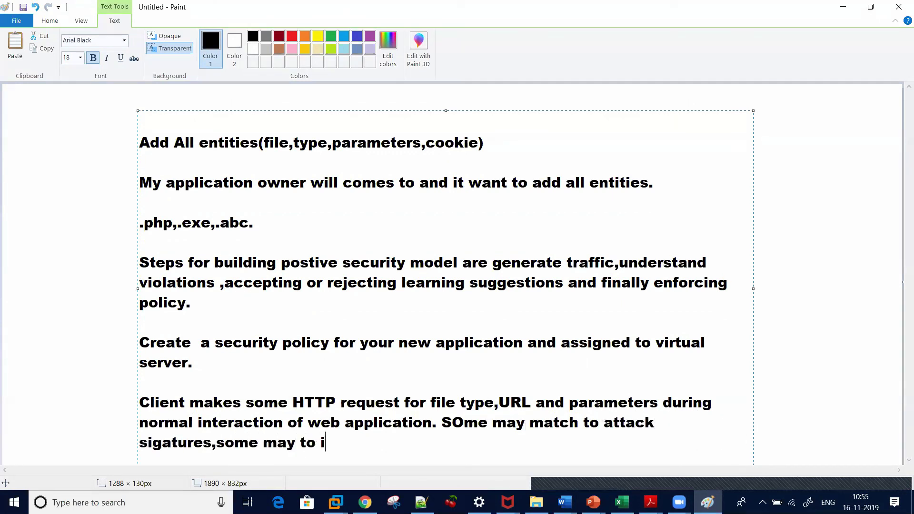
pyautogui.write('llegal file,')
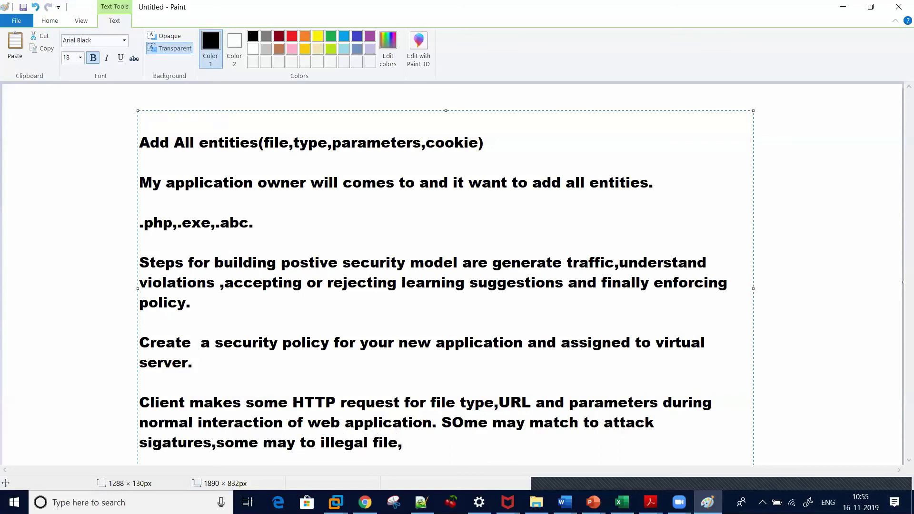
pyautogui.press('BackSpace')
pyautogui.write('.')
pyautogui.press('Return')
pyautogui.press('Return')
pyautogui.press('Return')
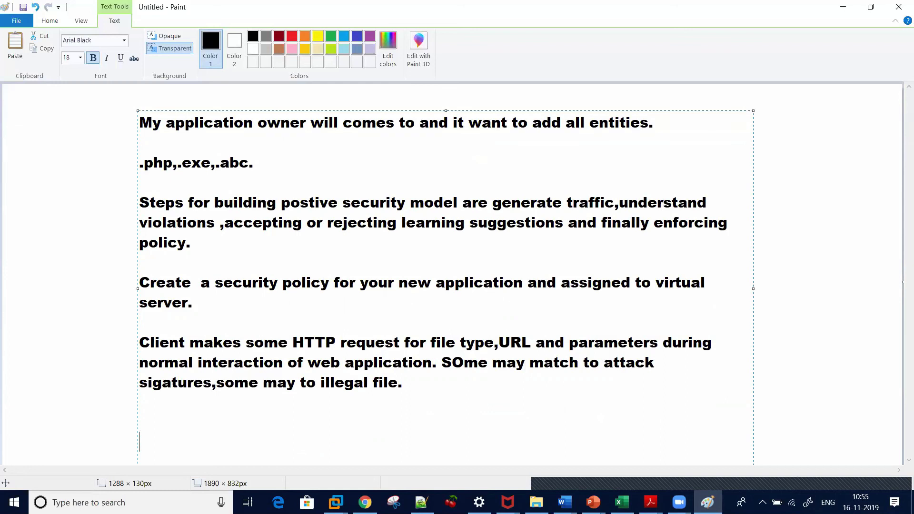
# Switch to the BIG-IP page in Chrome and examine the File Types violations in the Learning and Blocking Settings
pyautogui.click(365, 502)
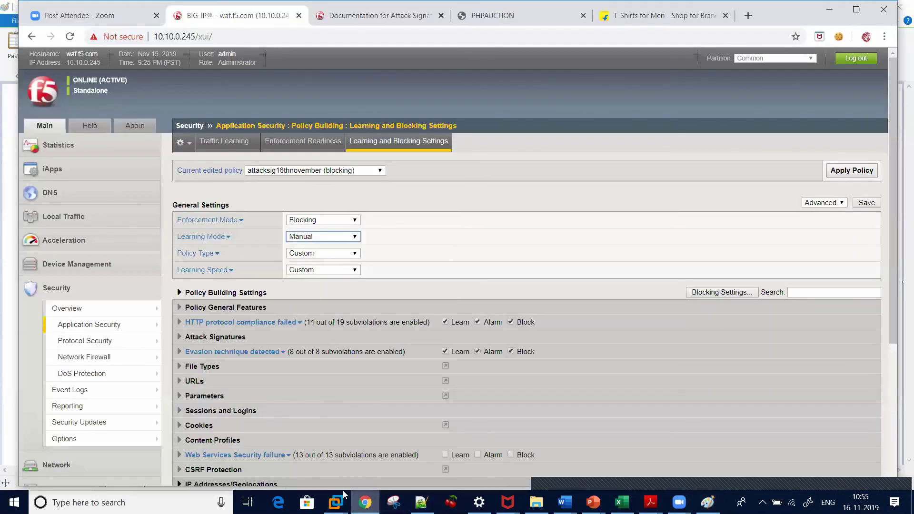
pyautogui.click(196, 366)
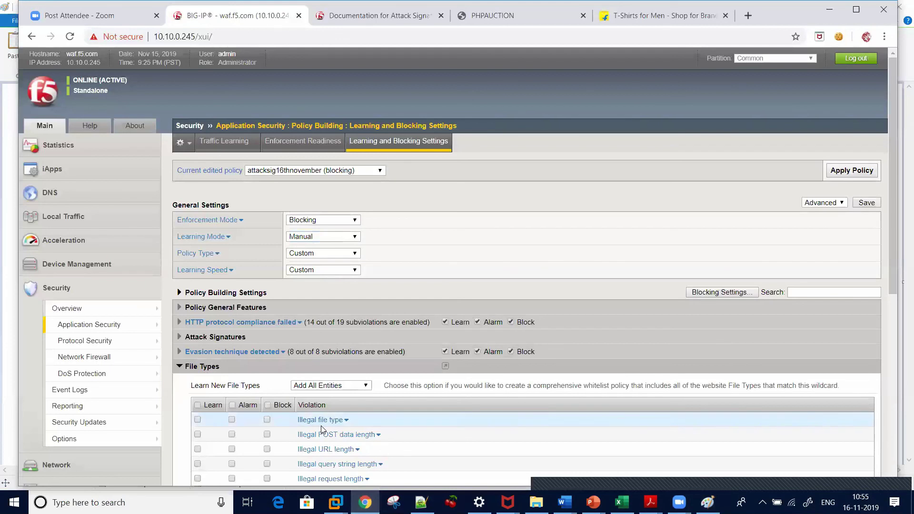
pyautogui.scroll(-4, 876, 315)
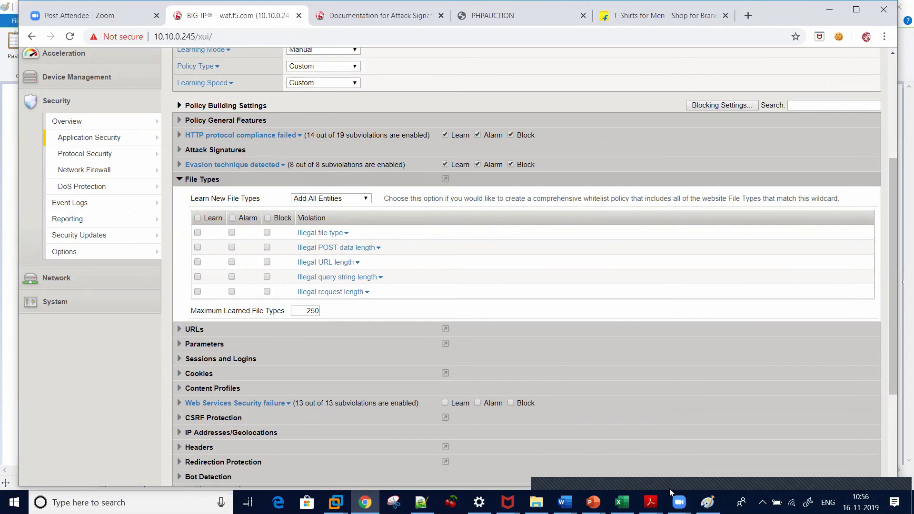
# Switch back to Paint and write "Policy even is in blcoking mode." below the client request paragraph
pyautogui.hotkey('alt', 'Tab')
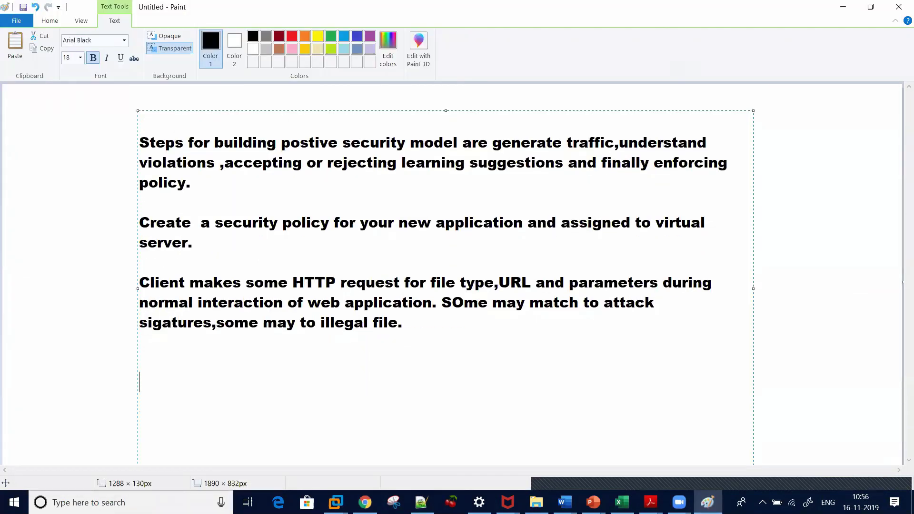
pyautogui.press('BackSpace')
pyautogui.write('Policy even is in blcokig')
pyautogui.press('BackSpace')
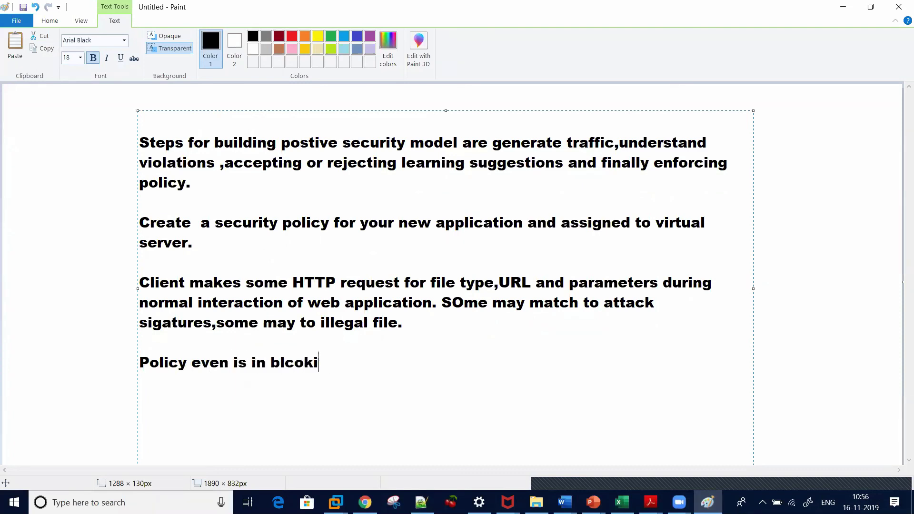
pyautogui.write('ng mode.')
# Write "Even if attack signatures are in enforced mode" as a new line below the blocking mode note
pyautogui.press('Return')
pyautogui.press('Return')
pyautogui.write('Even if attack s')
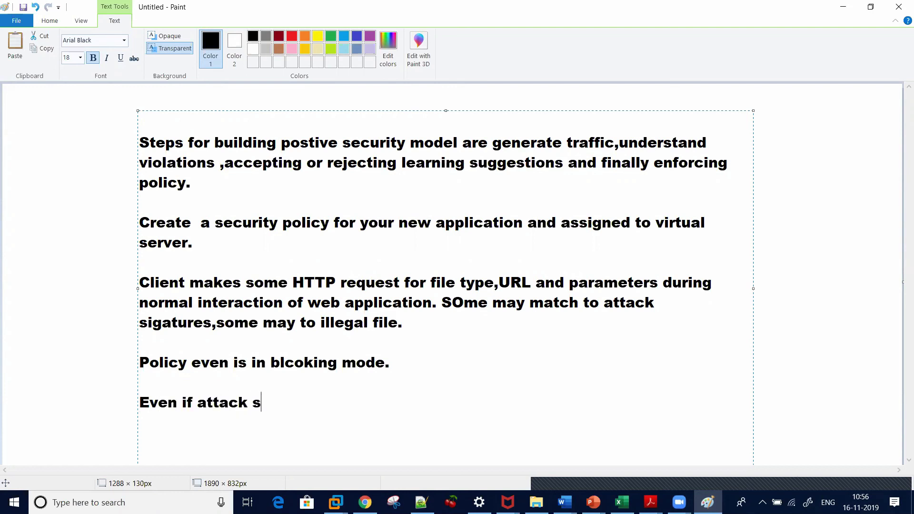
pyautogui.write('igantu')
pyautogui.press('BackSpace')
pyautogui.press('BackSpace')
pyautogui.press('BackSpace')
pyautogui.press('BackSpace')
pyautogui.write('natures are in enforced mode')
# Add a new line reading "But if your particular entitiy is not in enforced mode" below the attack signatures note
pyautogui.press('Return')
pyautogui.press('Return')
pyautogui.press('BackSpace')
pyautogui.write('But if your para')
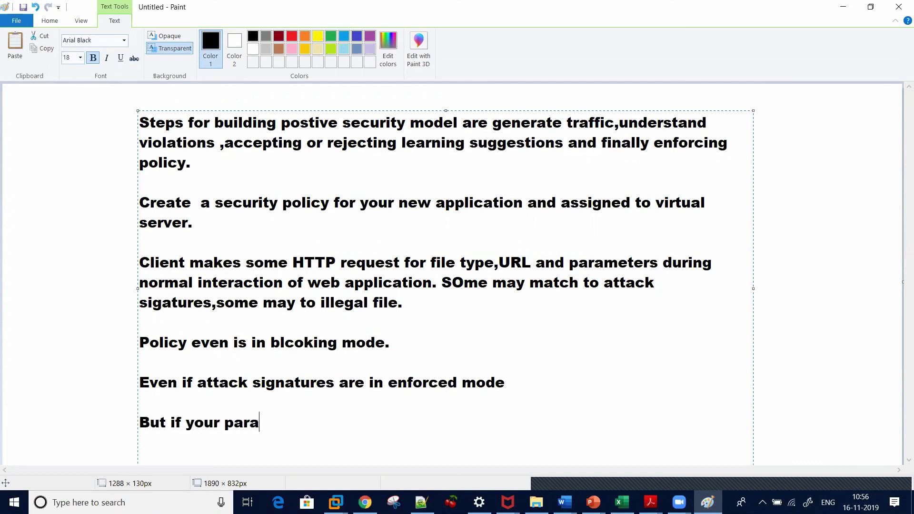
pyautogui.press('BackSpace')
pyautogui.write('ticular enti')
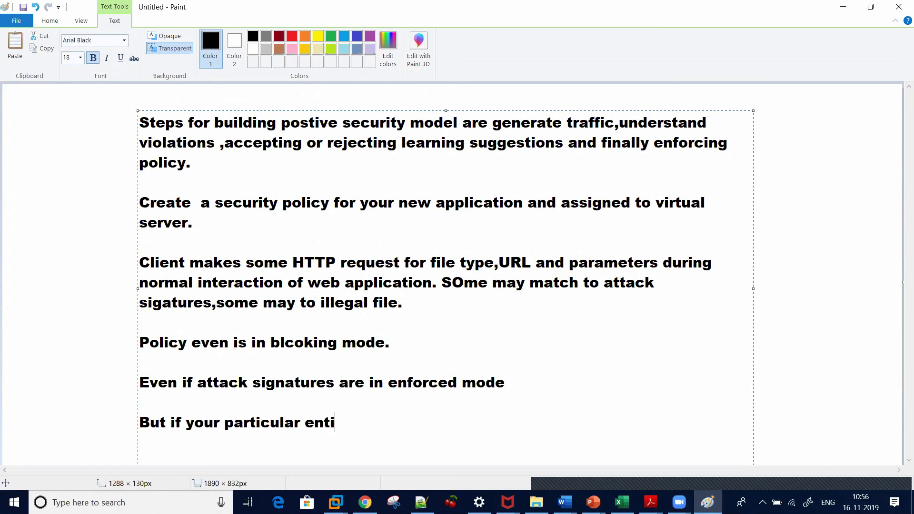
pyautogui.write('tiy is not in enforced mode')
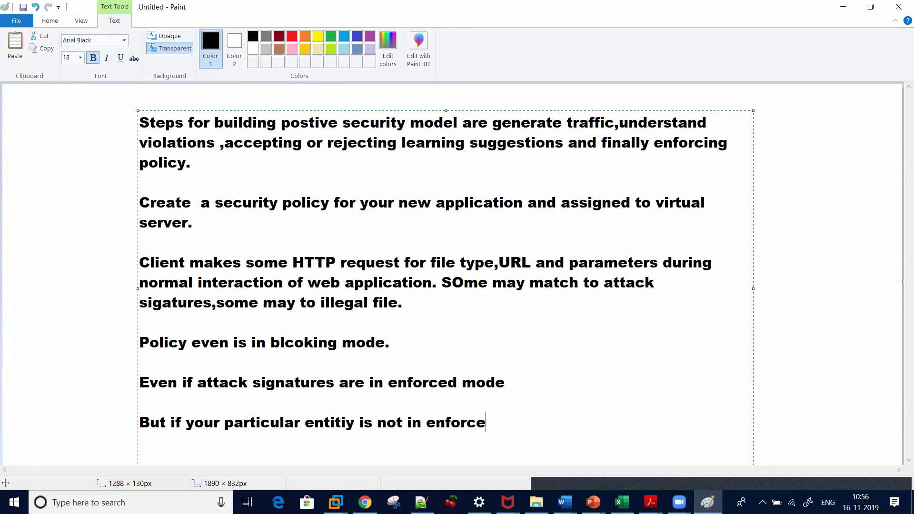
# Insert the word "explicit" before "entitiy" in the last line
pyautogui.press('Left')
pyautogui.press('Left')
pyautogui.press('Left')
pyautogui.press('Left')
pyautogui.press('Left')
pyautogui.press('Left')
pyautogui.press('Left')
pyautogui.press('Left')
pyautogui.press('Left')
pyautogui.press('Left')
pyautogui.press('Left')
pyautogui.press('Left')
pyautogui.press('Left')
pyautogui.press('Left')
pyautogui.press('Left')
pyautogui.press('Left')
pyautogui.press('Left')
pyautogui.press('Left')
pyautogui.press('Left')
pyautogui.press('Left')
pyautogui.press('Left')
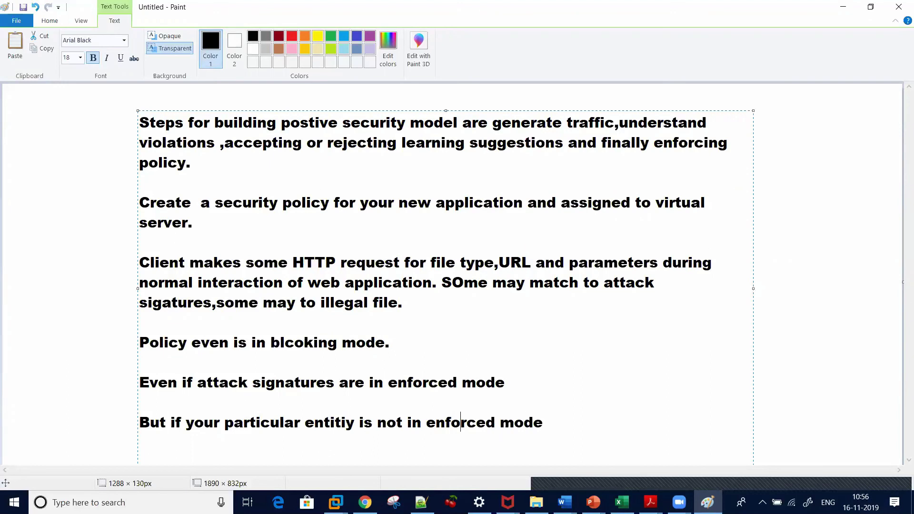
pyautogui.write('explicit')
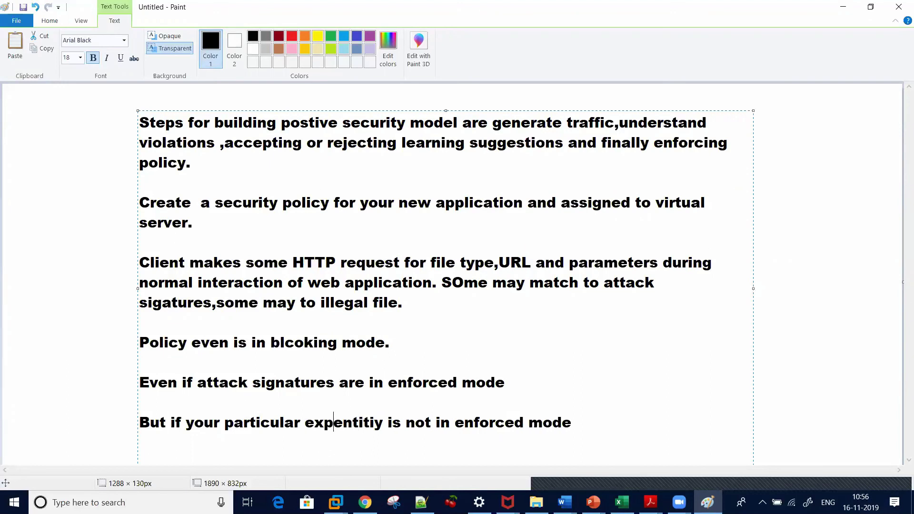
# Complete the last line with "then if it violation has been generated it will not blocked." and start a new paragraph below it
pyautogui.press('Right')
pyautogui.press('Right')
pyautogui.press('Right')
pyautogui.press('Right')
pyautogui.press('Right')
pyautogui.press('Right')
pyautogui.press('Right')
pyautogui.press('Right')
pyautogui.press('Right')
pyautogui.press('Right')
pyautogui.press('Right')
pyautogui.press('Right')
pyautogui.press('Right')
pyautogui.press('Right')
pyautogui.press('Right')
pyautogui.press('Right')
pyautogui.press('Right')
pyautogui.press('Right')
pyautogui.press('Right')
pyautogui.press('Right')
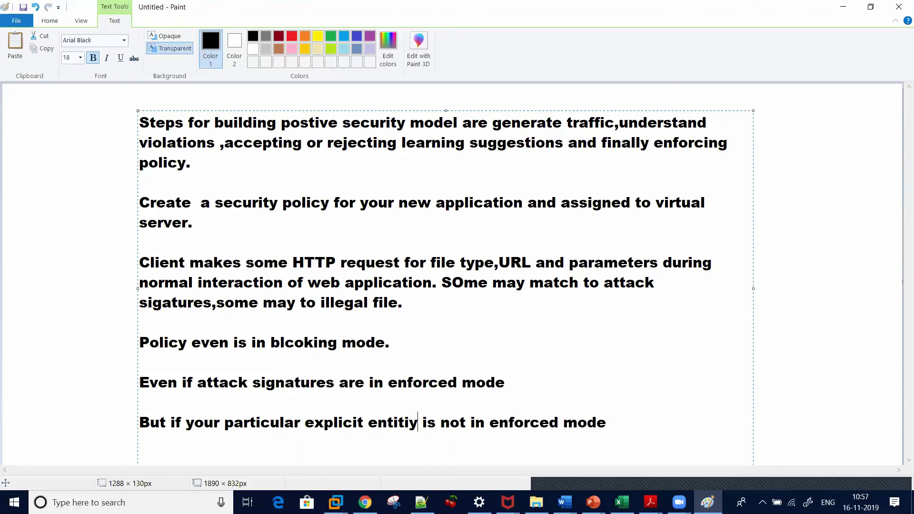
pyautogui.press('Left')
pyautogui.write('then if it ')
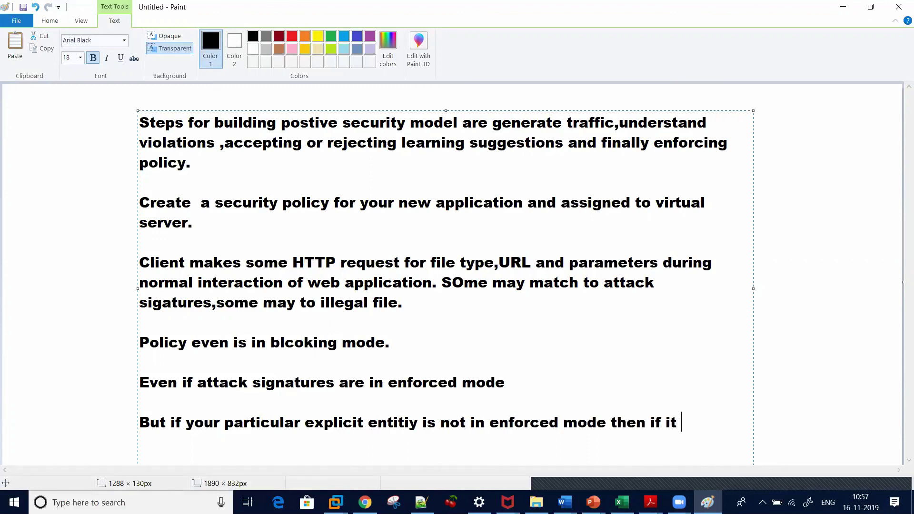
pyautogui.write('violation has')
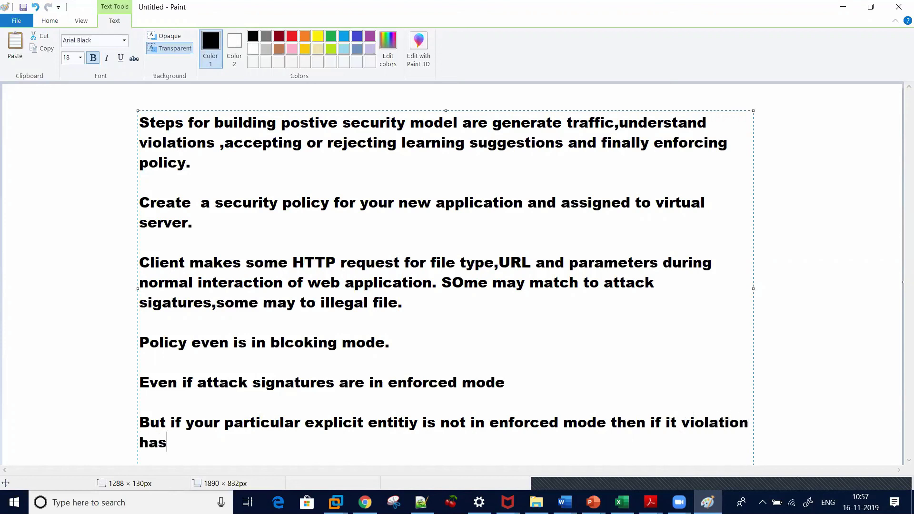
pyautogui.write(' been generate')
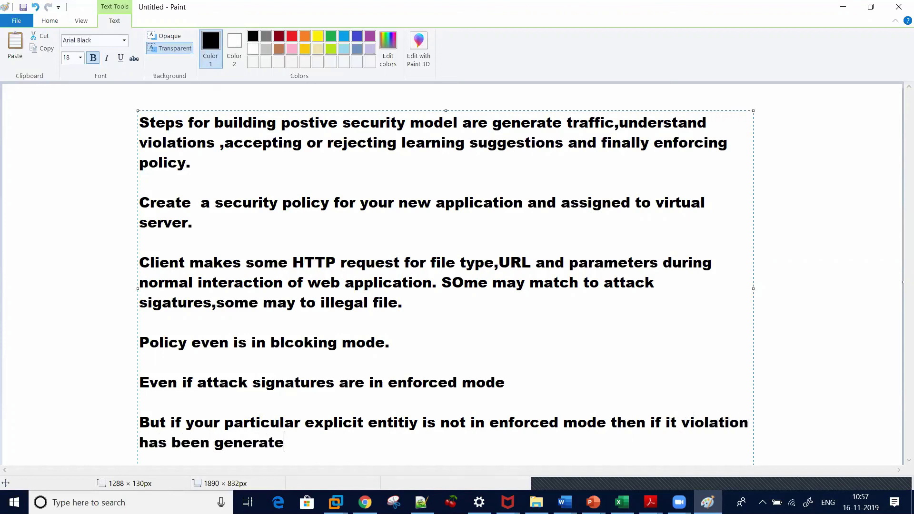
pyautogui.write('d it will not blocked.')
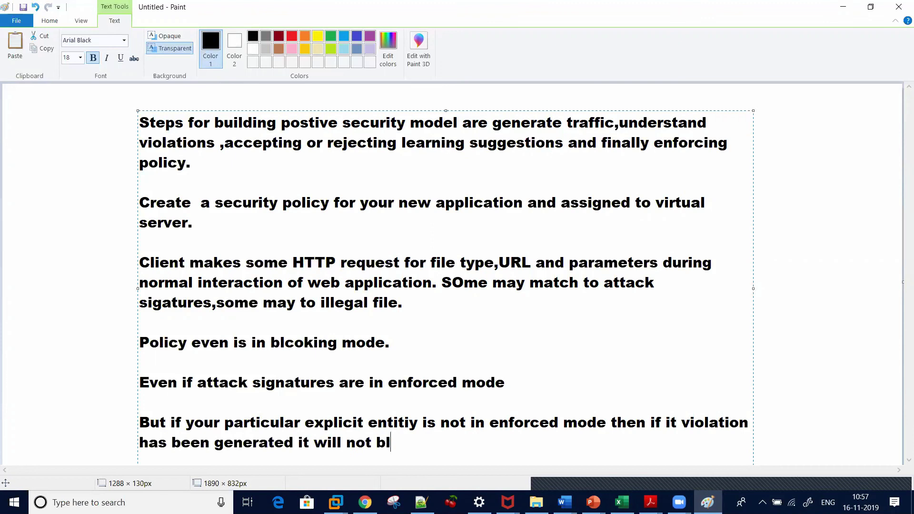
pyautogui.press('Return')
pyautogui.press('Return')
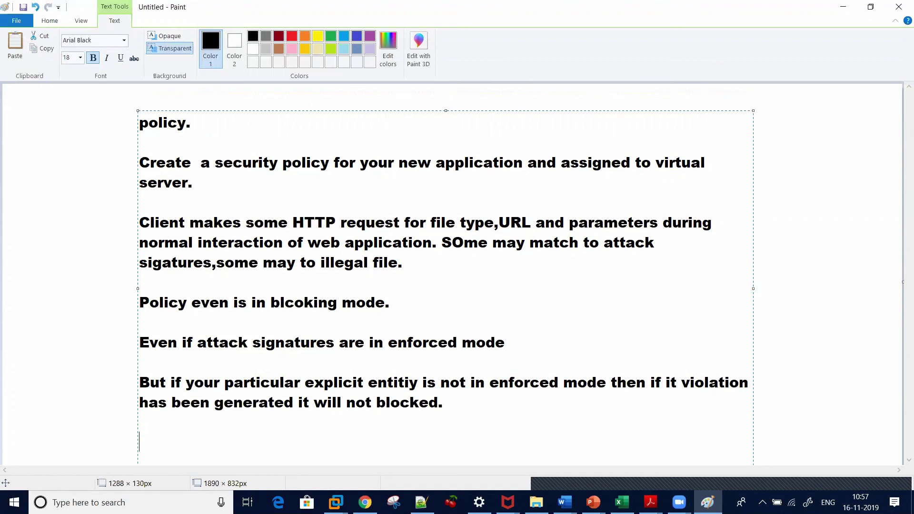
# Switch to BIG-IP in Chrome, open the Enforcement Readiness summary and view the file types that have suggestions
pyautogui.click(365, 502)
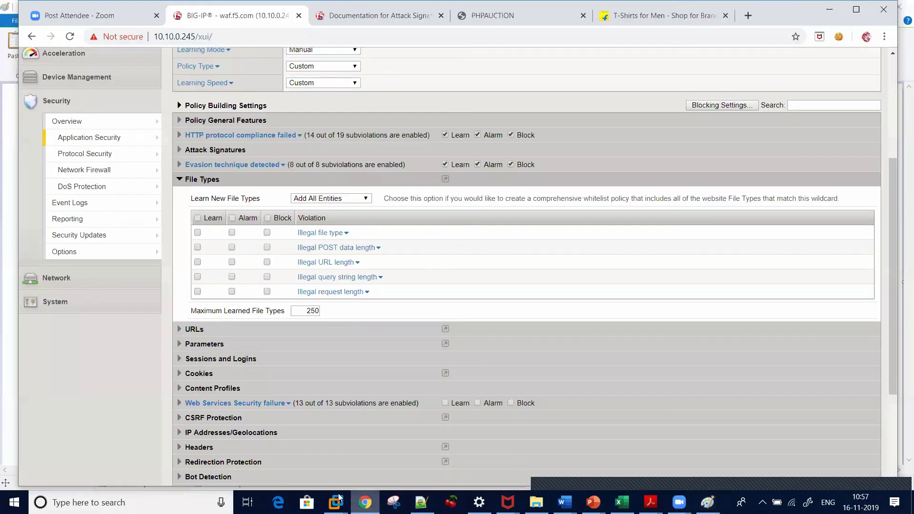
pyautogui.moveTo(112, 138)
pyautogui.moveTo(192, 170)
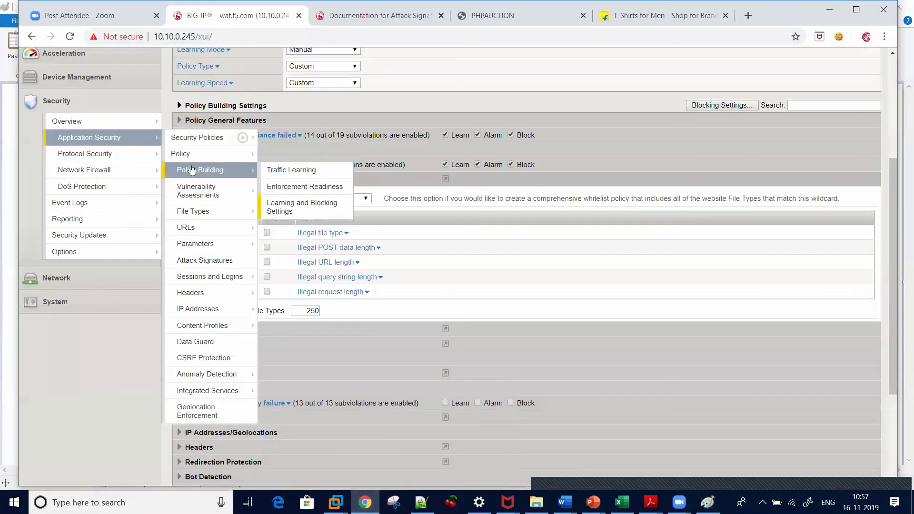
pyautogui.click(279, 184)
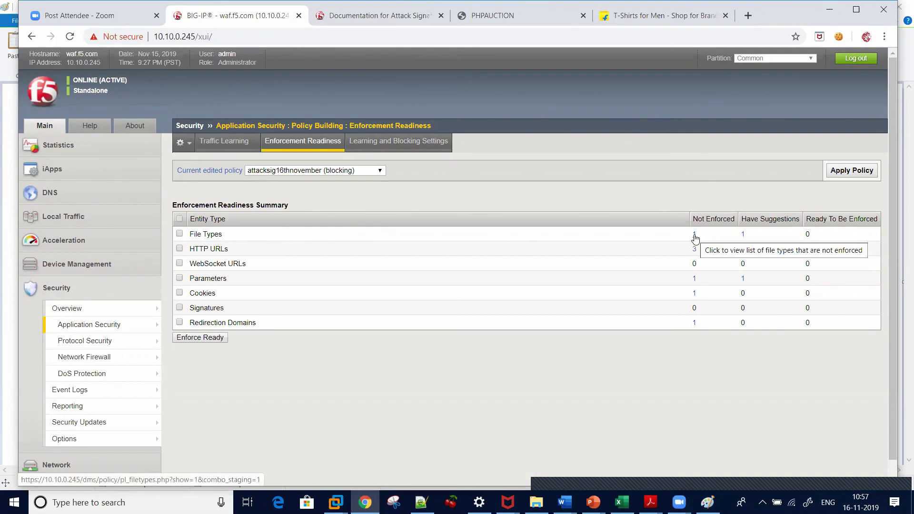
pyautogui.click(741, 235)
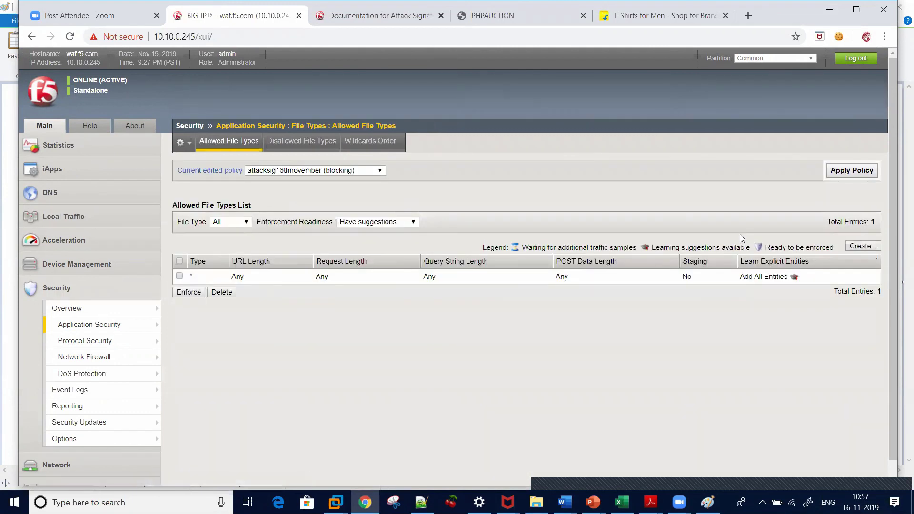
# Return from the allowed file types list to the policy building Enforcement Readiness summary
pyautogui.moveTo(119, 314)
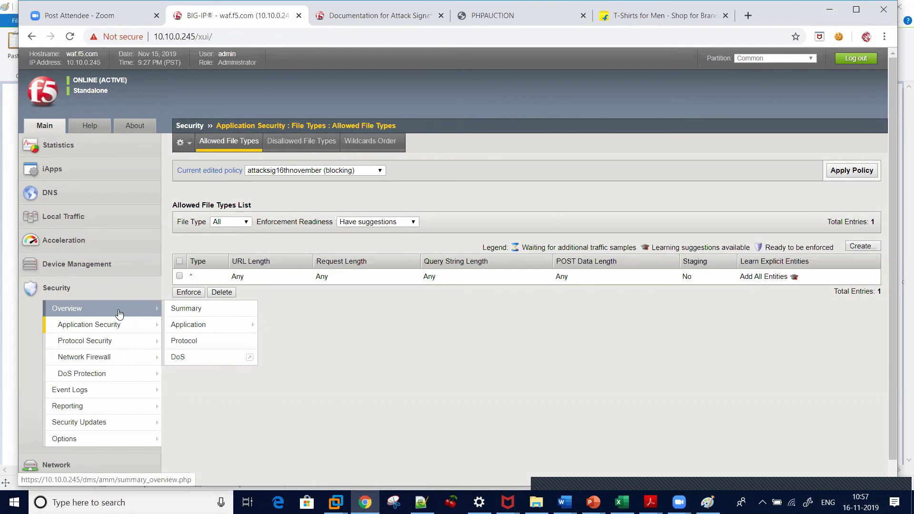
pyautogui.moveTo(138, 326)
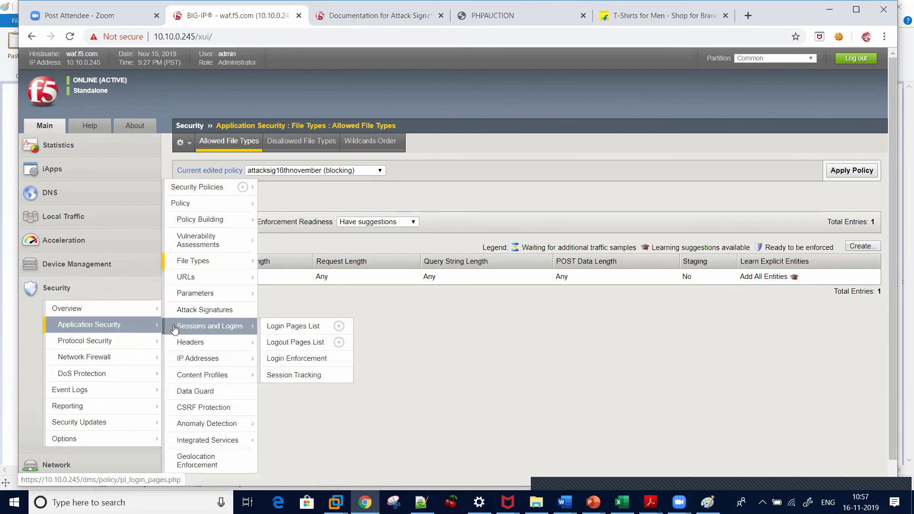
pyautogui.moveTo(227, 242)
pyautogui.moveTo(204, 220)
pyautogui.click(304, 236)
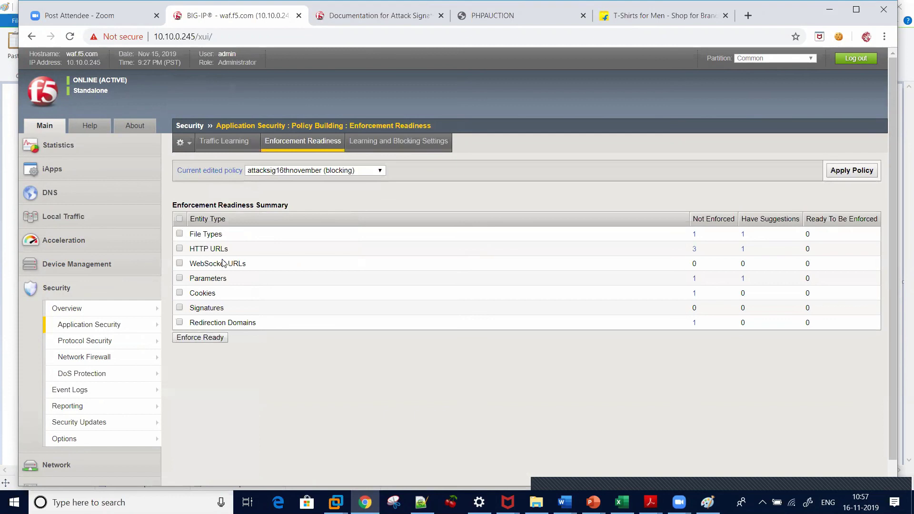